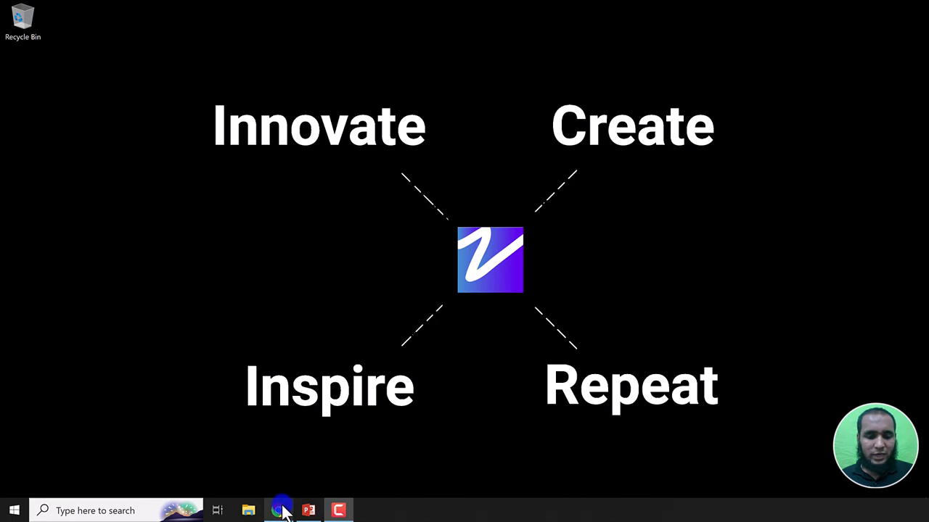
- In Chrome, search Google for "vlc download" and open the official VideoLAN download page for VLC on Windows
click(280, 510)
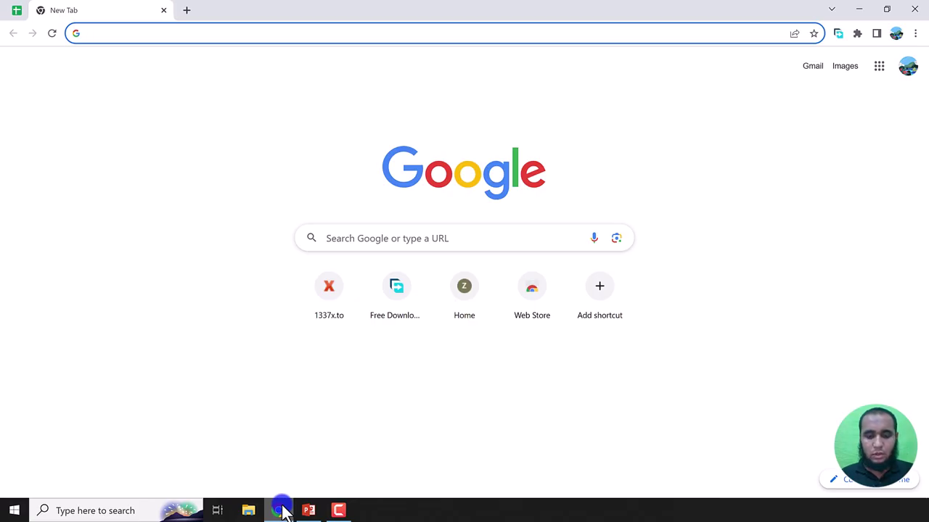
text(vlc)
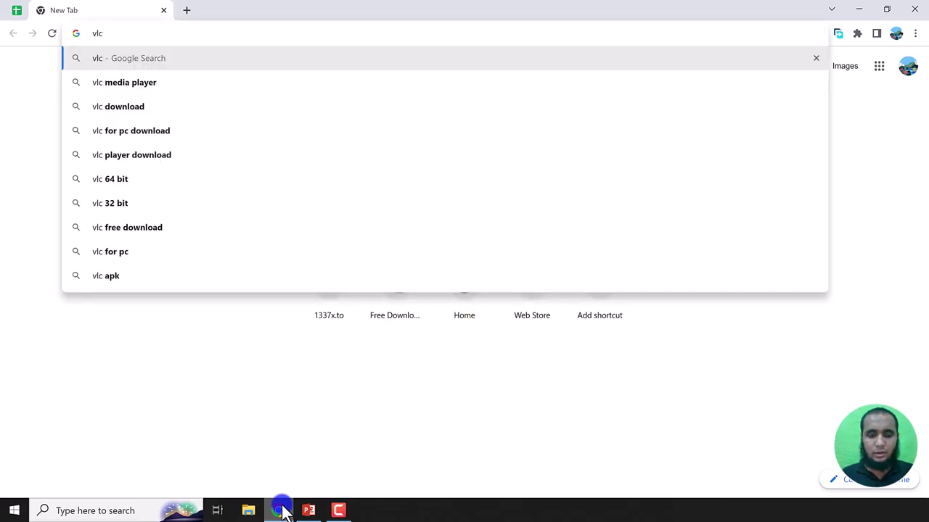
text( download)
key(Return)
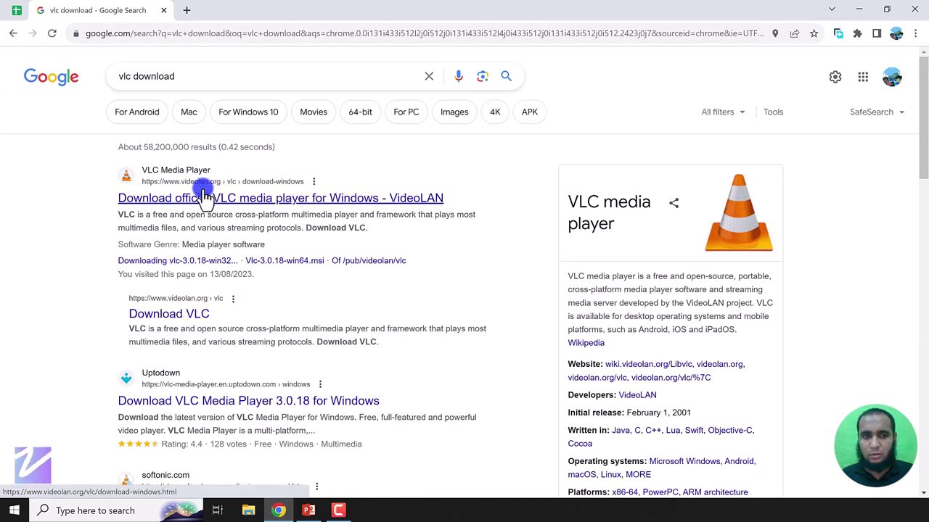
click(199, 194)
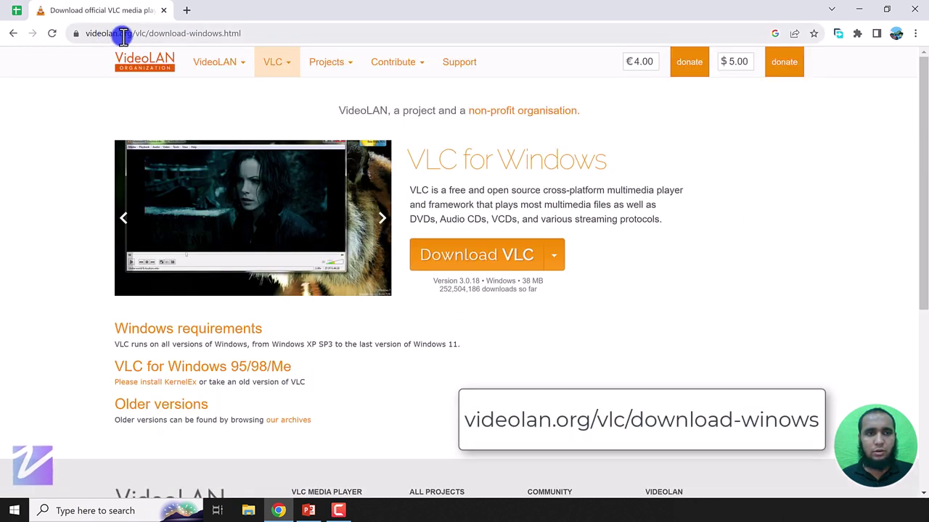
- Download vlc-3.0.18-win32.exe to the Downloads folder with Free Download Manager
click(492, 263)
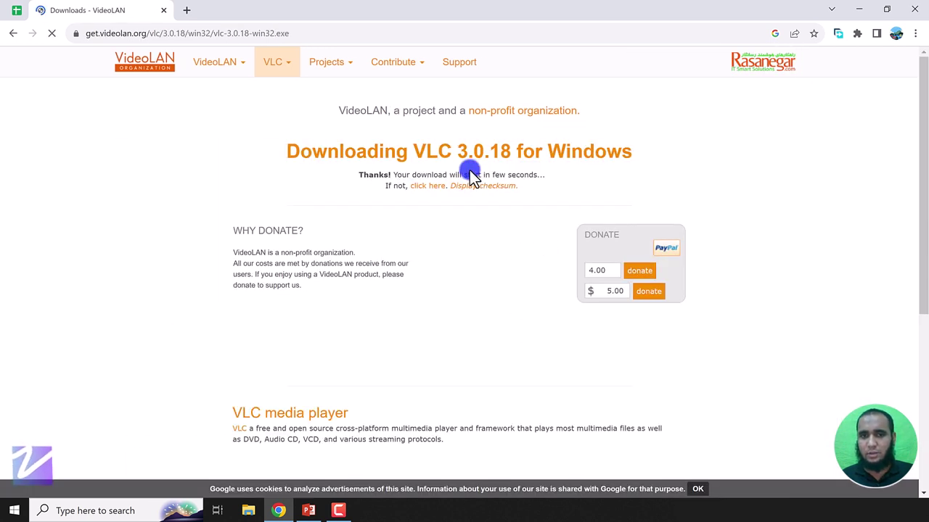
click(418, 191)
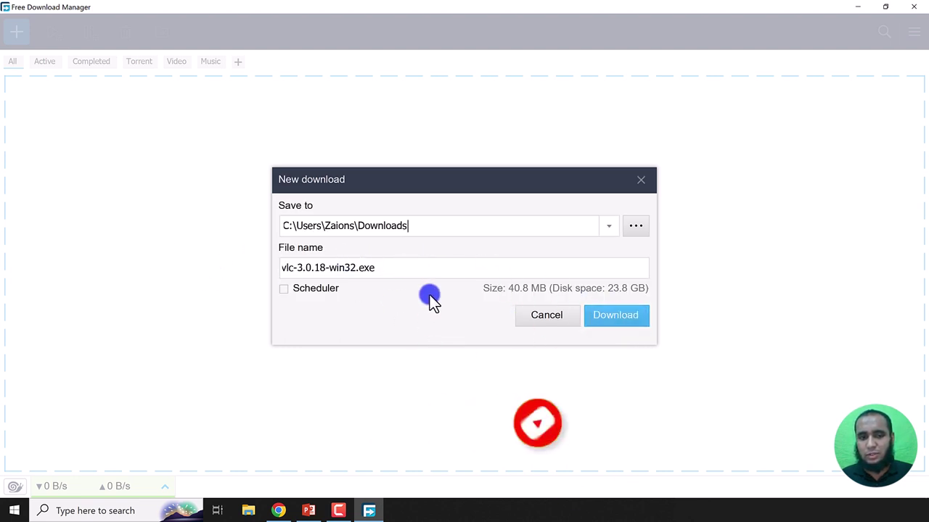
click(637, 323)
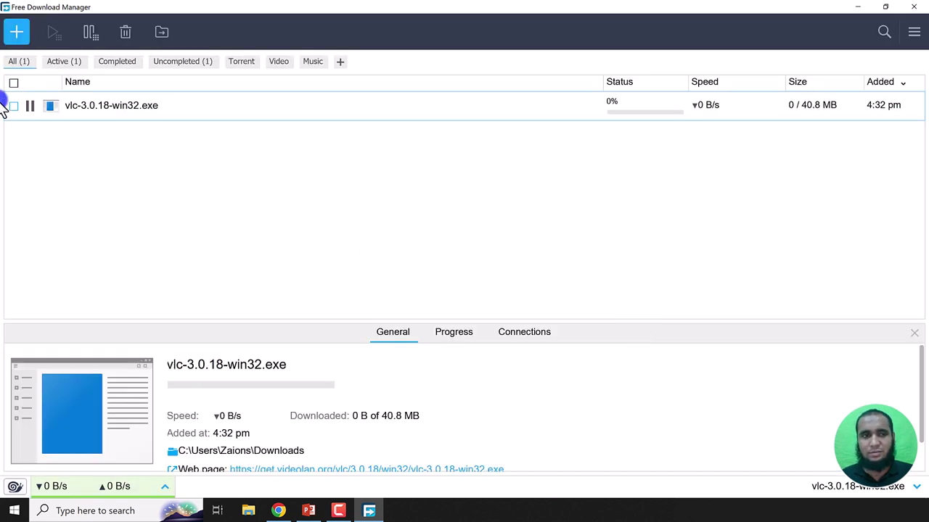
- Replace the VideoLAN page with a new browser tab, check the VLC download in Free Download Manager, and close the manager
click(279, 511)
middle_click(94, 10)
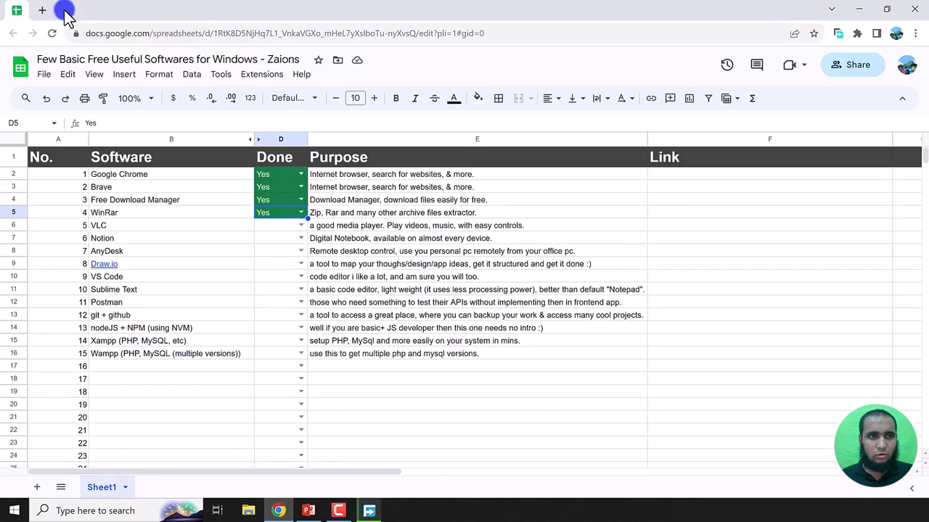
click(41, 11)
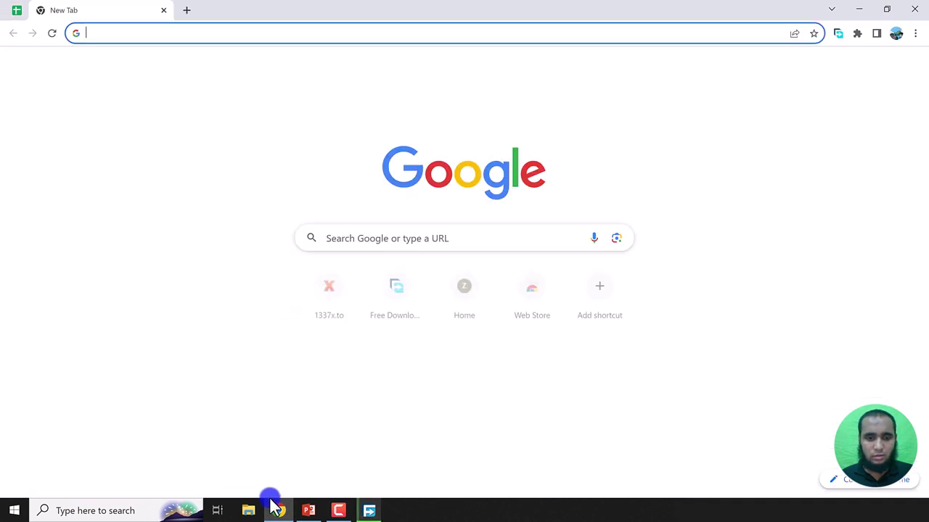
click(369, 511)
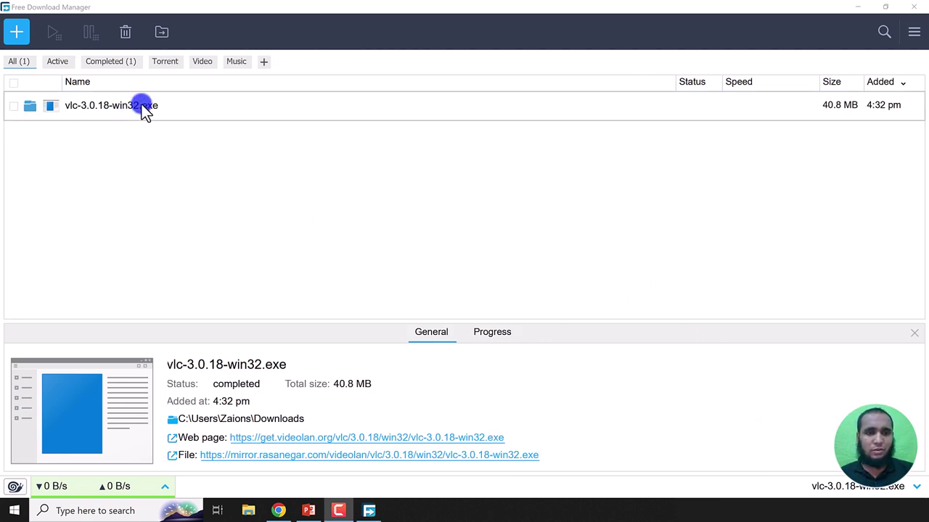
click(912, 8)
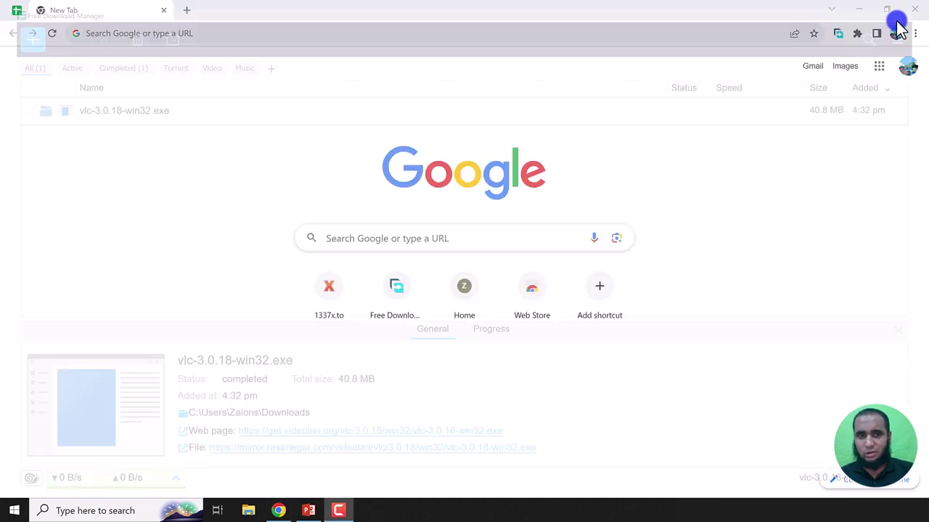
- Run vlc-3.0.18-win32.exe from the Downloads folder in File Explorer and accept English as the installer language
click(249, 511)
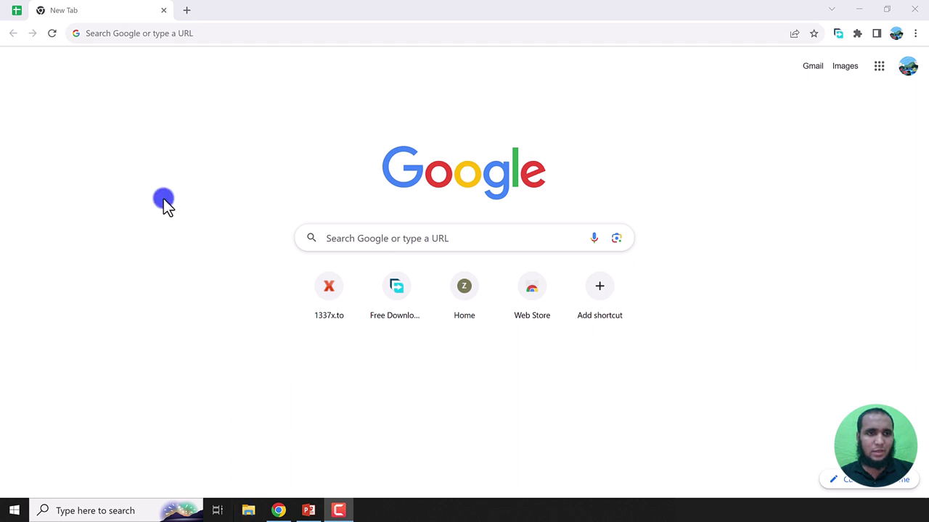
click(51, 96)
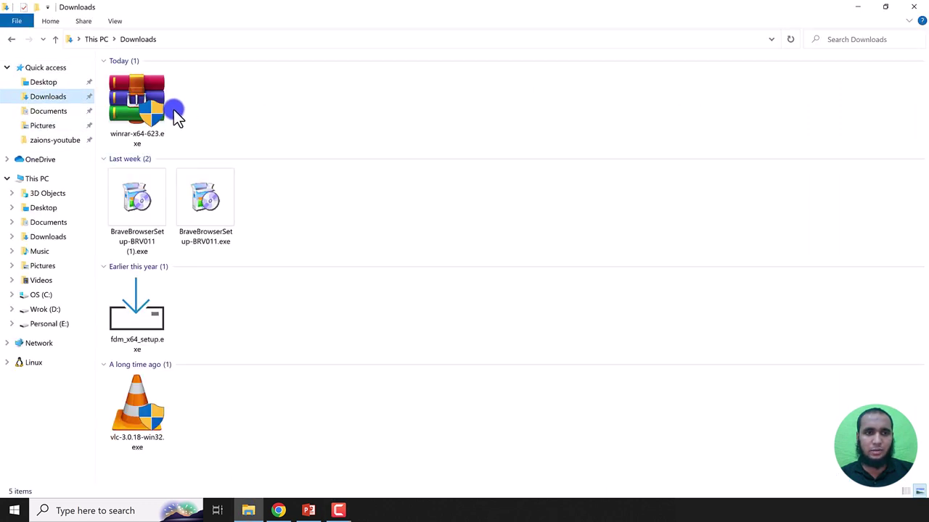
click(140, 420)
double_click(140, 421)
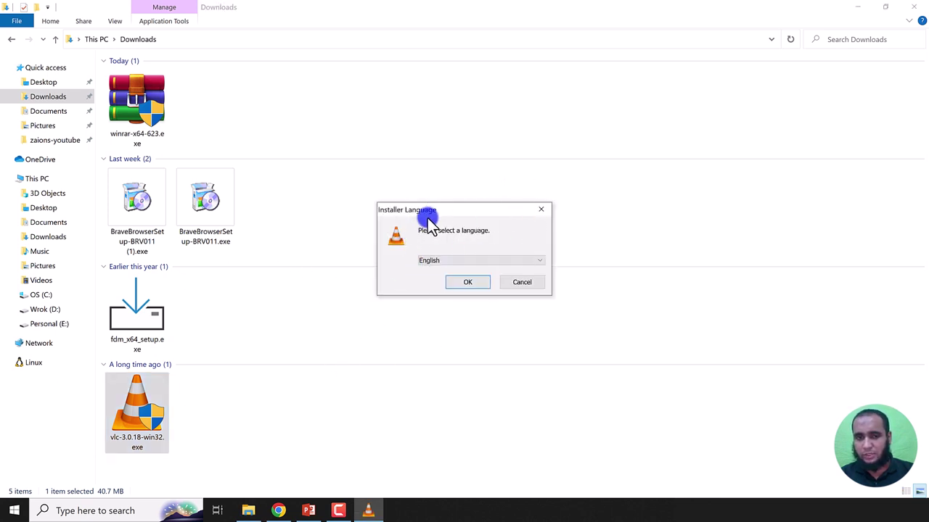
click(476, 281)
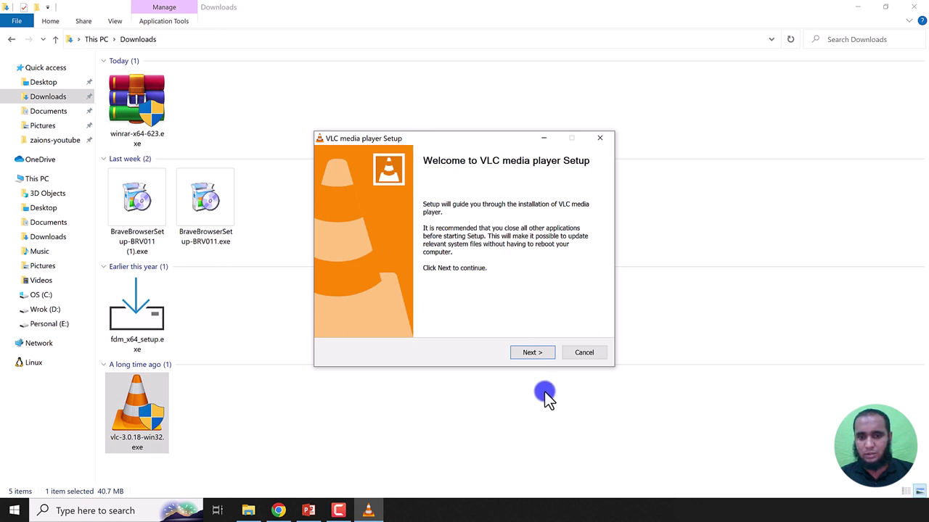
- Install VLC with the preset components in C:\Program Files (x86)\VideoLAN\VLC, finish setup with the player launching, and close the player
click(533, 353)
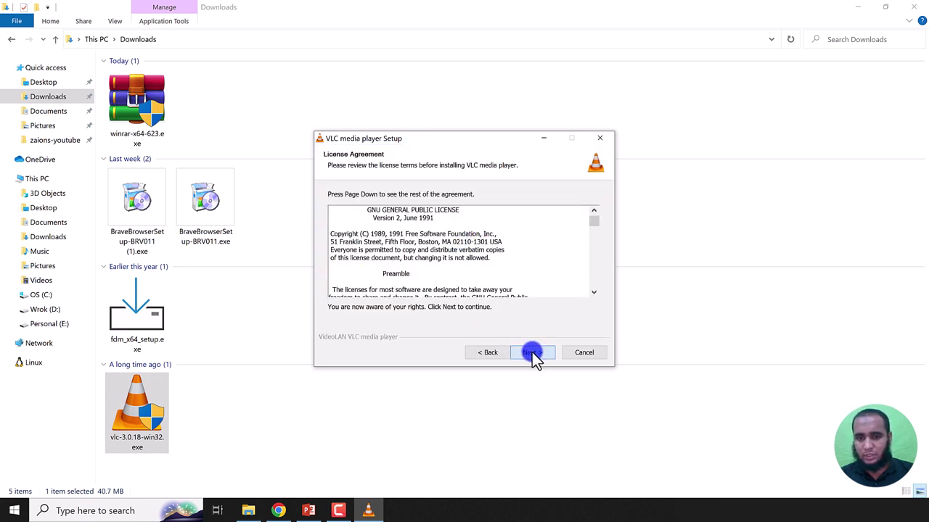
click(532, 352)
scroll(439, 274, down, 2)
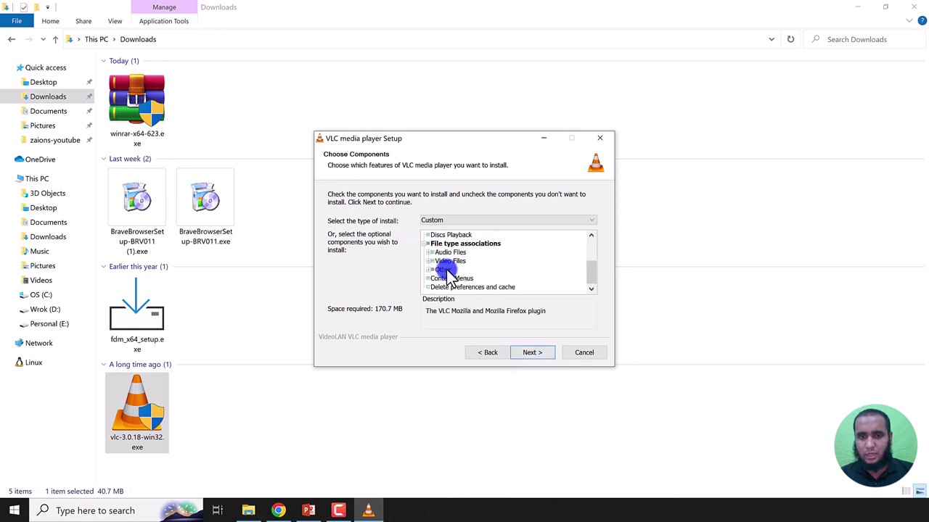
click(545, 357)
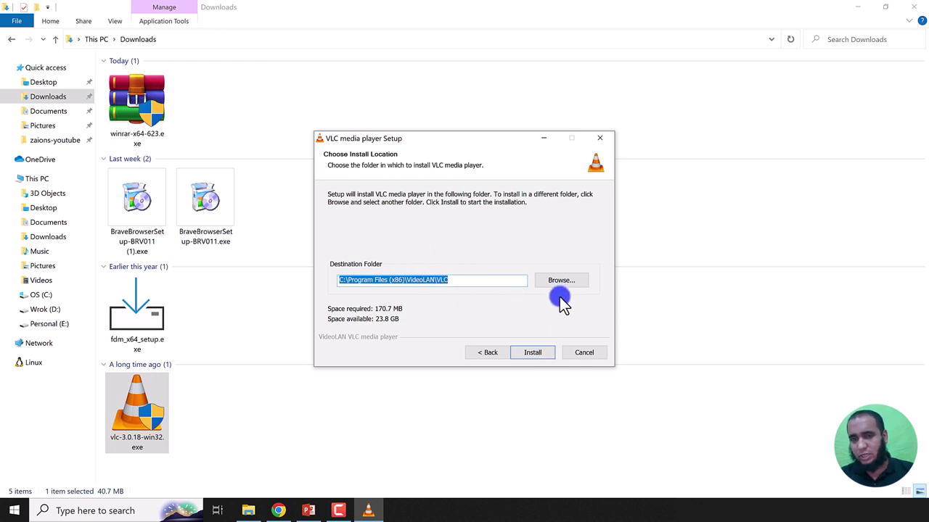
click(537, 354)
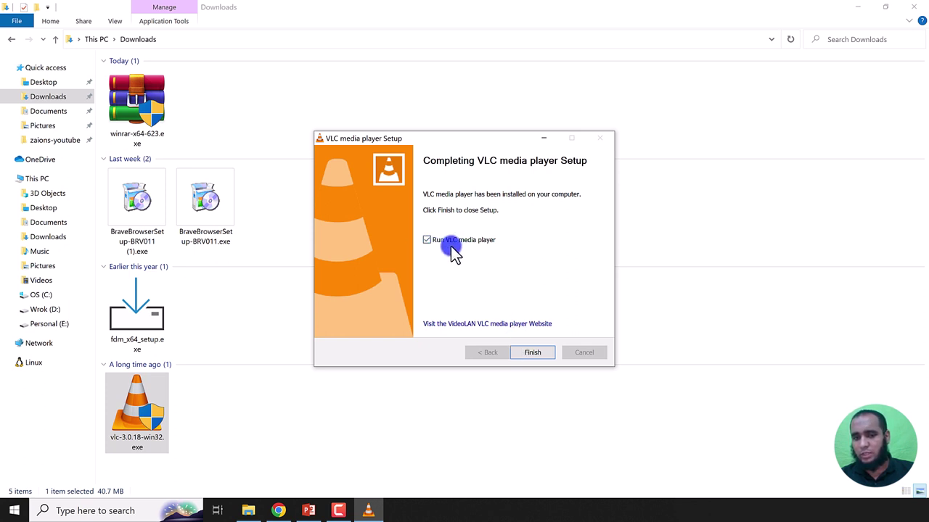
click(531, 353)
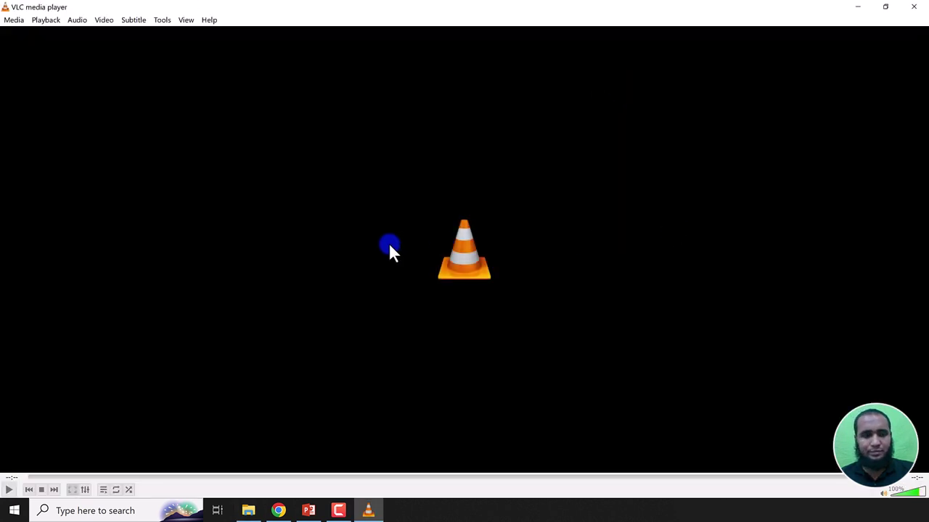
click(916, 8)
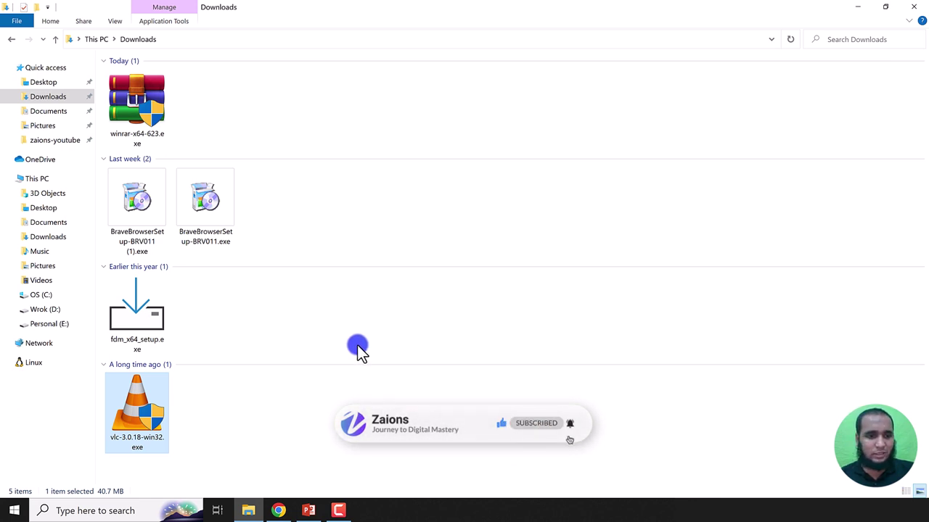
- Look for a video in the Captures folder under Videos, and play demo video.mp4 from the Downloads folder in VLC
click(30, 281)
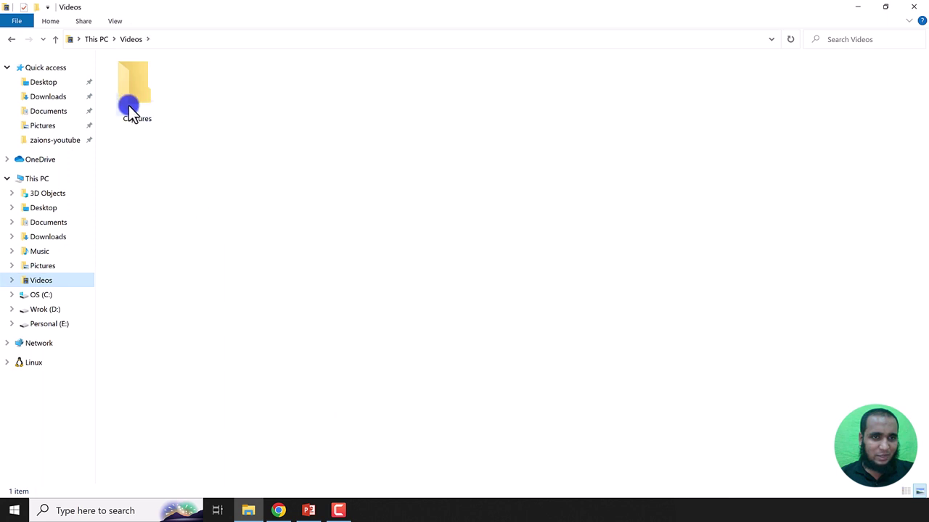
double_click(126, 102)
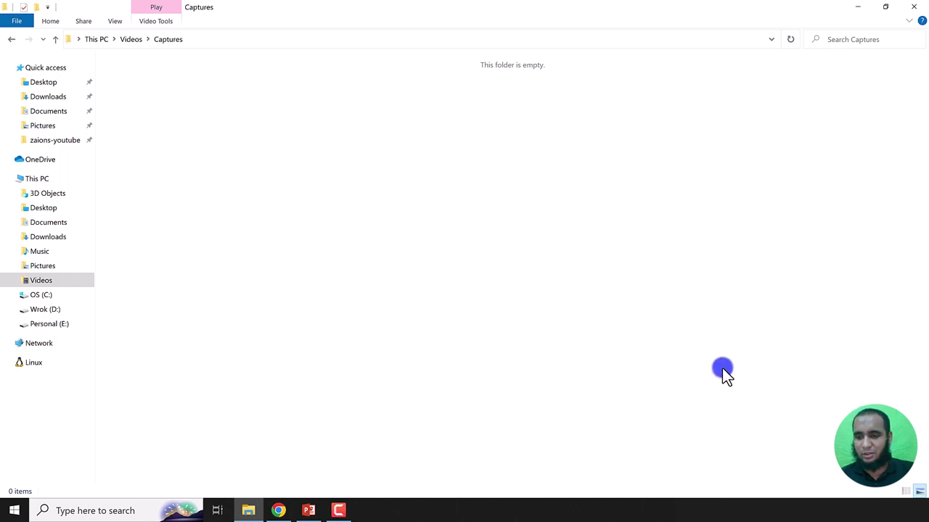
click(248, 510)
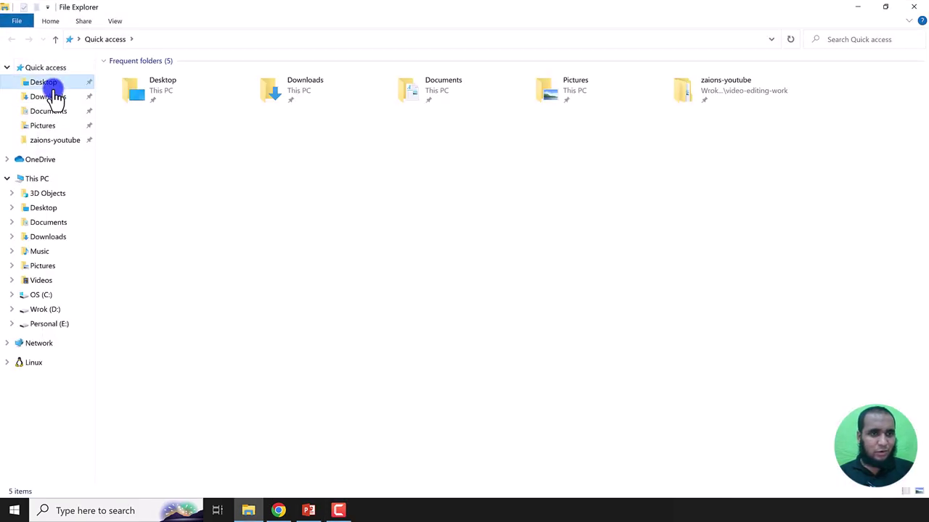
click(45, 83)
click(47, 95)
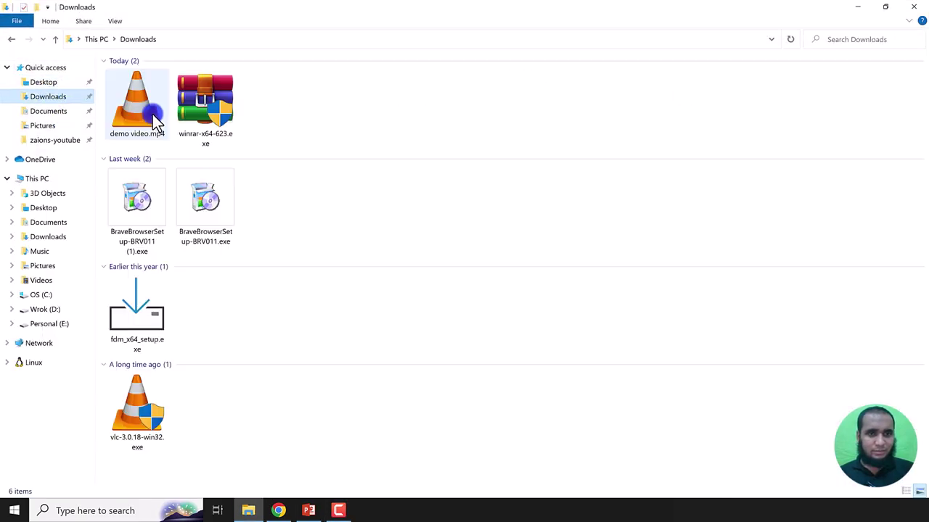
click(121, 110)
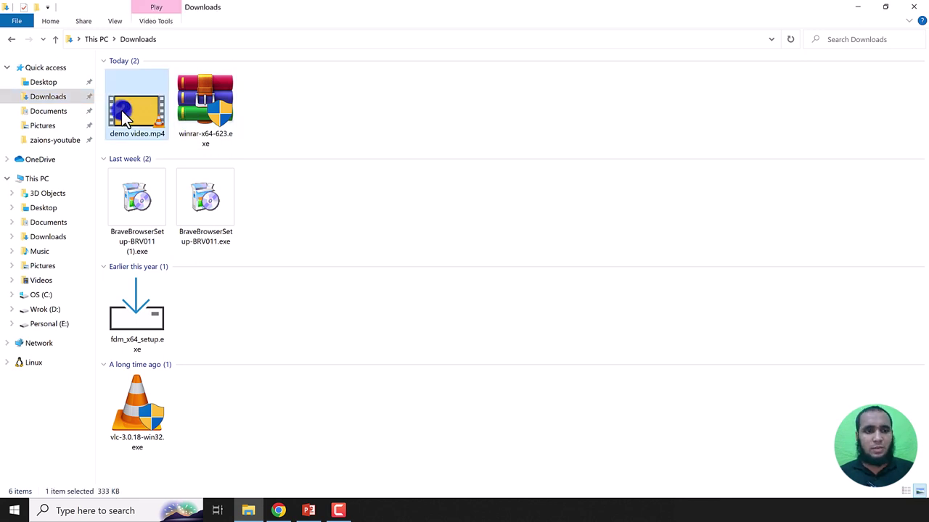
key(Return)
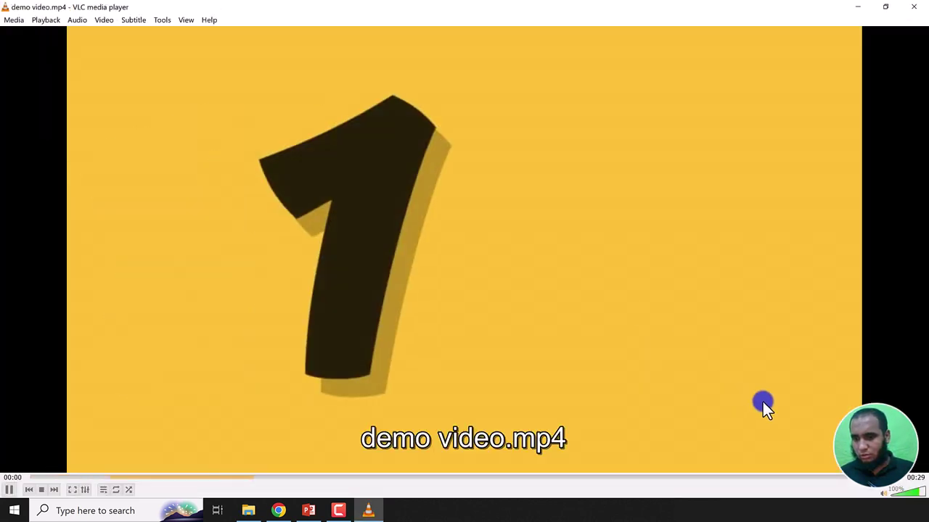
- Mute the demo video, skip forward in it, and close VLC
key(m)
key(Right)
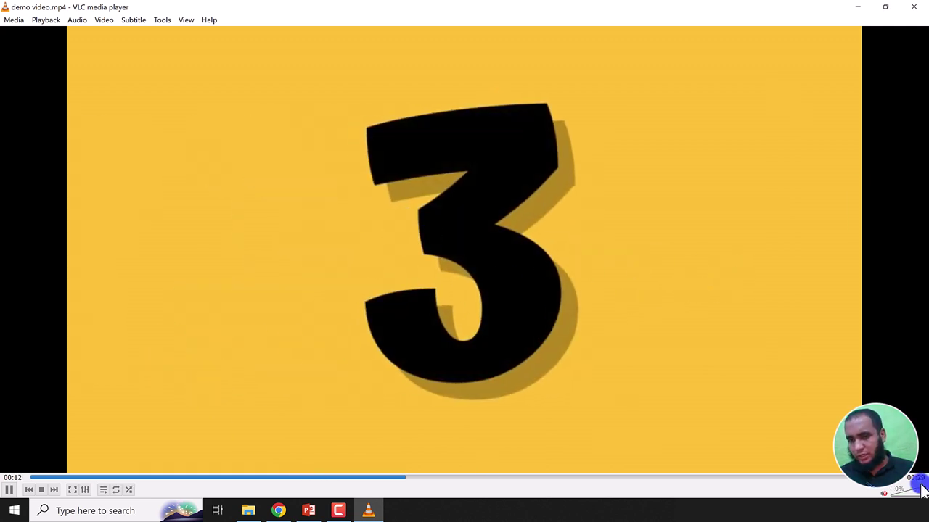
click(913, 7)
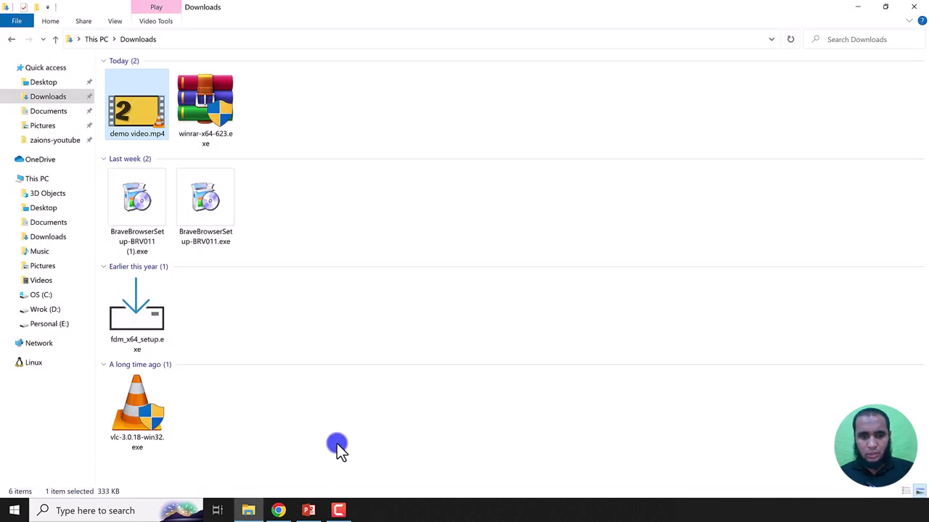
- Switch to PowerPoint and strike through the Installation bullet on the "VLC – Points we will cover" slide
click(308, 510)
click(367, 256)
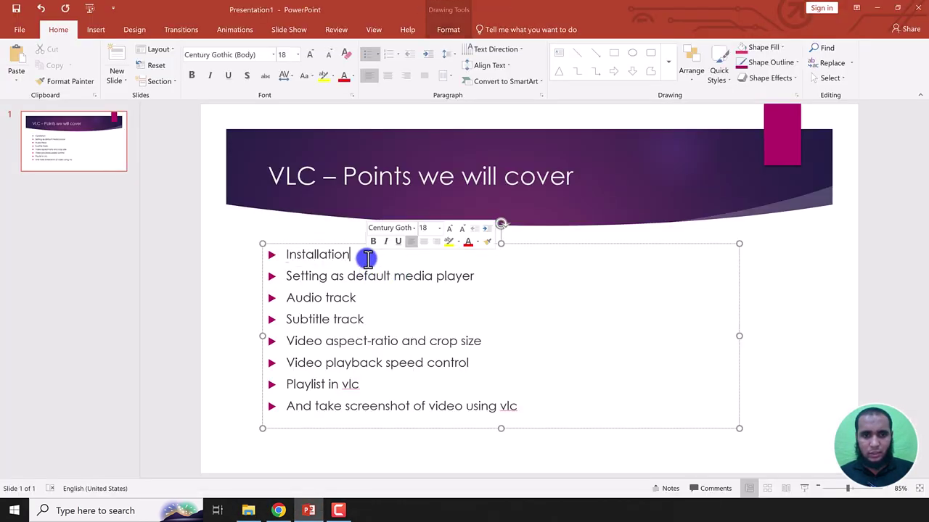
double_click(312, 253)
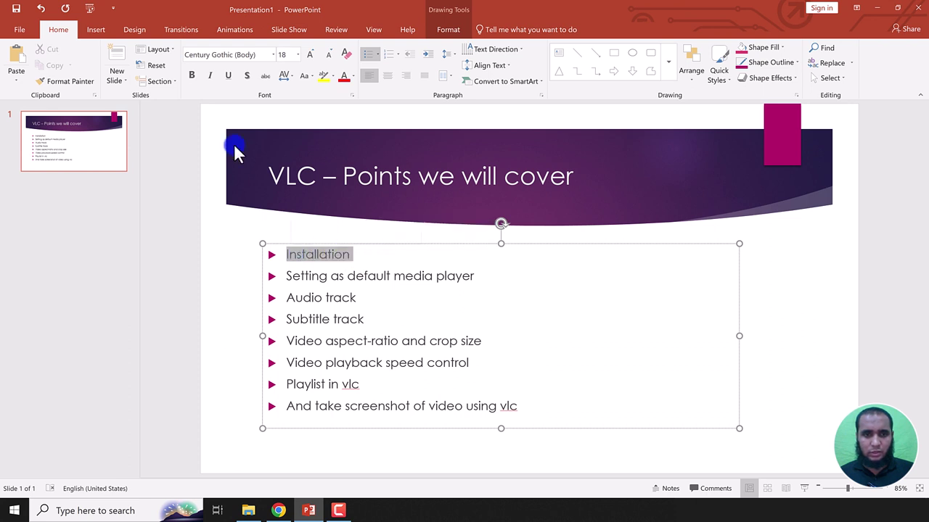
click(266, 76)
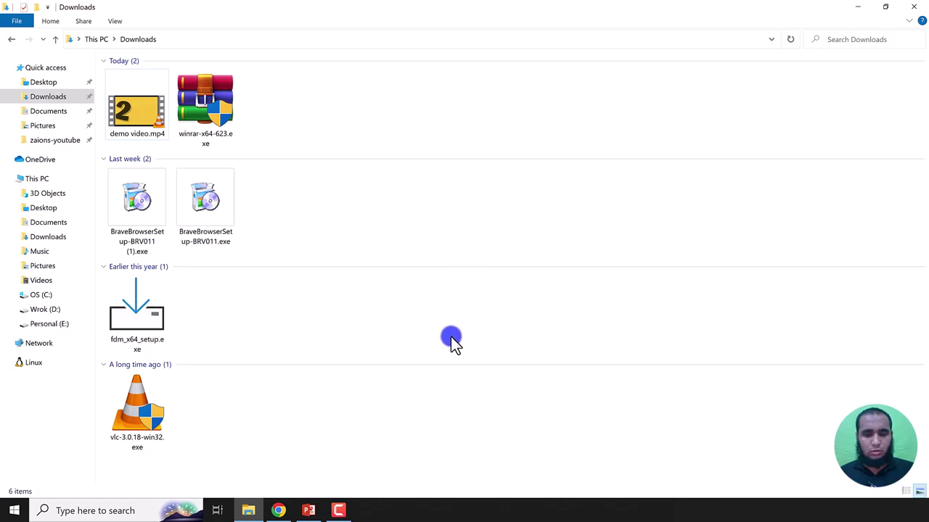
- Find and open the Windows Default apps settings
key(super)
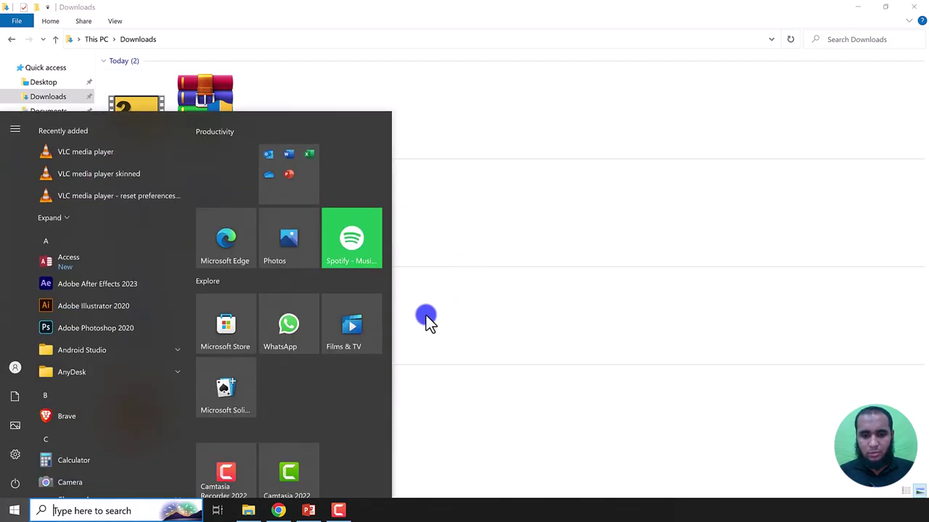
text(def)
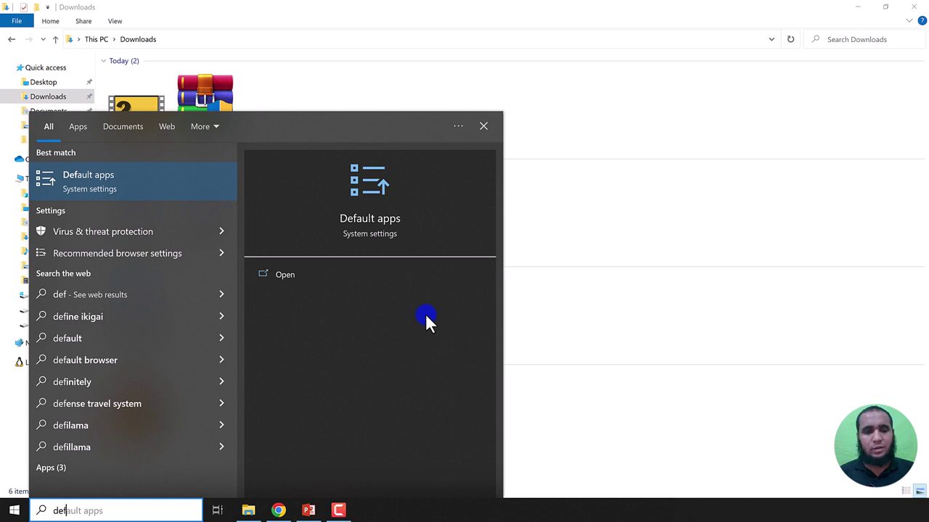
key(Return)
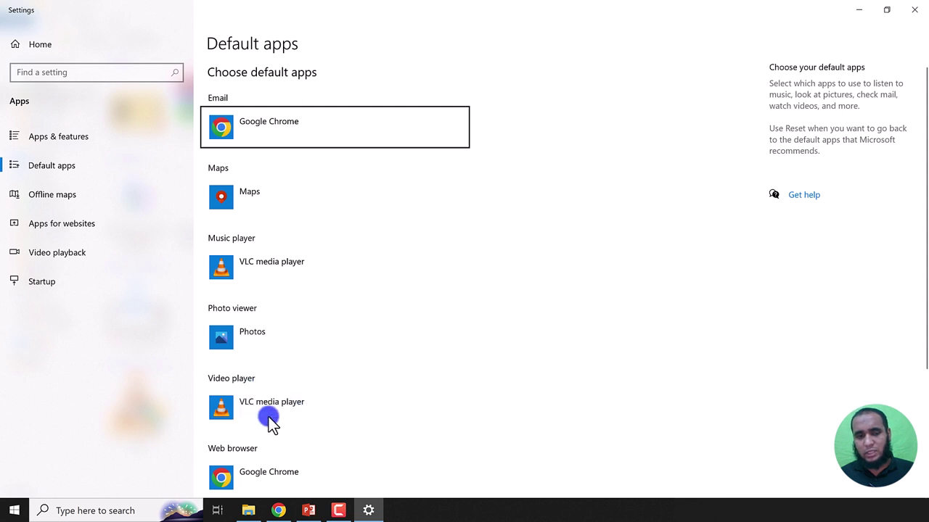
- Check the default video player in Settings, and open demo video.mp4 from the Downloads folder in VLC, pausing it right away
click(297, 414)
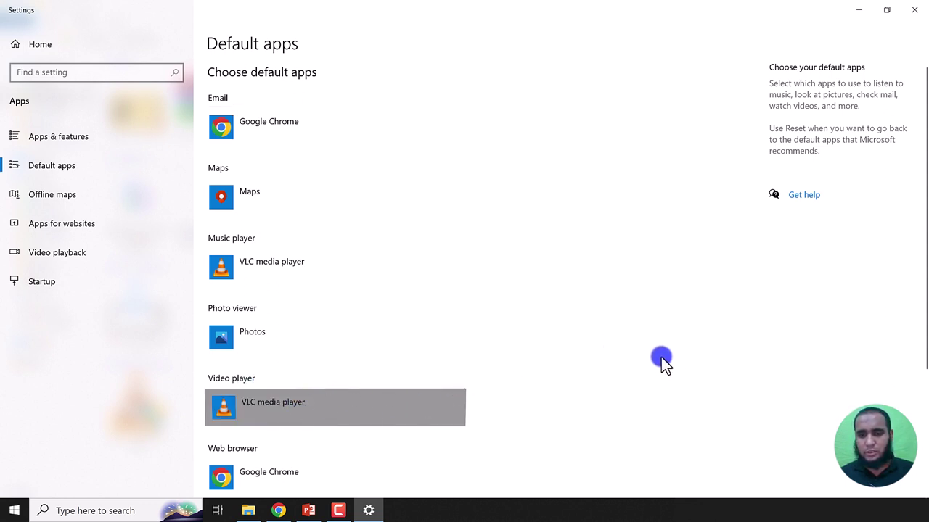
click(915, 9)
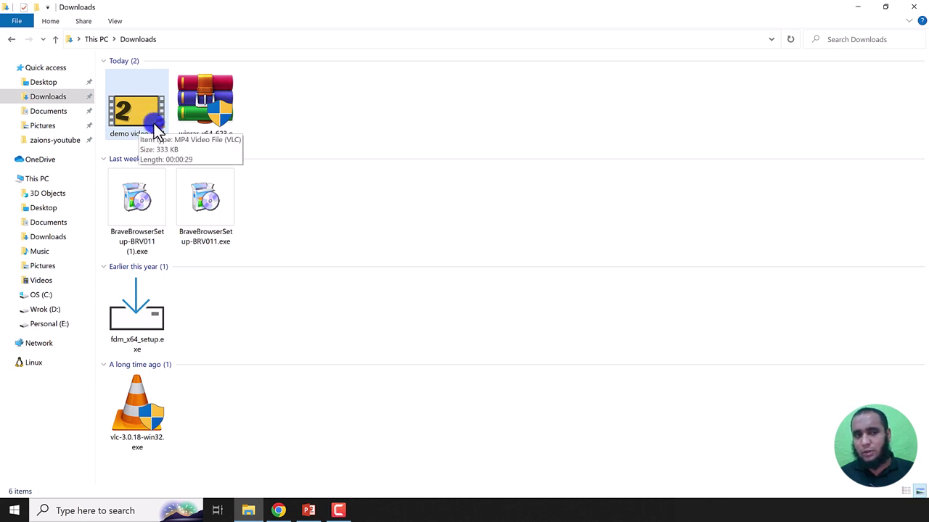
double_click(131, 114)
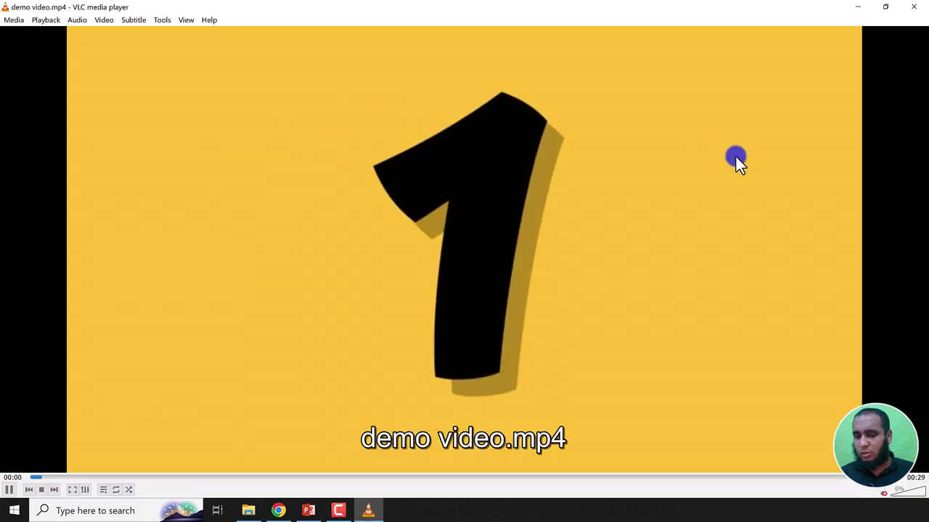
key(space)
- Switch to PowerPoint and strike through the "Setting as default media player" bullet on the slide
click(308, 511)
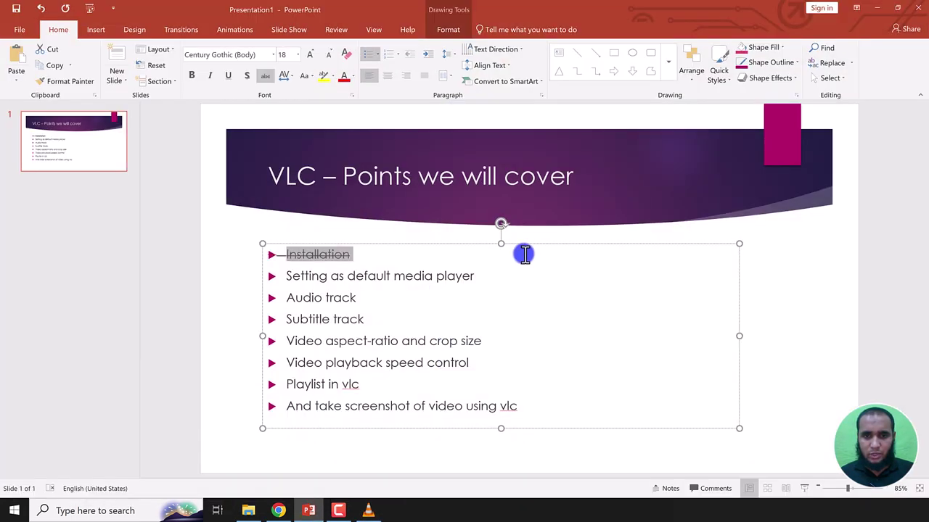
click(493, 277)
drag(494, 278, 290, 273)
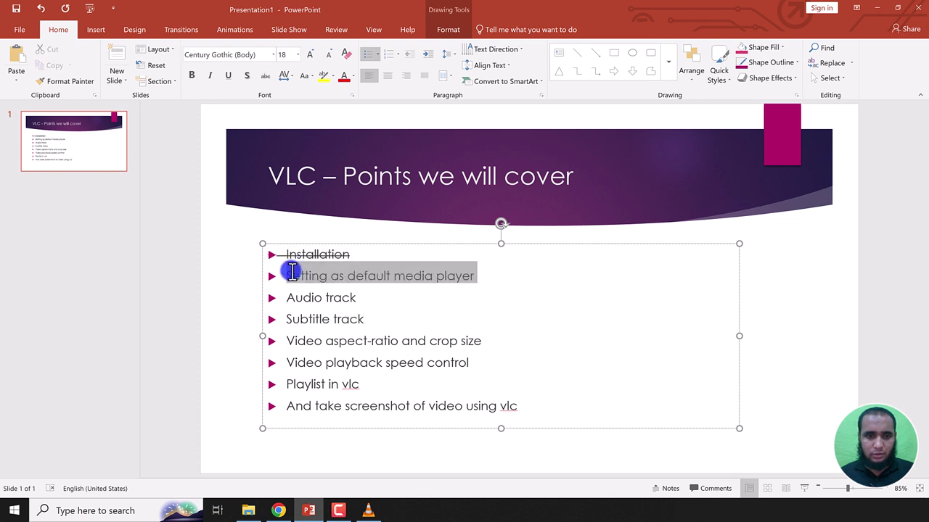
click(270, 77)
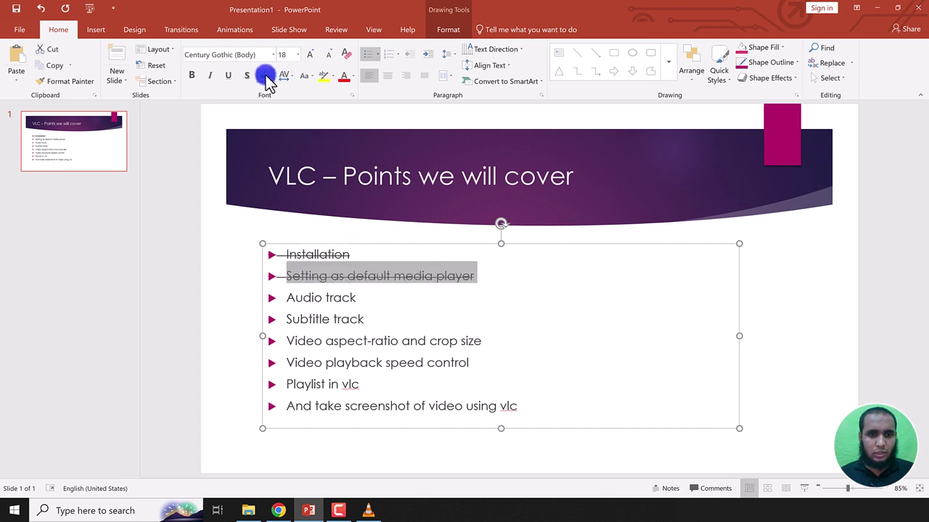
click(356, 305)
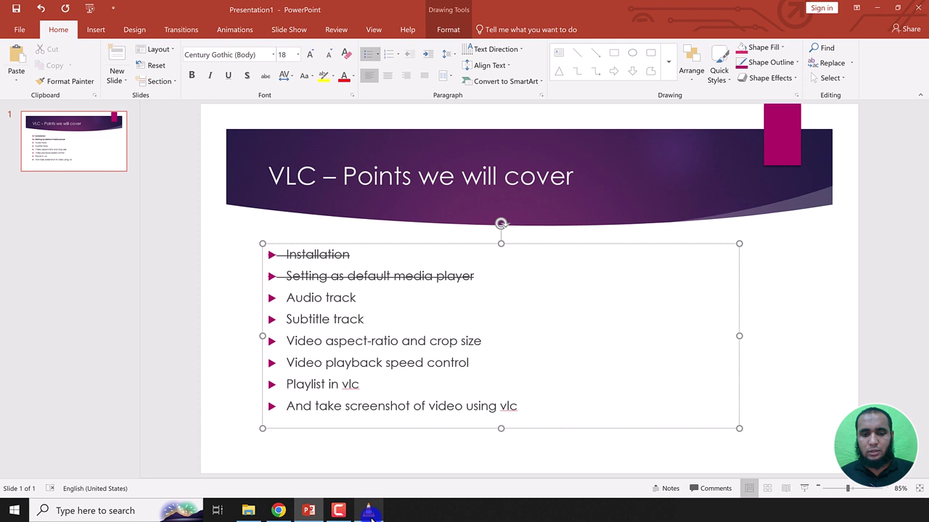
- Switch to VLC and examine the audio track and audio device options for the demo video
click(369, 511)
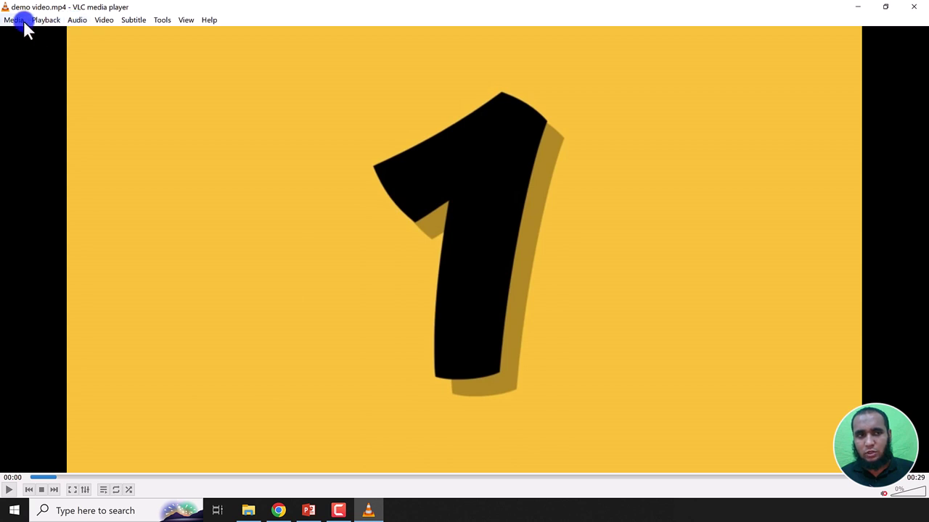
click(76, 22)
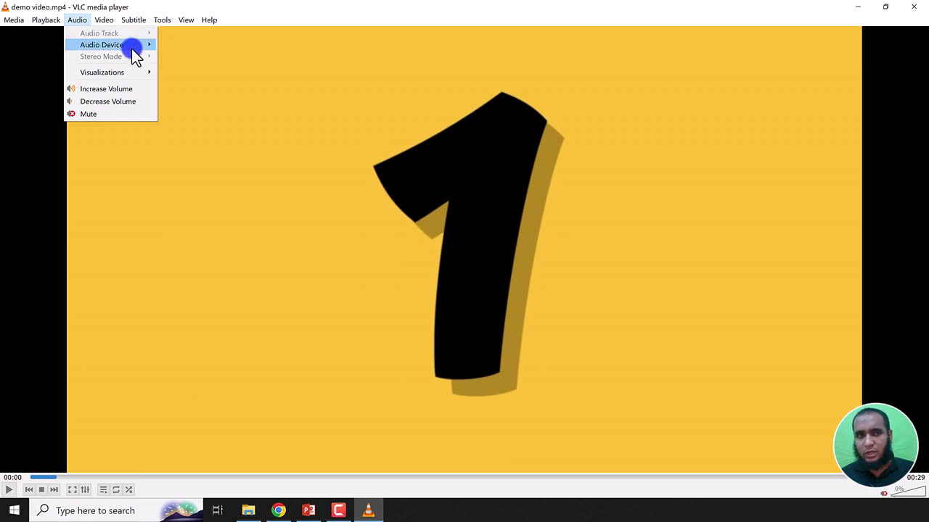
mouse_move(132, 47)
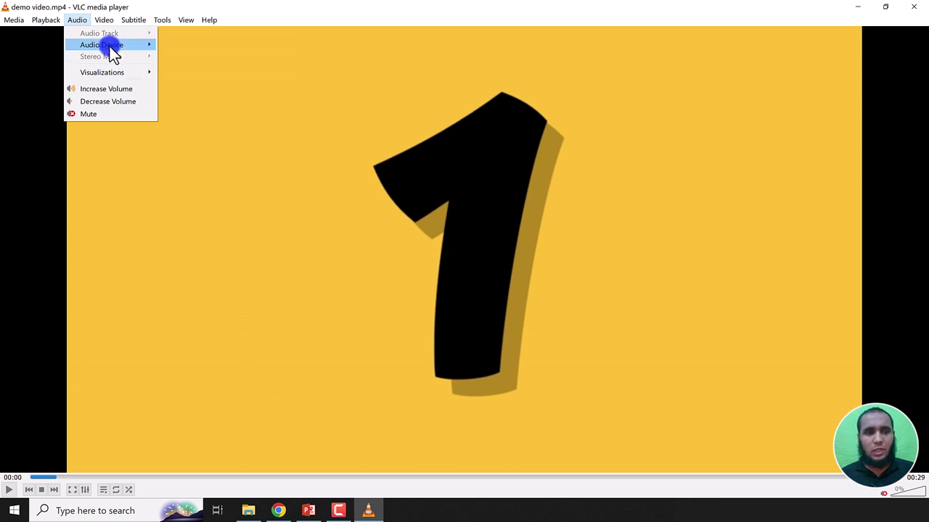
click(412, 314)
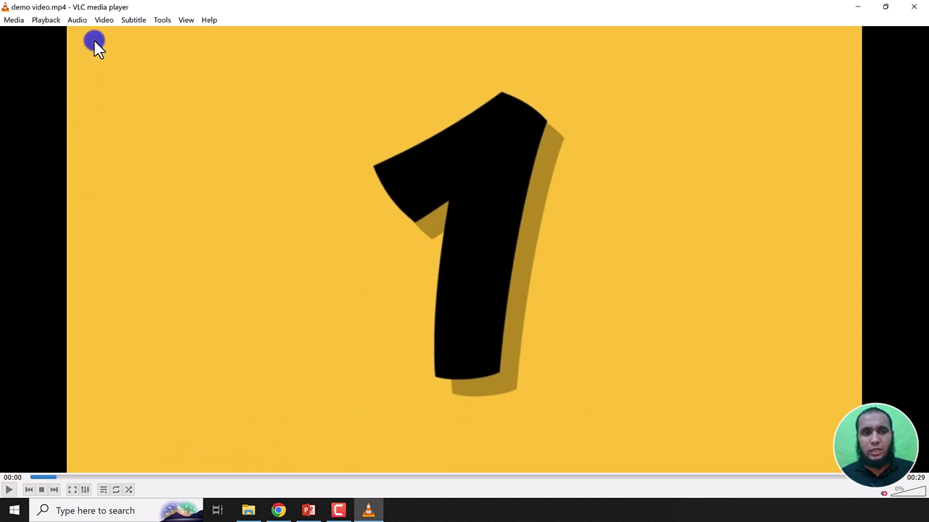
- Examine the options for adding a subtitle file and choosing a subtitle track for the demo video
click(131, 21)
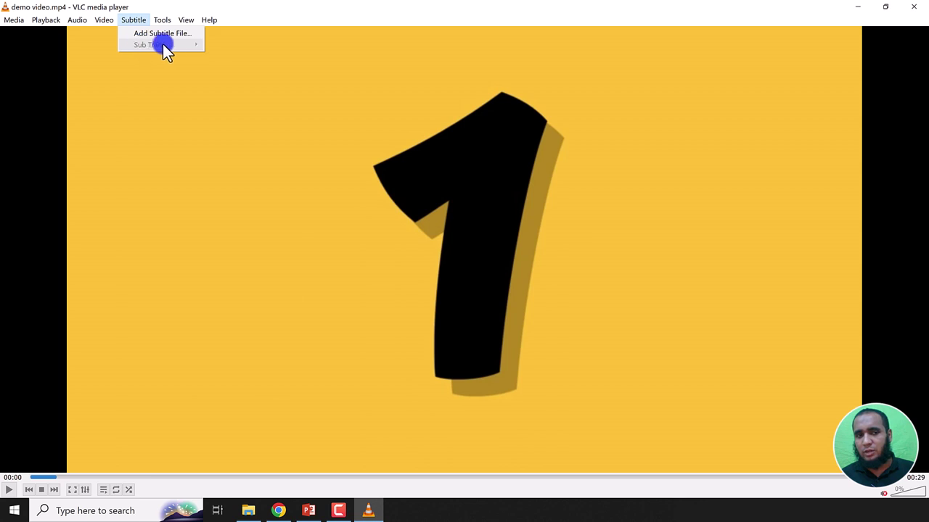
click(616, 121)
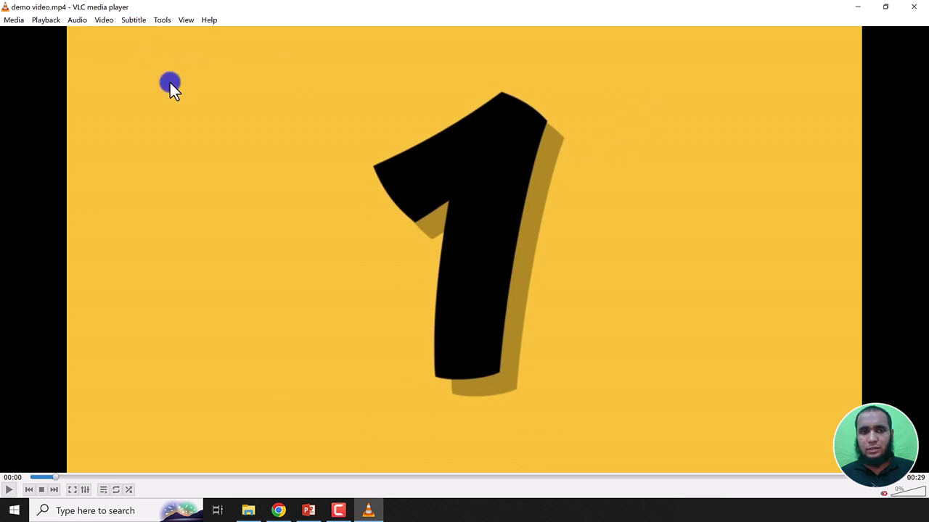
click(136, 21)
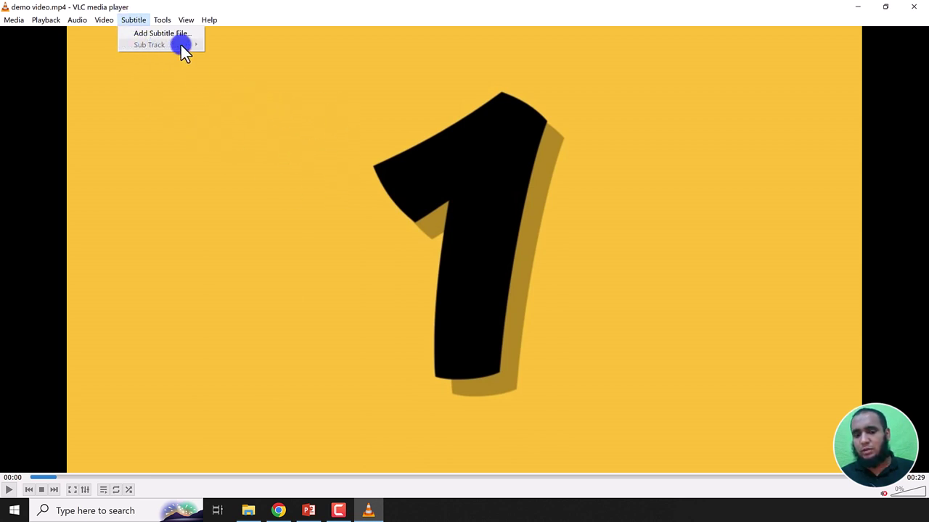
click(223, 64)
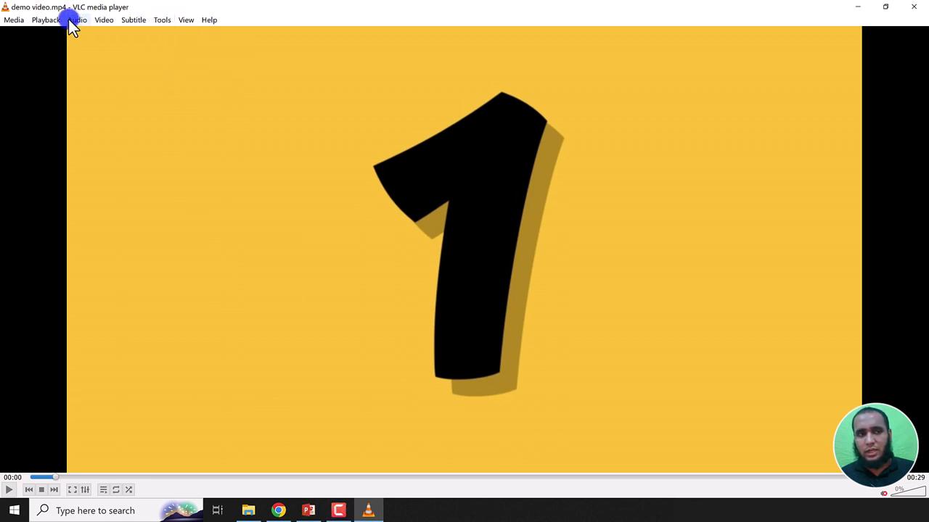
click(133, 19)
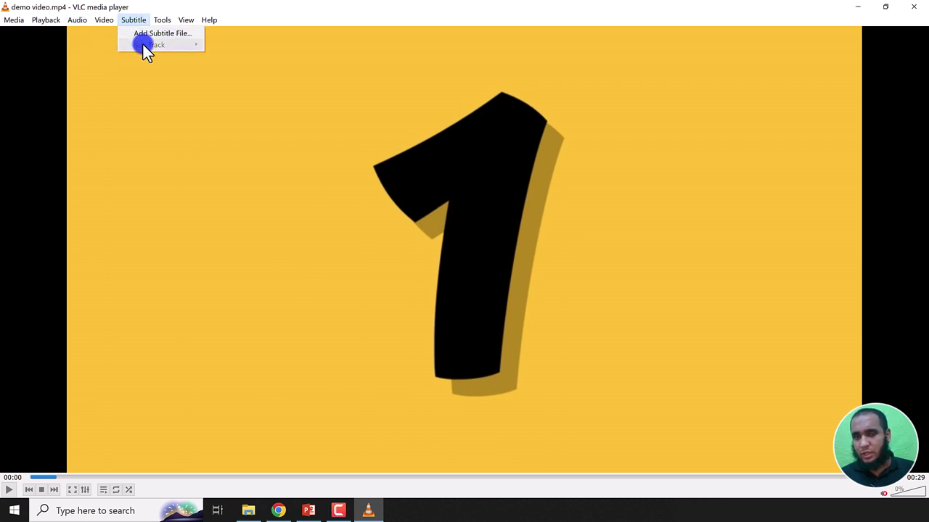
click(174, 87)
- Examine the audio and subtitle options offered directly on the video picture
right_click(288, 152)
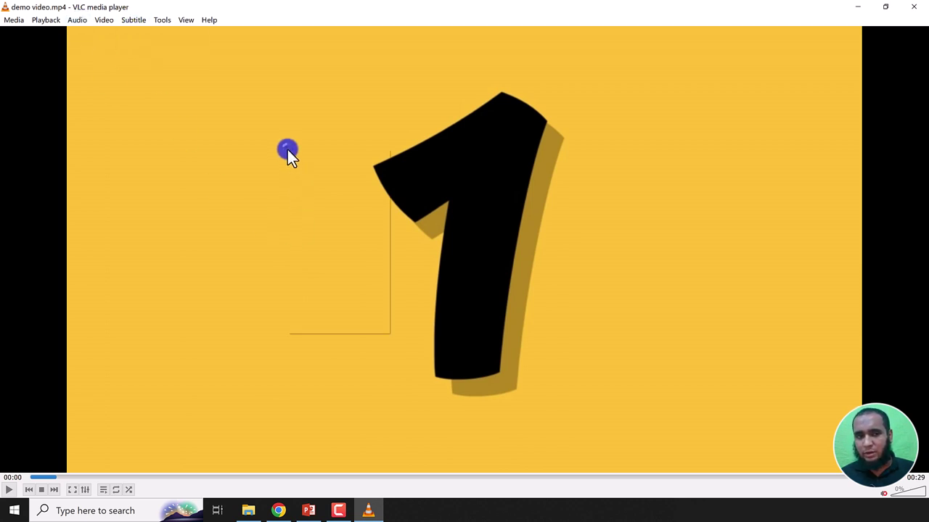
mouse_move(334, 228)
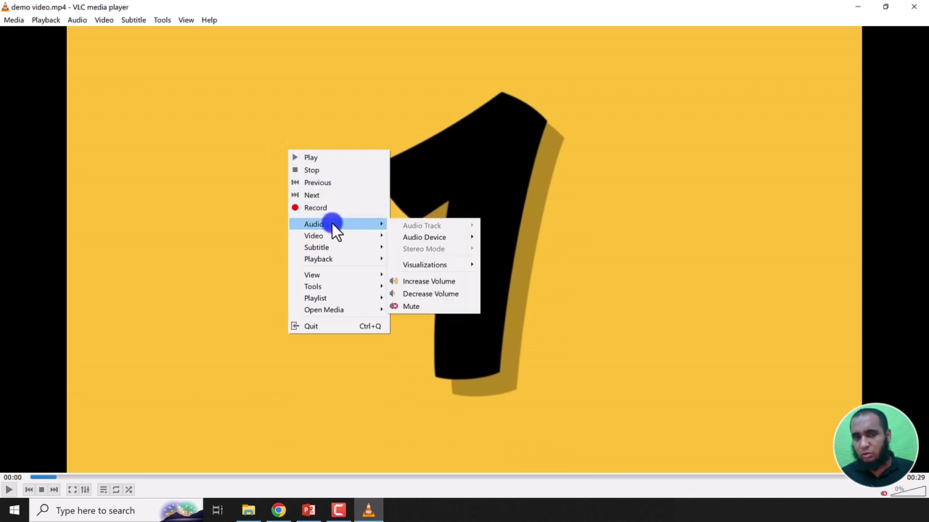
mouse_move(320, 248)
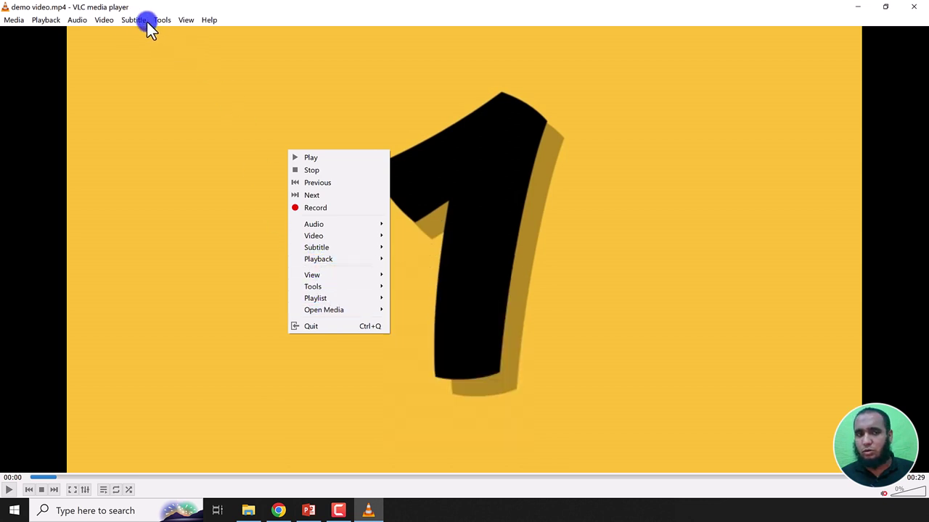
click(212, 216)
- Switch to PowerPoint and strike through the "Audio track" and "Subtitle track" bullets on the slide
click(308, 510)
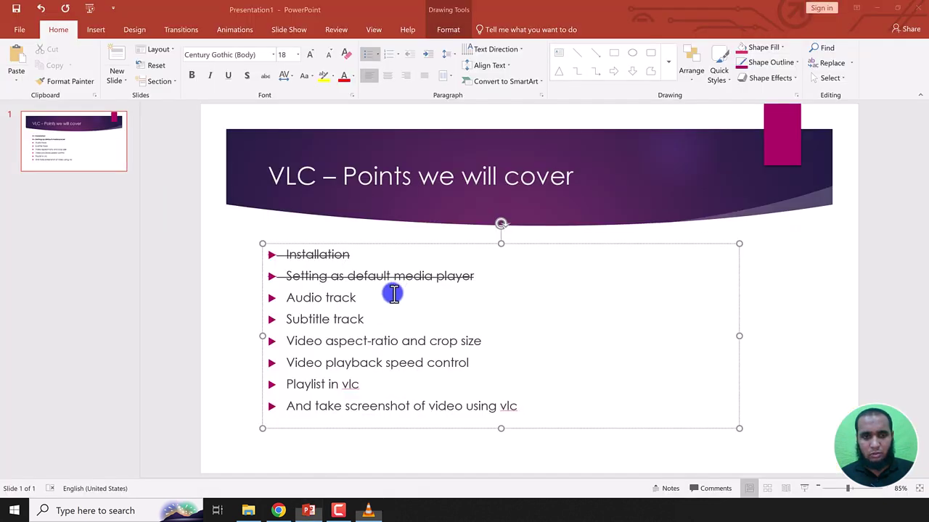
drag(358, 297, 283, 298)
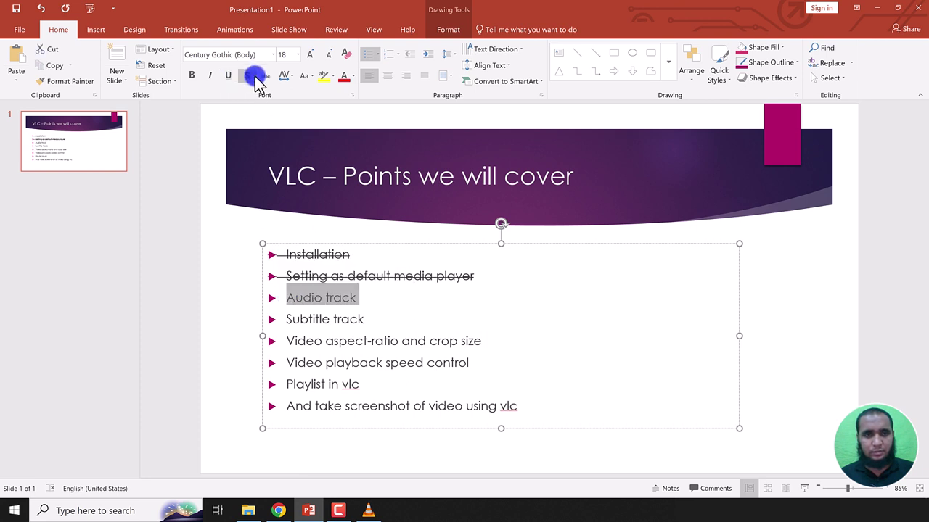
click(246, 75)
drag(366, 320, 285, 321)
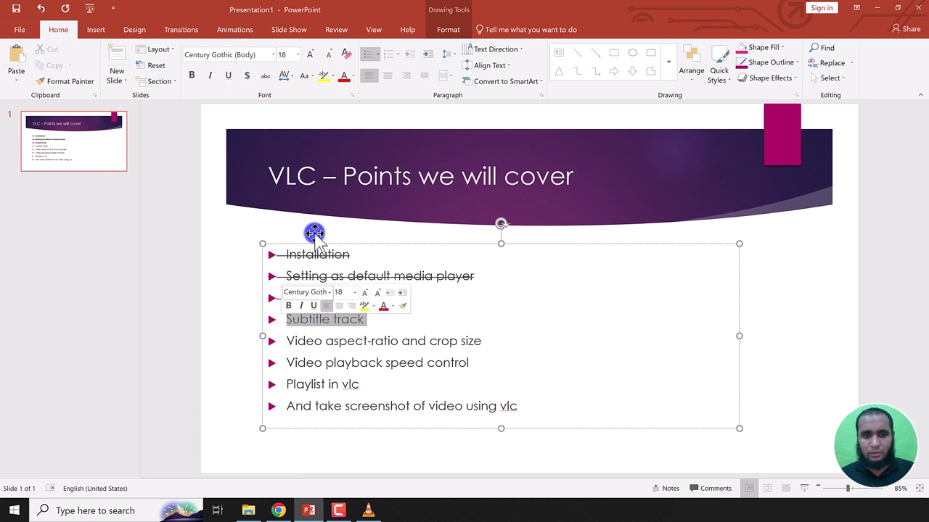
click(264, 76)
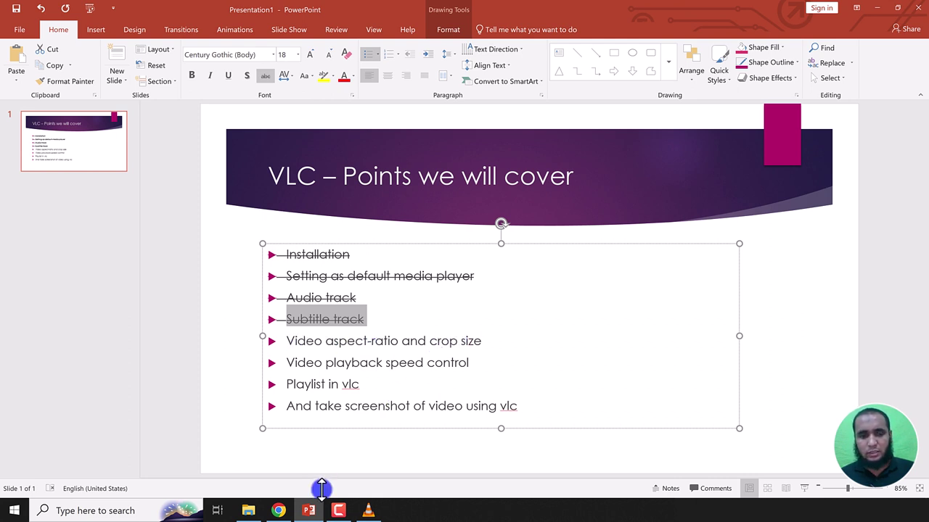
- Switch to VLC, view the demo video in full screen, and return to the windowed view
click(368, 510)
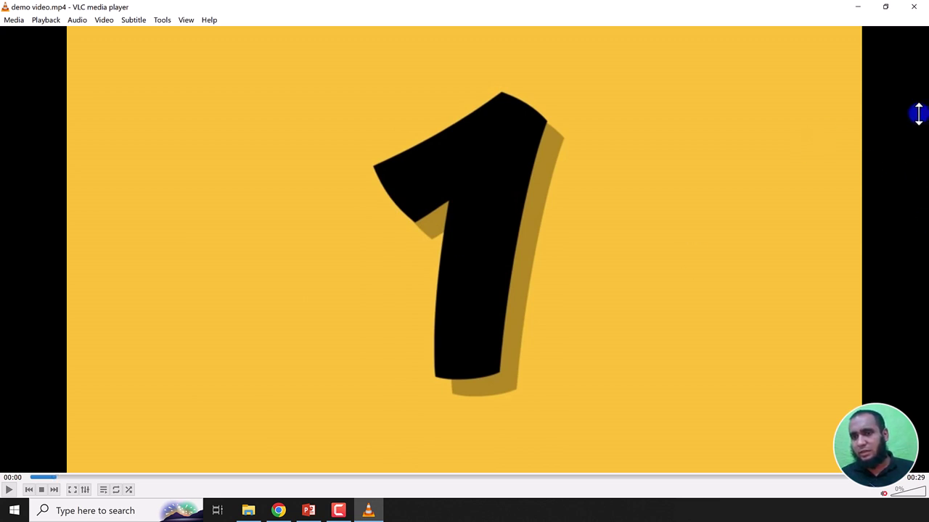
double_click(638, 168)
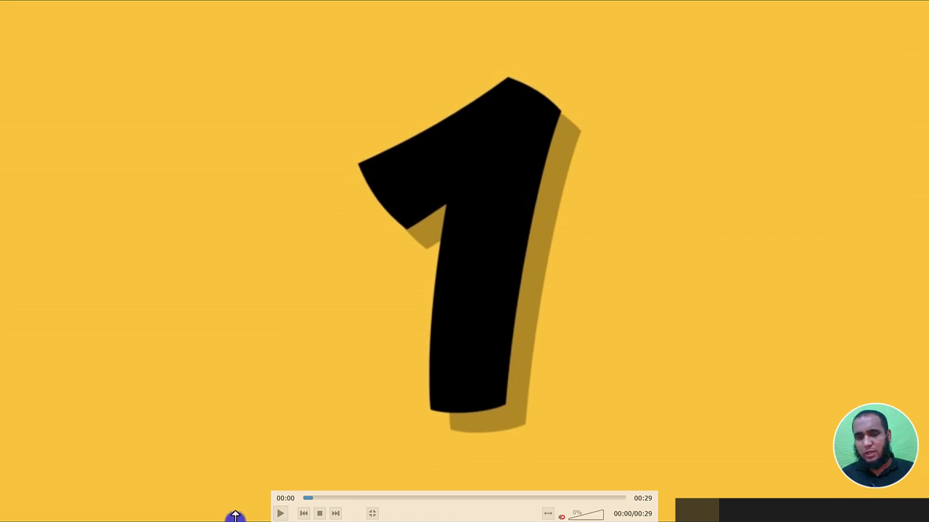
double_click(332, 254)
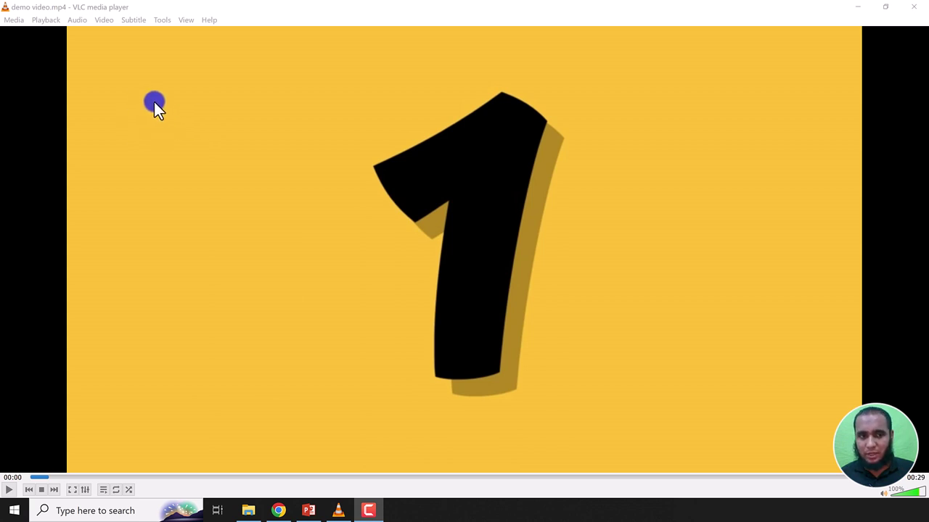
- Examine the aspect ratio and crop presets available for the demo video
right_click(176, 105)
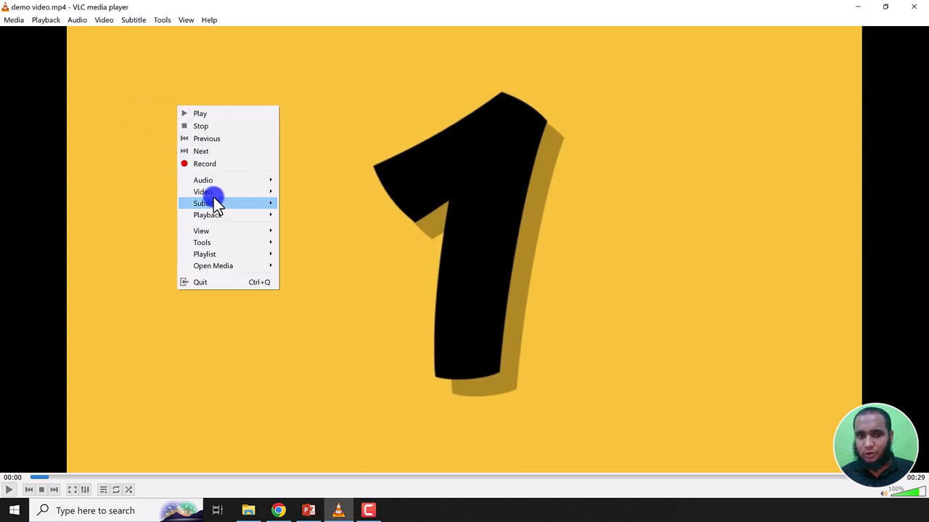
mouse_move(218, 194)
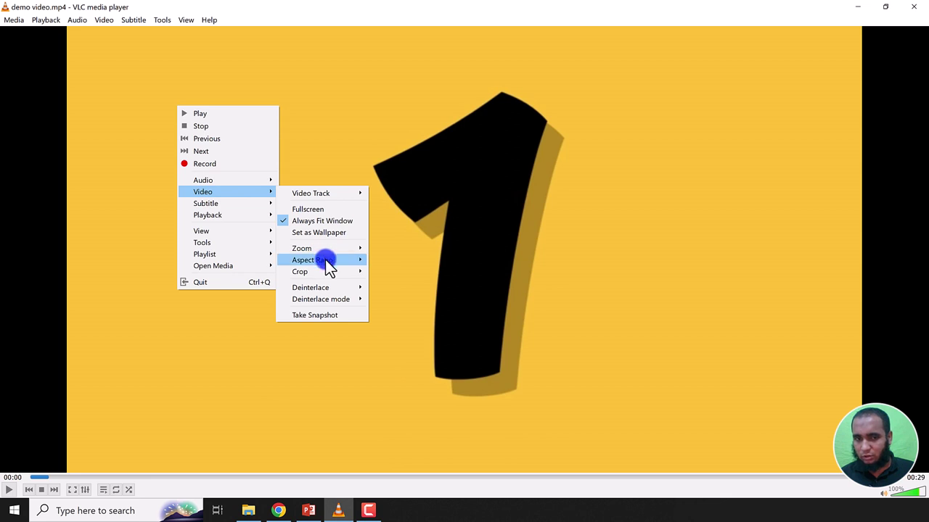
mouse_move(326, 259)
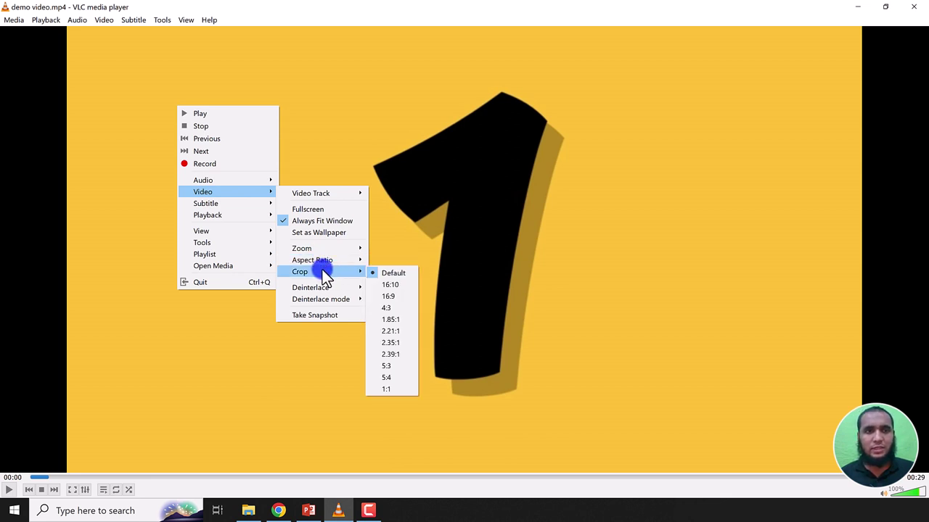
click(82, 234)
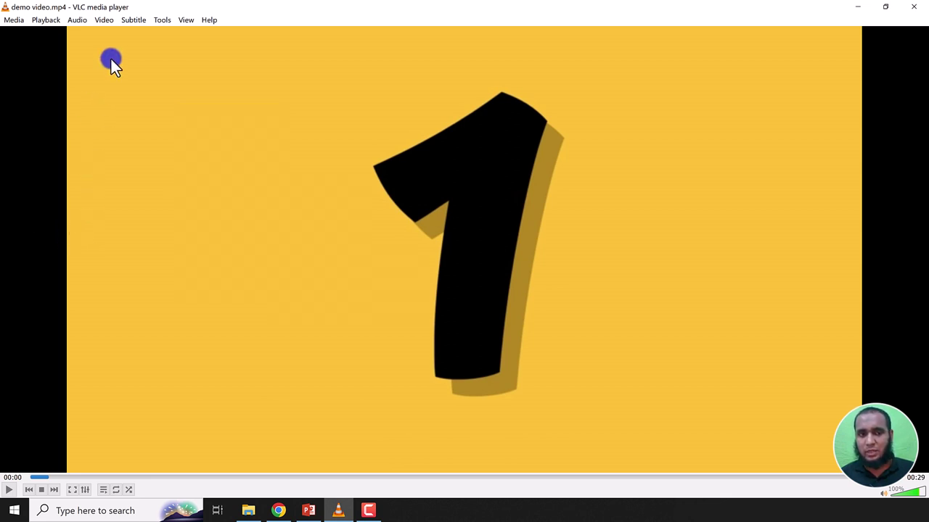
right_click(212, 163)
click(147, 197)
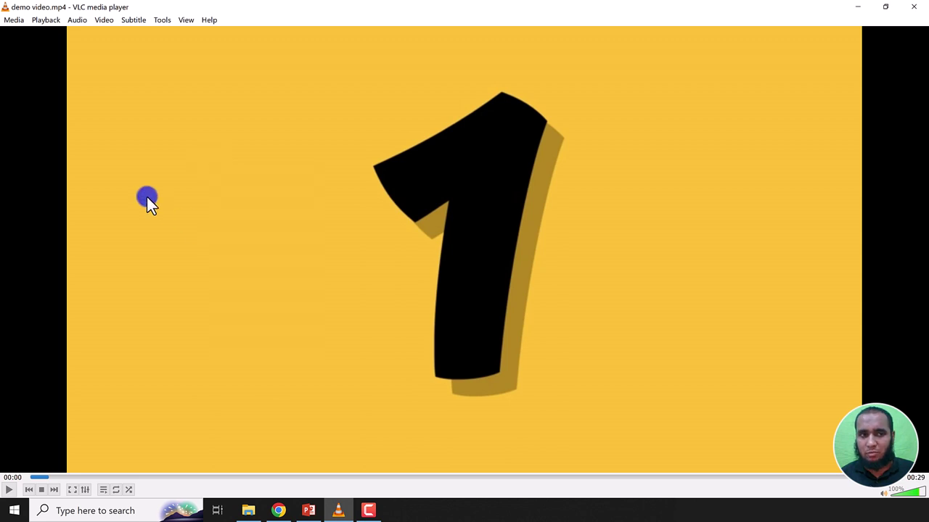
click(102, 20)
mouse_move(162, 103)
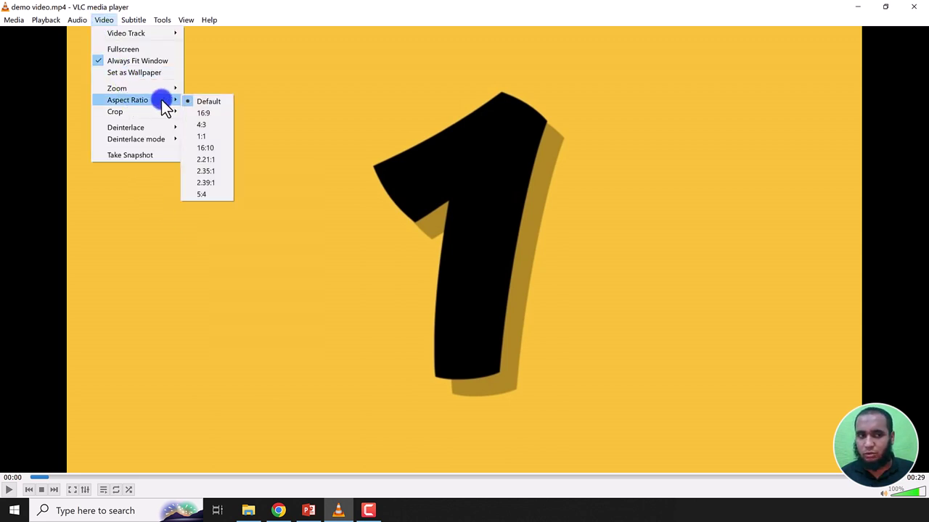
click(359, 112)
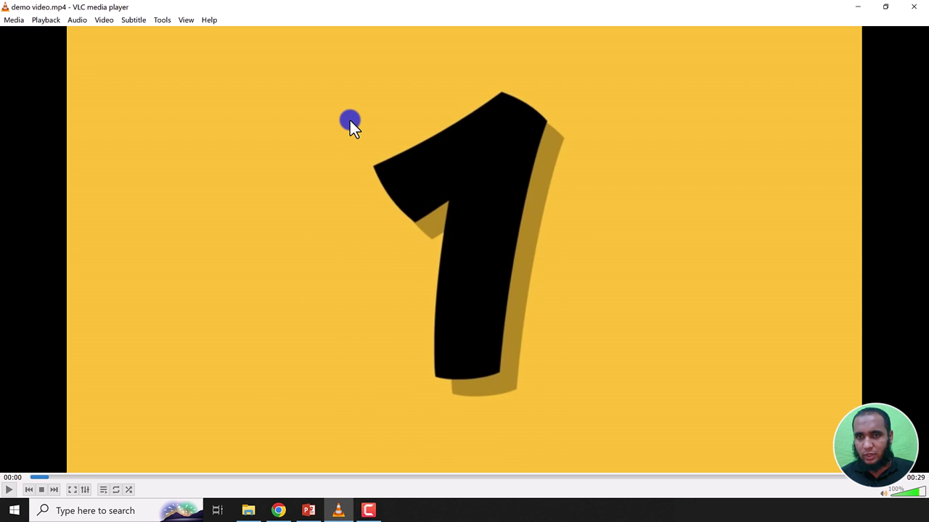
- Cycle through the demo video's aspect ratio presets to 2.21:1
key(a)
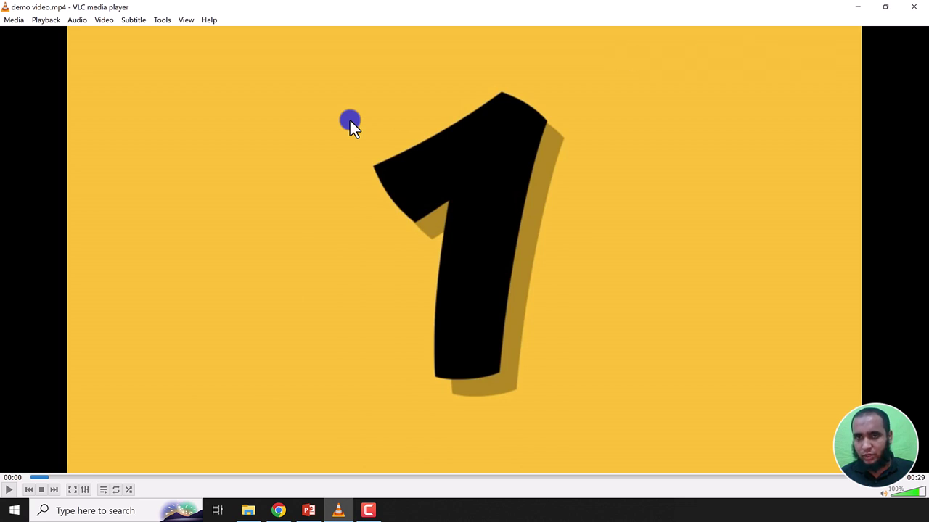
key(a)
key(a)
key(a)
key(a)
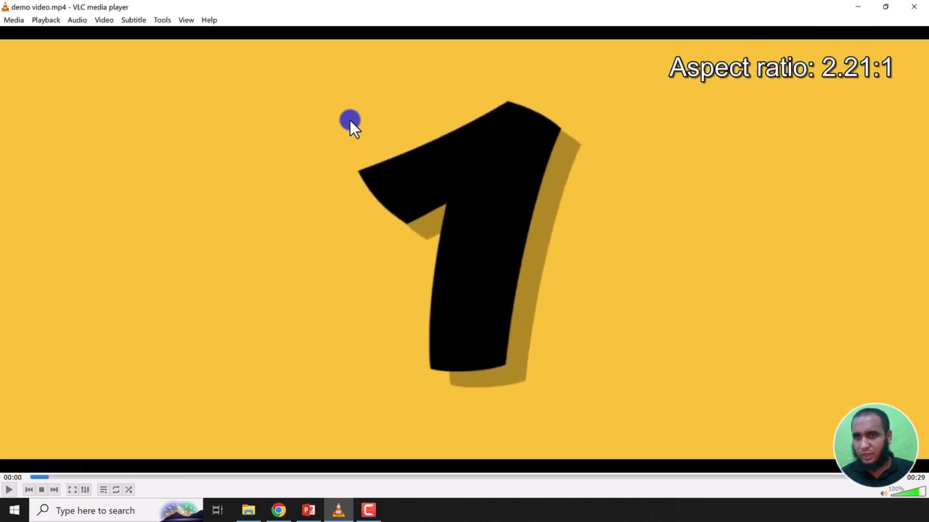
- Cycle the demo video's aspect ratio through the remaining presets, past 2.39:1, back to the default
key(a)
key(a)
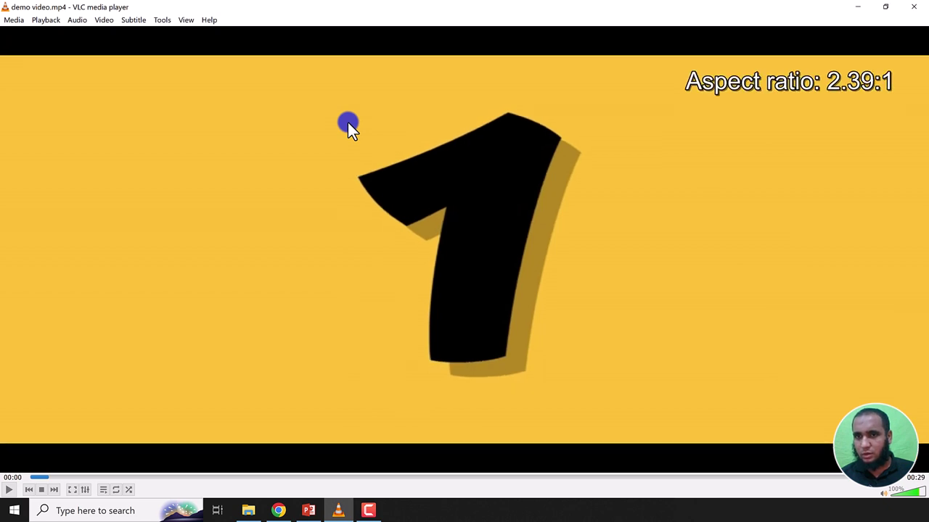
key(a)
key(a)
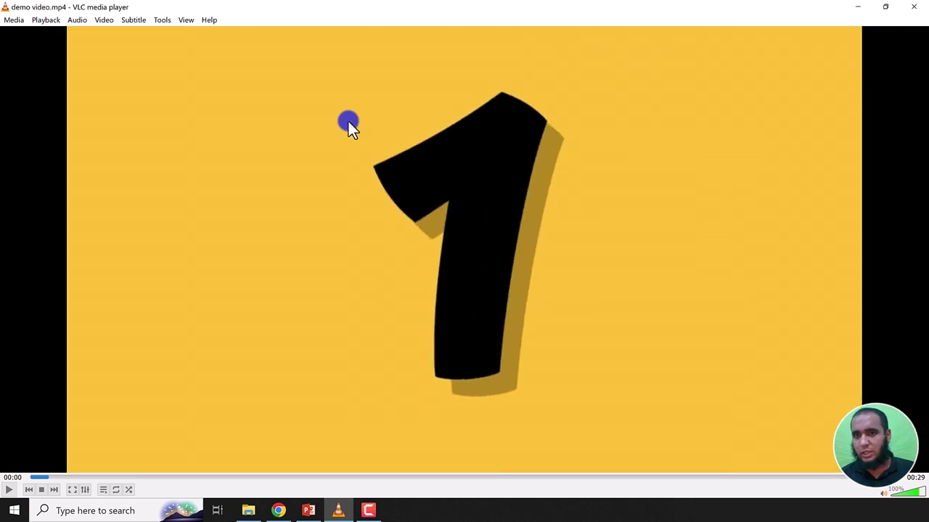
- Cycle the demo video through the crop presets, including 4:3, 2.35:1 and 5:4, and return to the default crop
key(c)
key(c)
key(c)
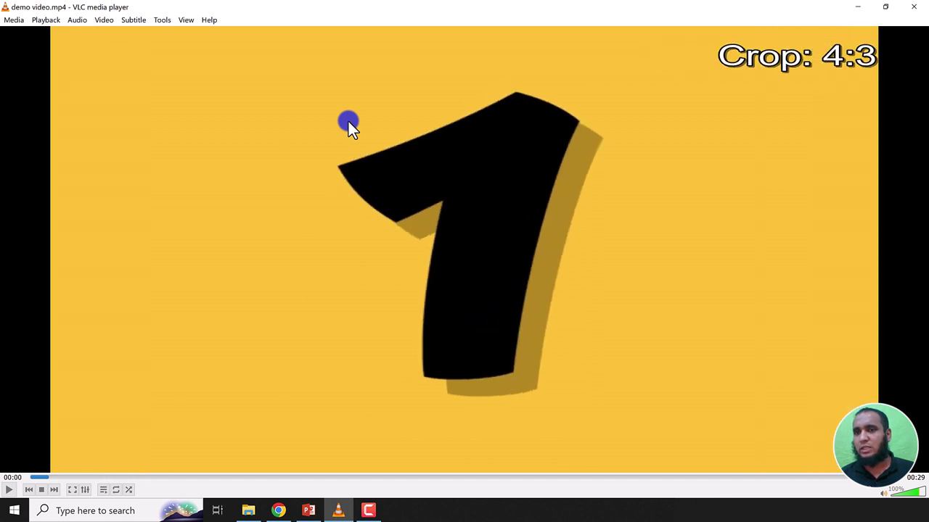
key(c)
key(c)
key(c)
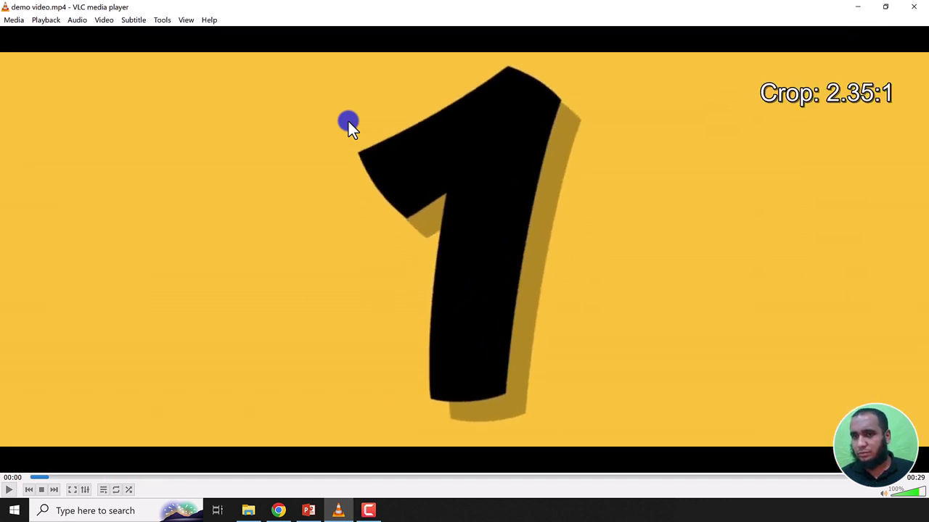
key(c)
key(c)
key(c)
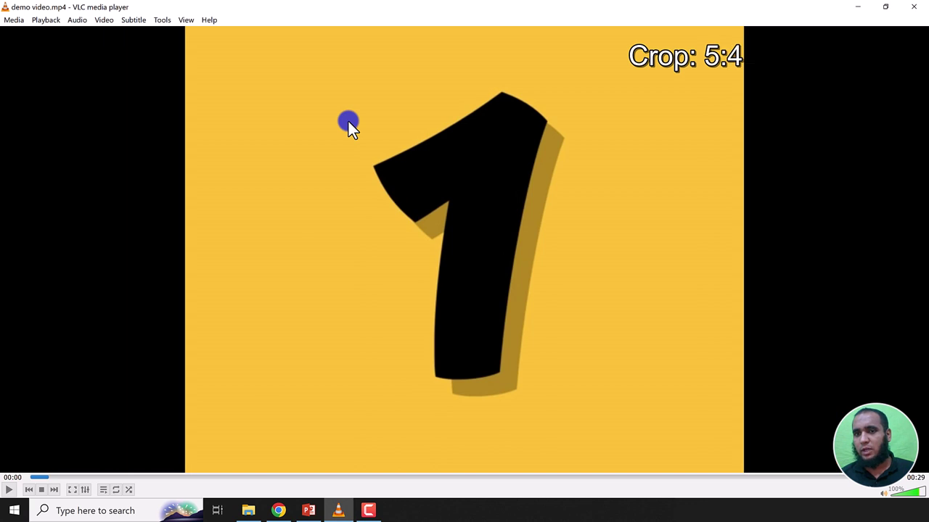
key(c)
key(c)
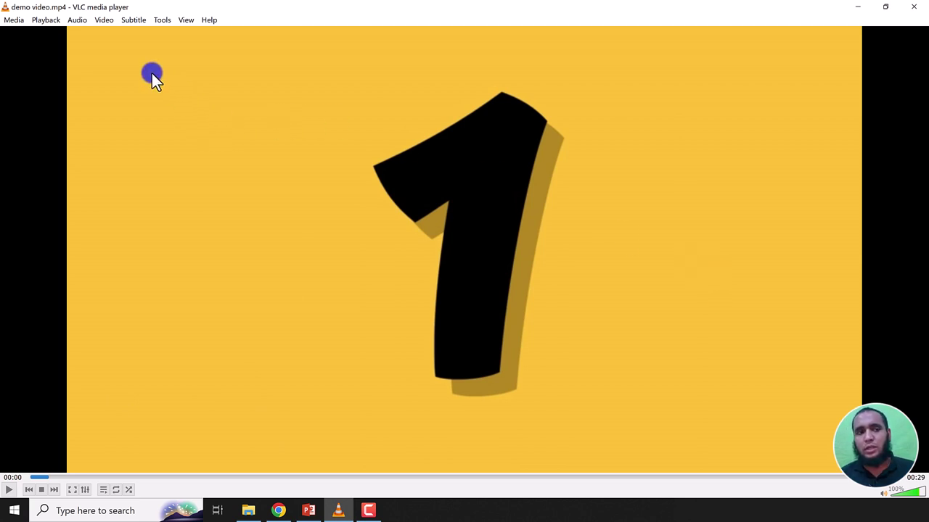
- Examine the audio track and subtitle track options for the demo video, and try cycling its subtitle tracks
click(75, 20)
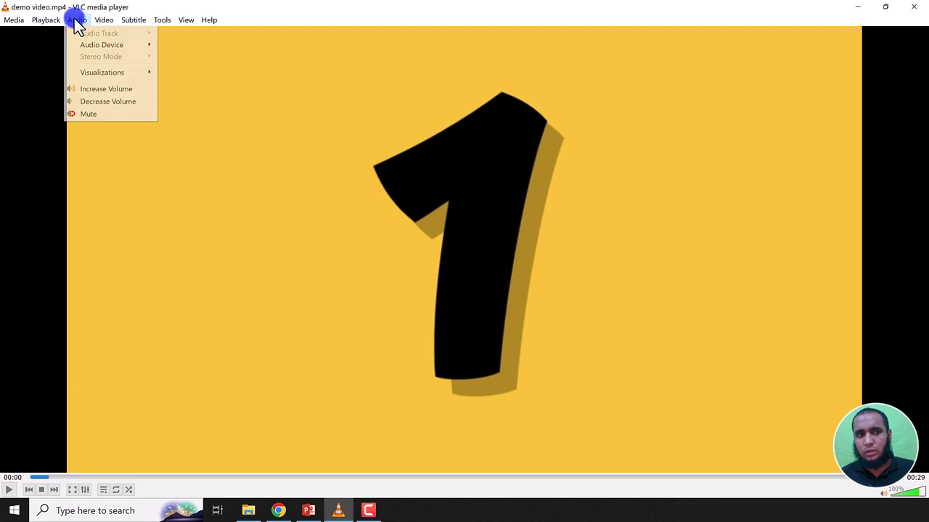
click(75, 21)
click(75, 20)
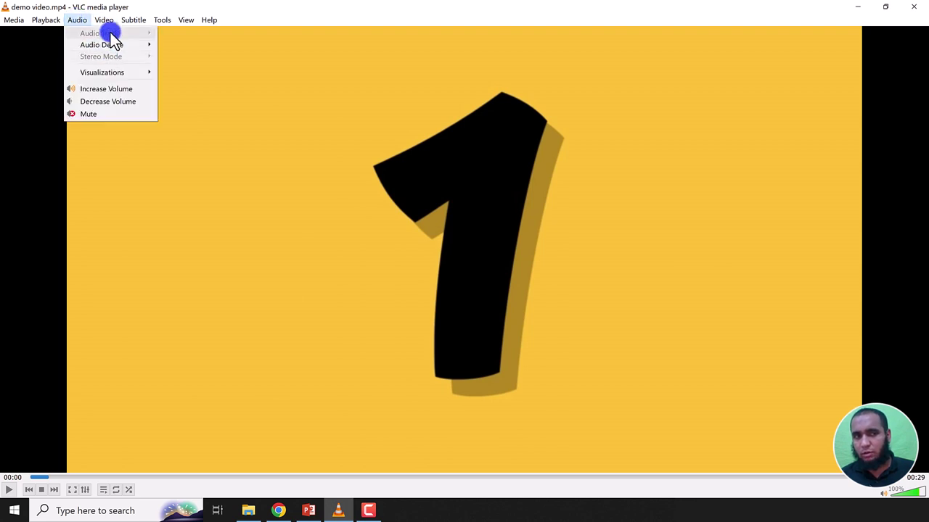
click(326, 116)
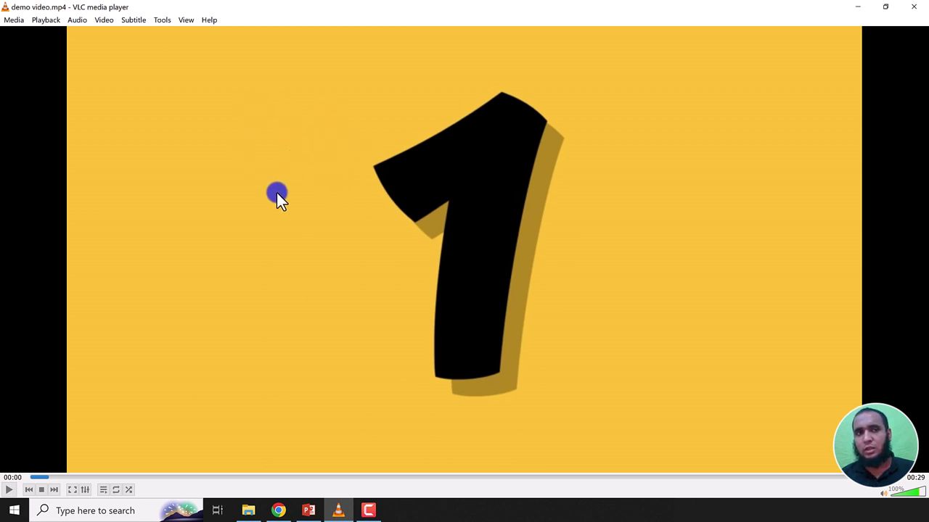
click(133, 19)
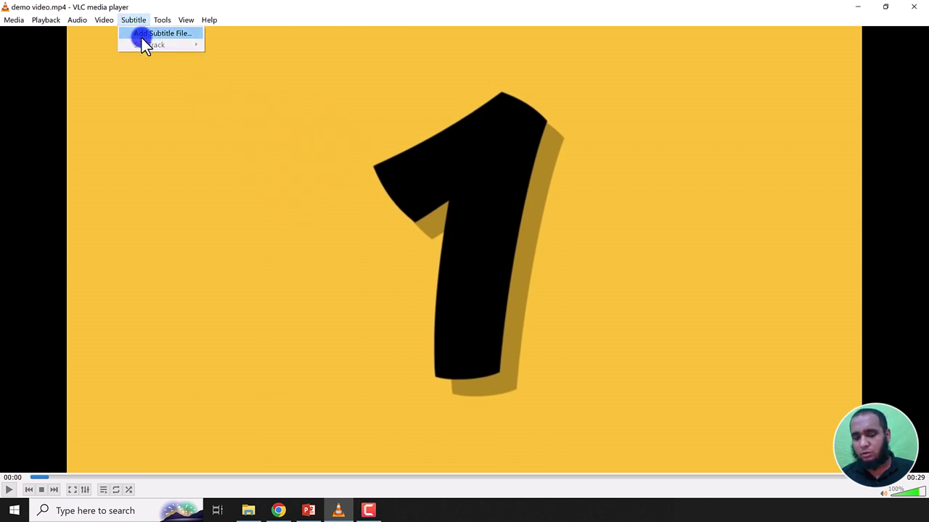
click(288, 194)
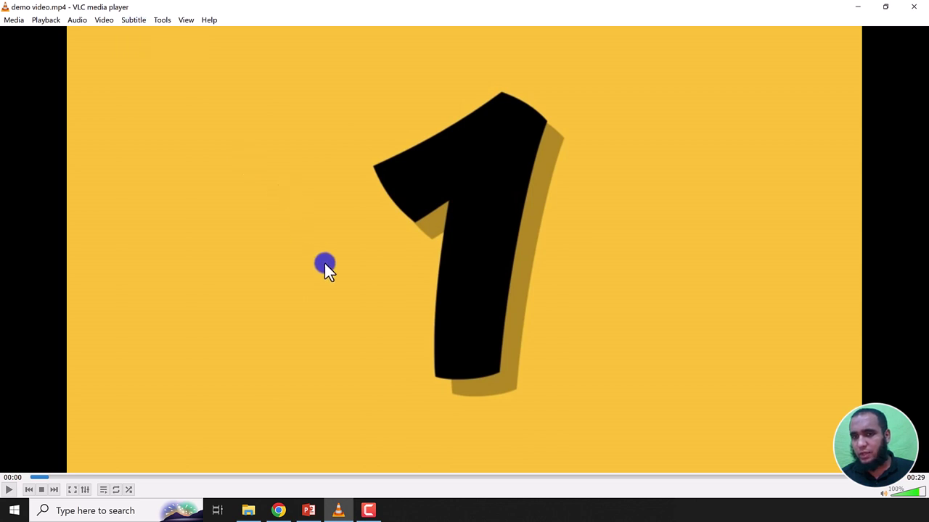
key(v)
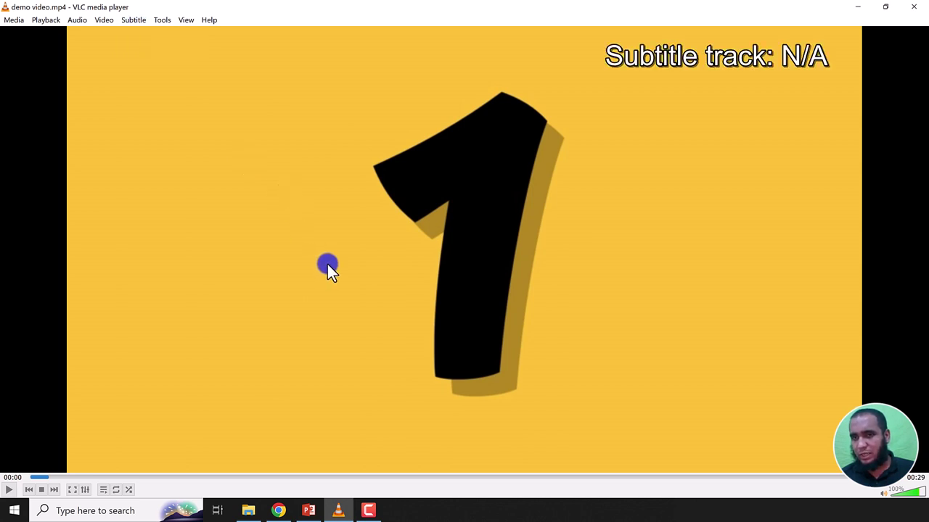
key(v)
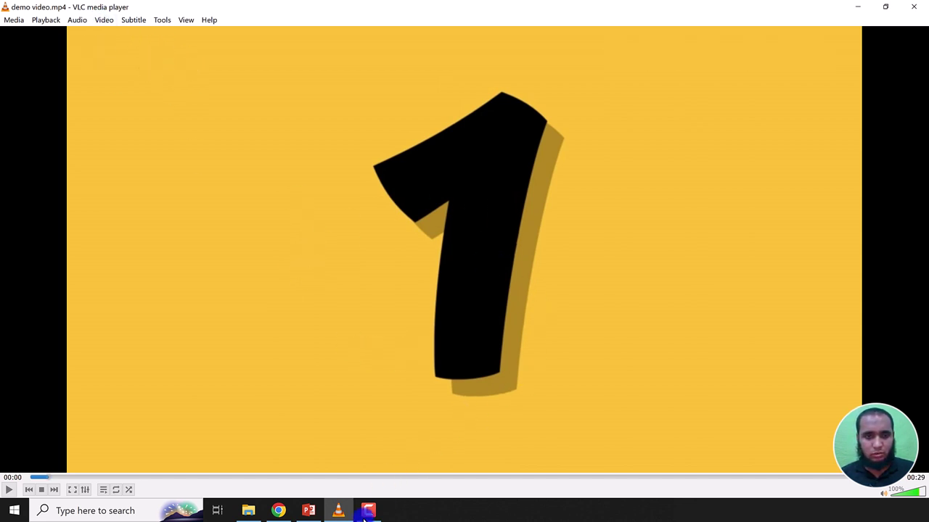
- Switch to PowerPoint and strike through the "Video aspect-ratio and crop size" bullet on the slide
click(308, 511)
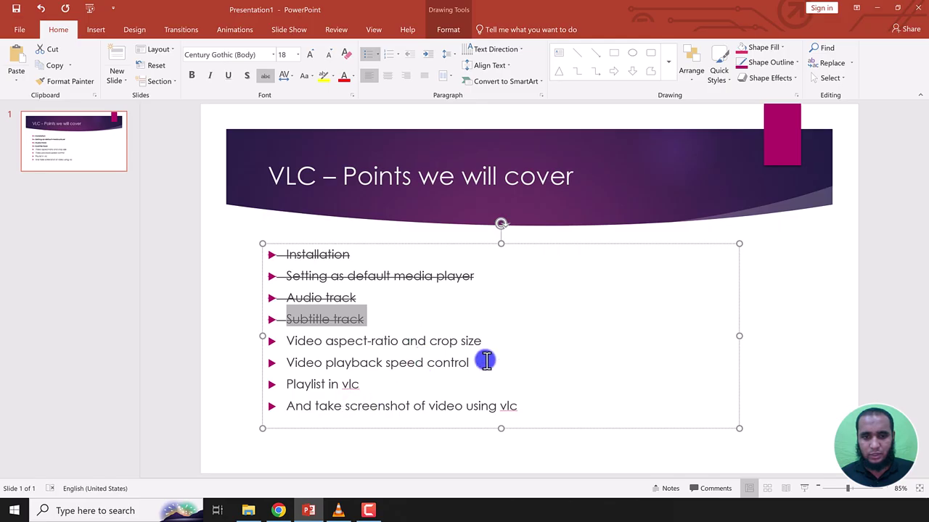
drag(497, 341, 429, 341)
drag(269, 337, 263, 339)
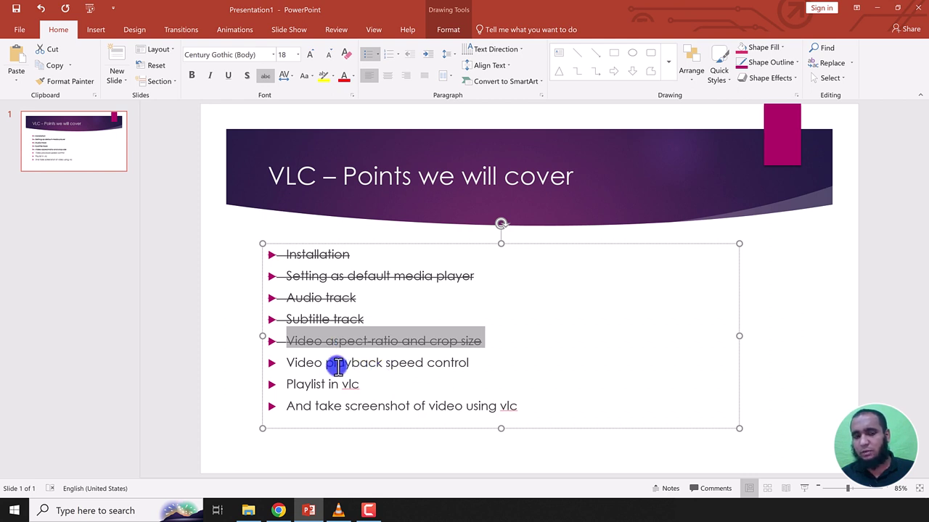
- Switch to VLC and turn on the status bar
click(338, 511)
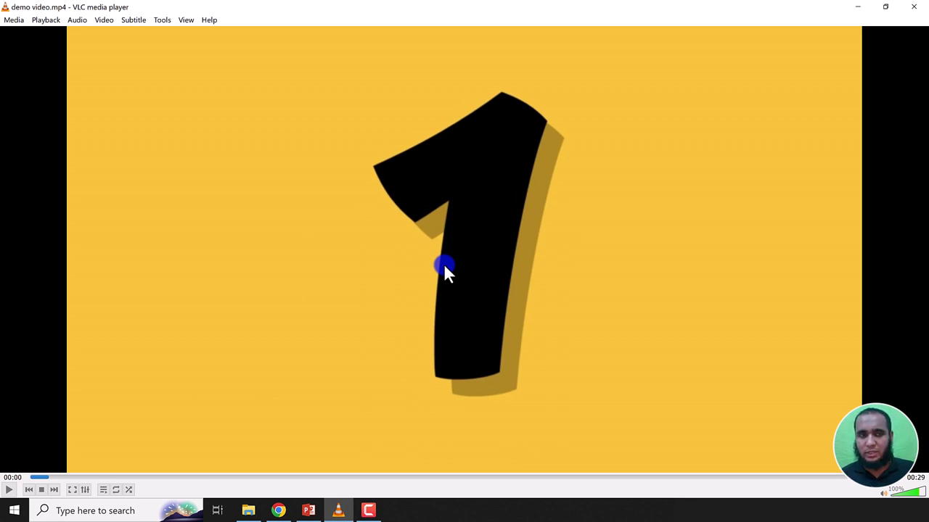
click(163, 20)
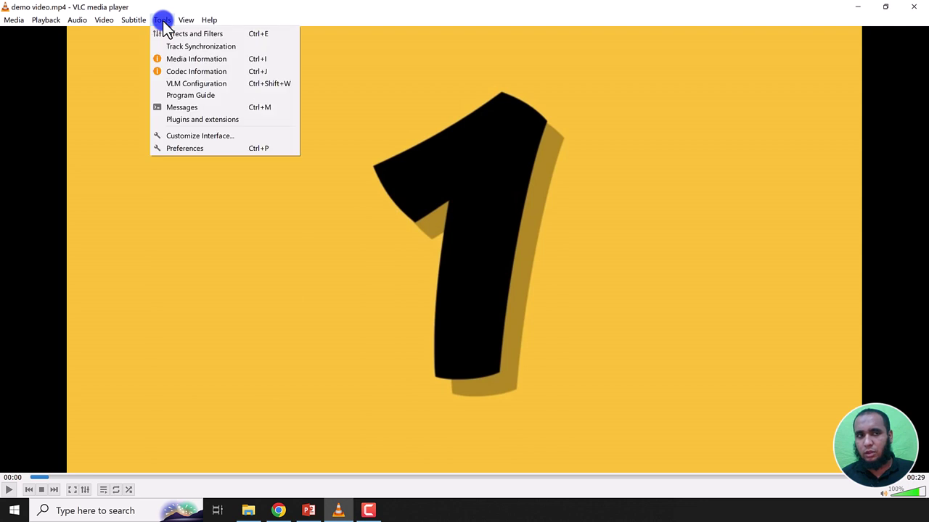
mouse_move(187, 22)
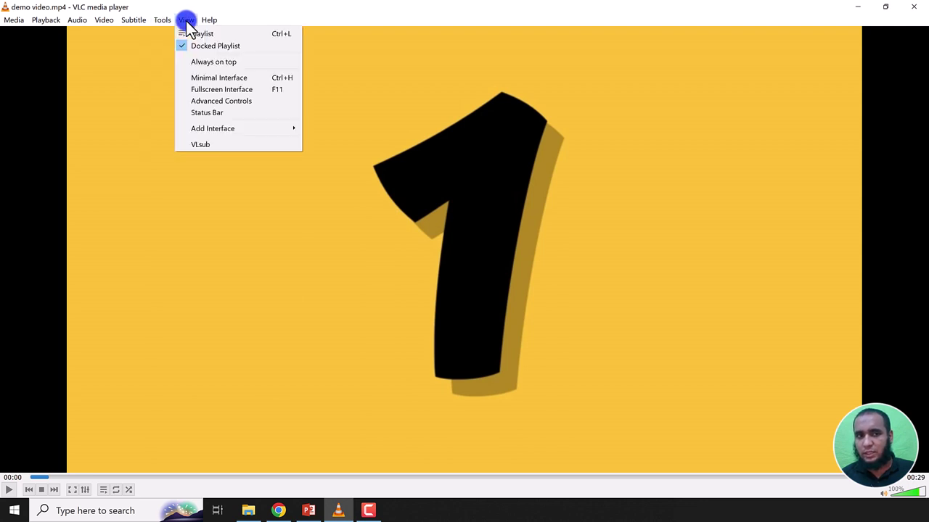
click(216, 113)
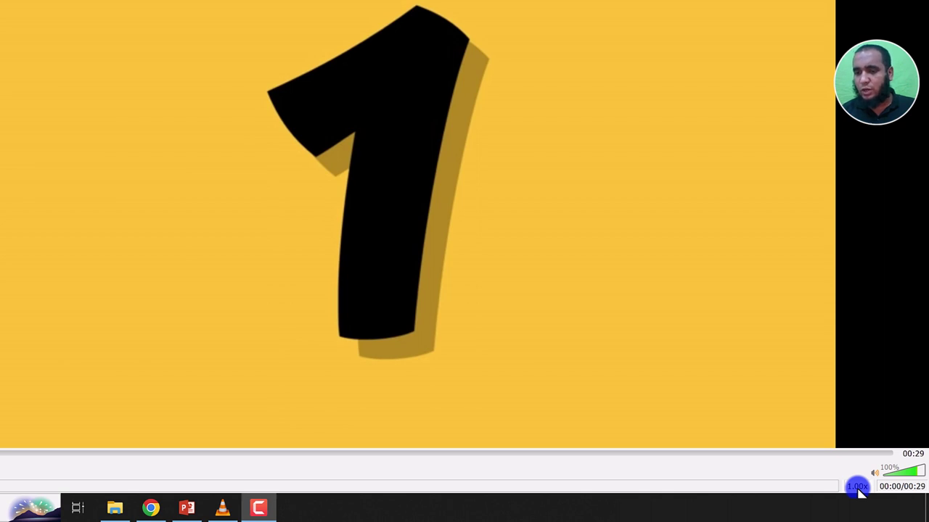
- Try the playback speed slider at 4.00x and 0.25x, and reset the speed to 1x
click(858, 488)
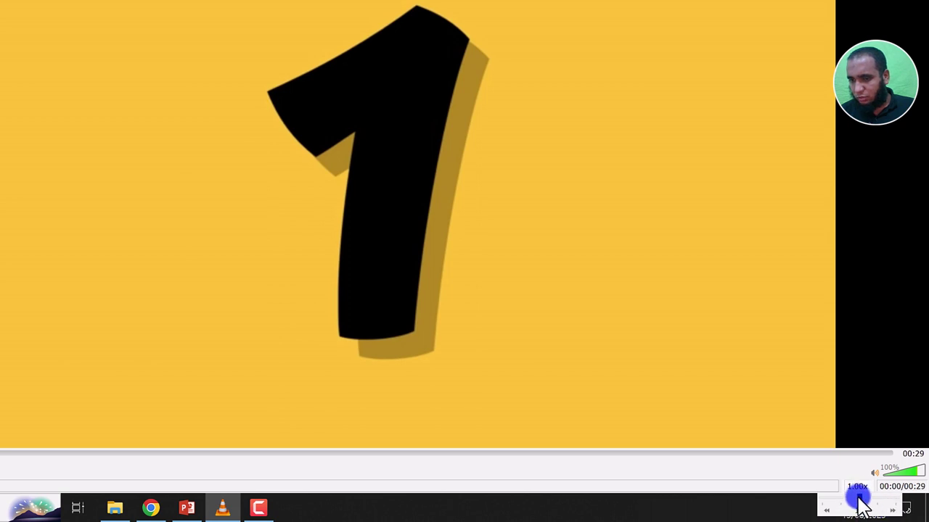
drag(858, 508, 907, 508)
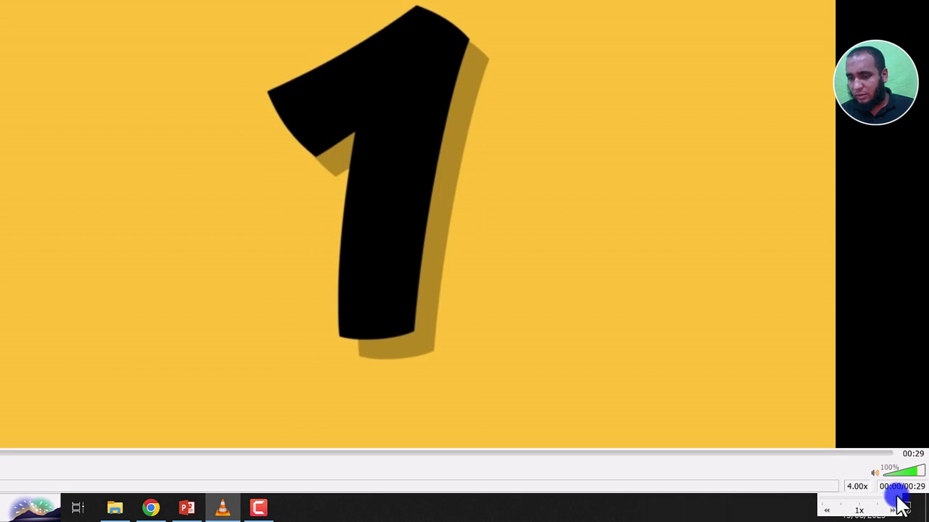
drag(900, 506, 812, 498)
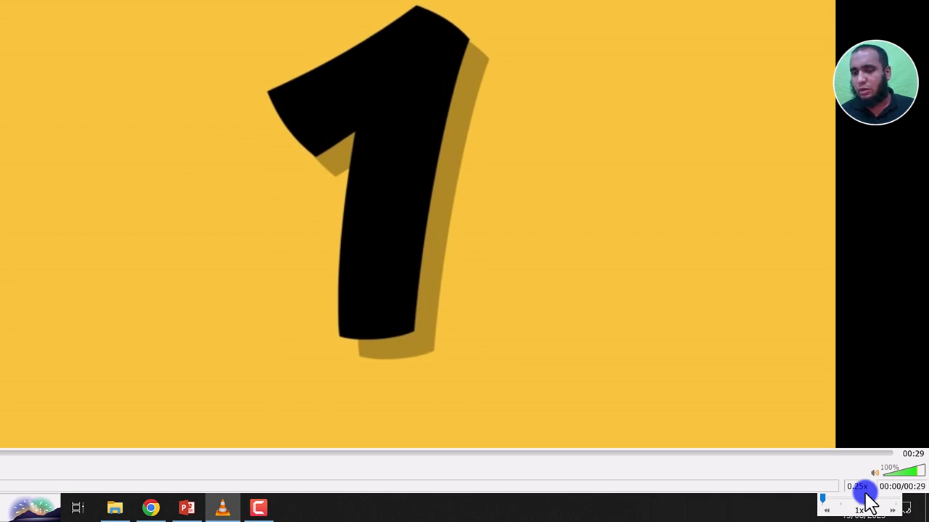
drag(819, 501, 864, 506)
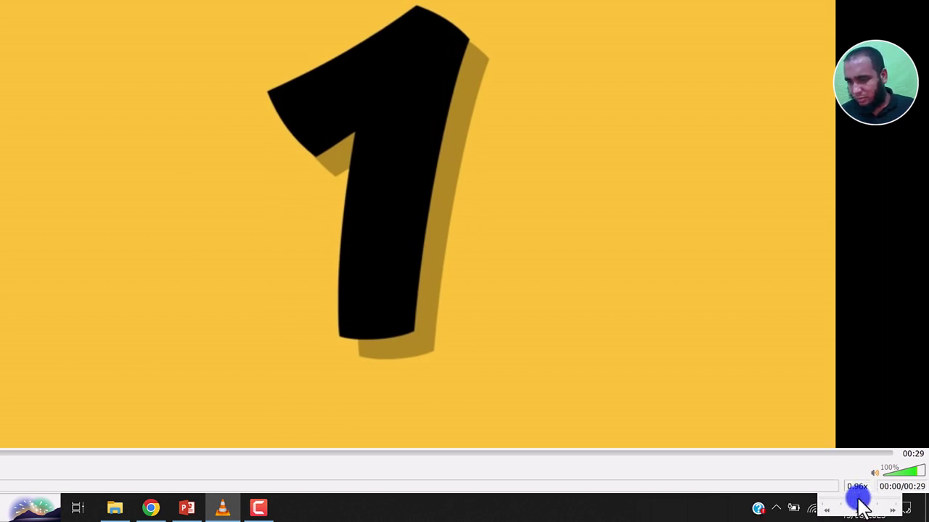
click(859, 510)
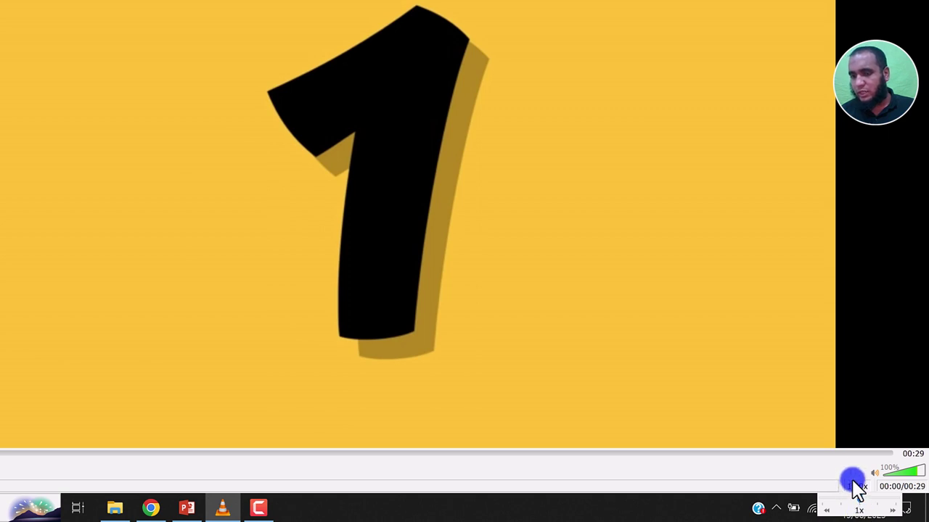
click(784, 370)
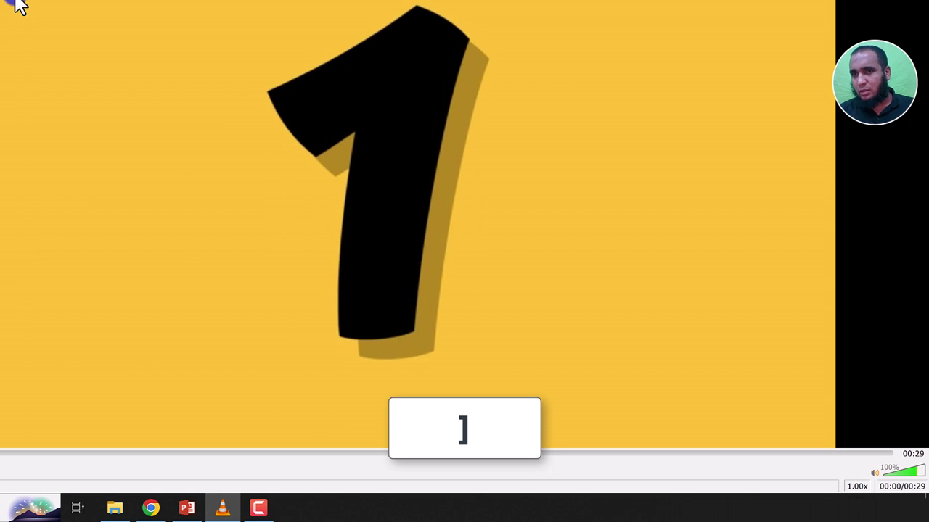
- Raise the demo video's playback speed in small increments to 2.10x
key(bracketright)
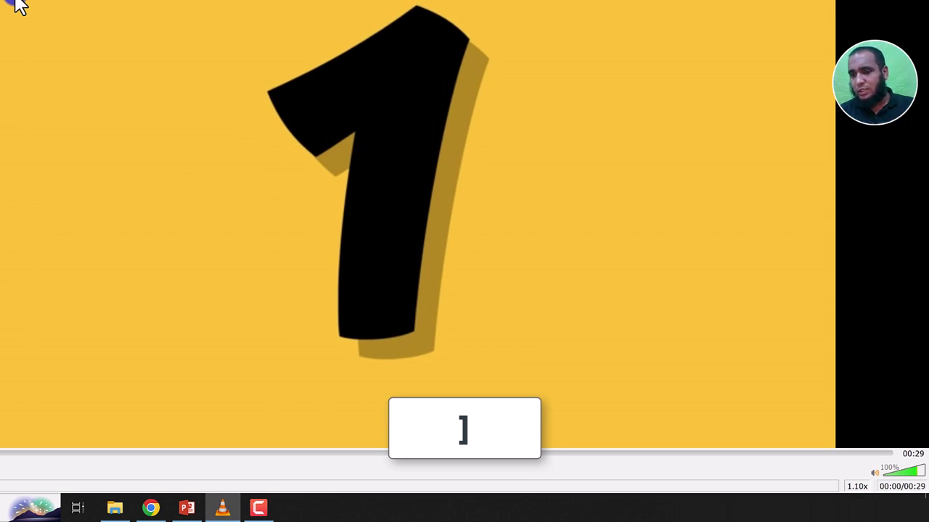
key(bracketright)
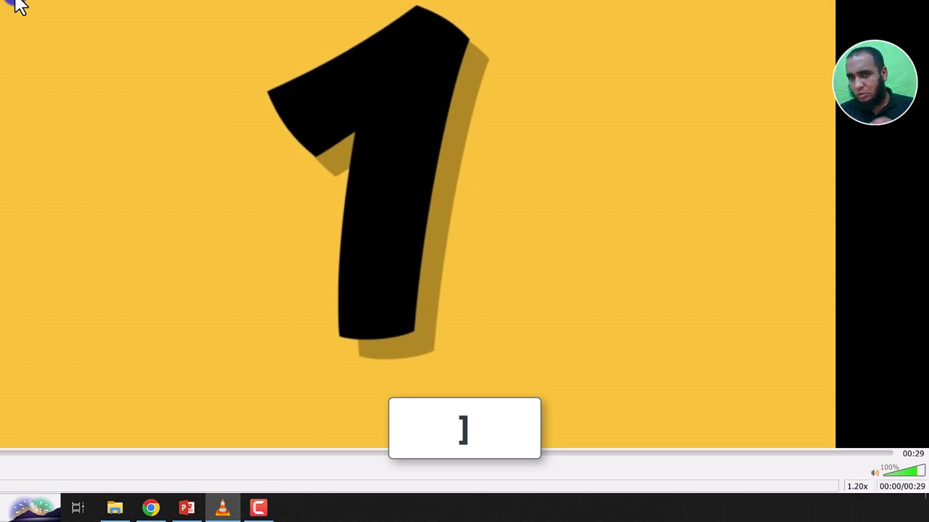
key(bracketright)
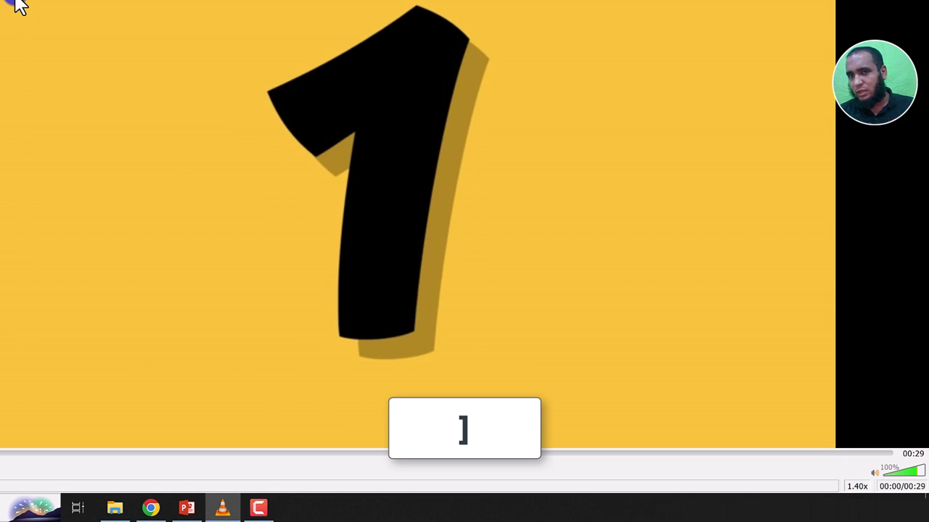
key(bracketright)
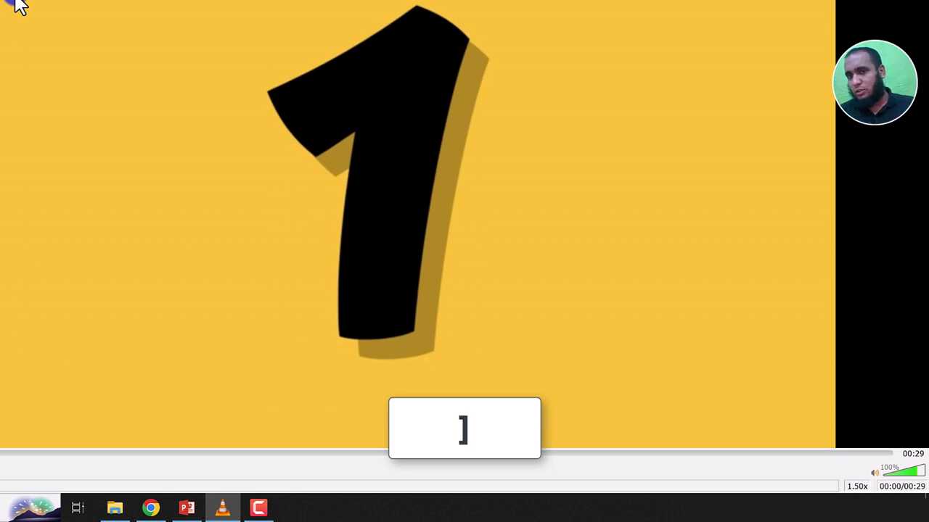
key(bracketright)
key(bracketright)
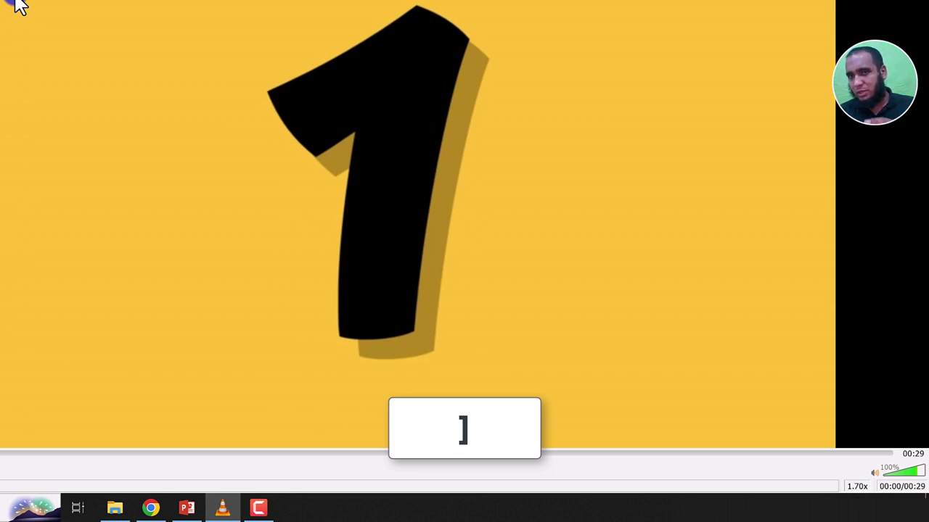
key(bracketright)
key(bracketright)
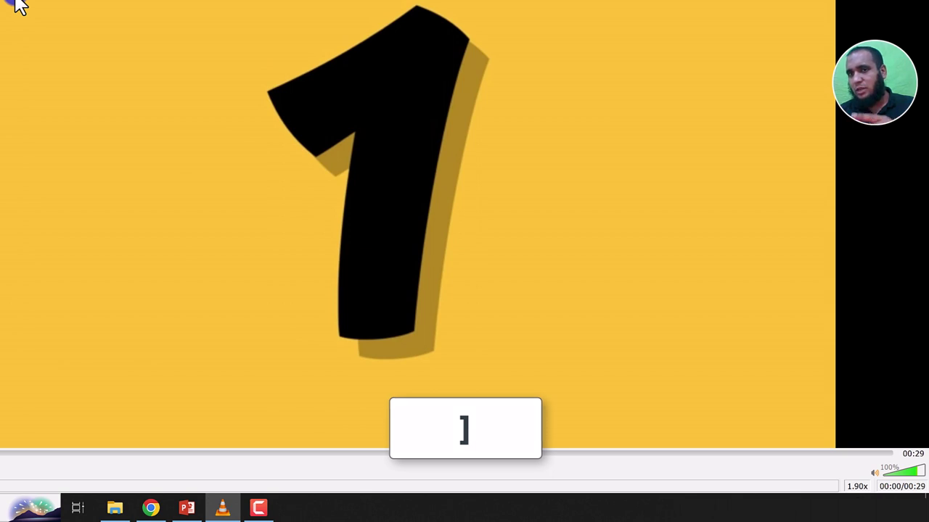
key(bracketright)
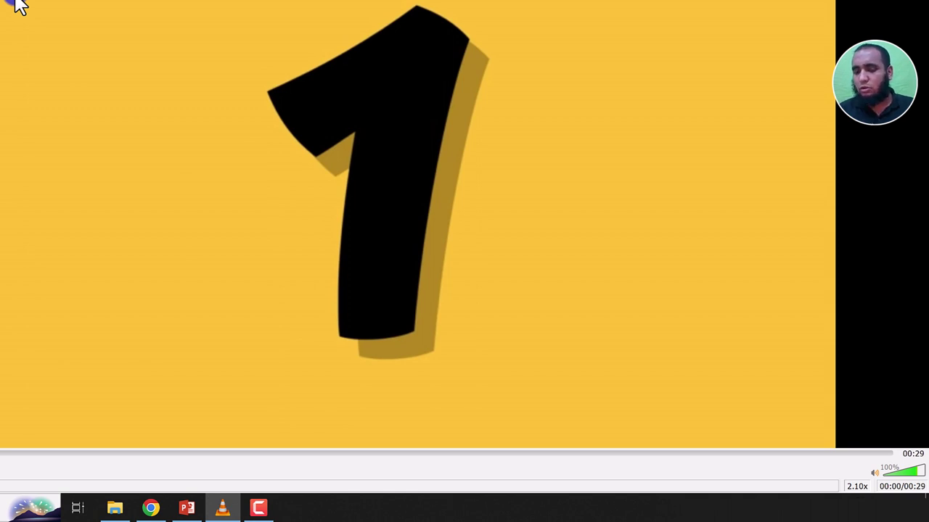
- Lower the demo video's playback speed in small increments to 1.80x
key(bracketleft)
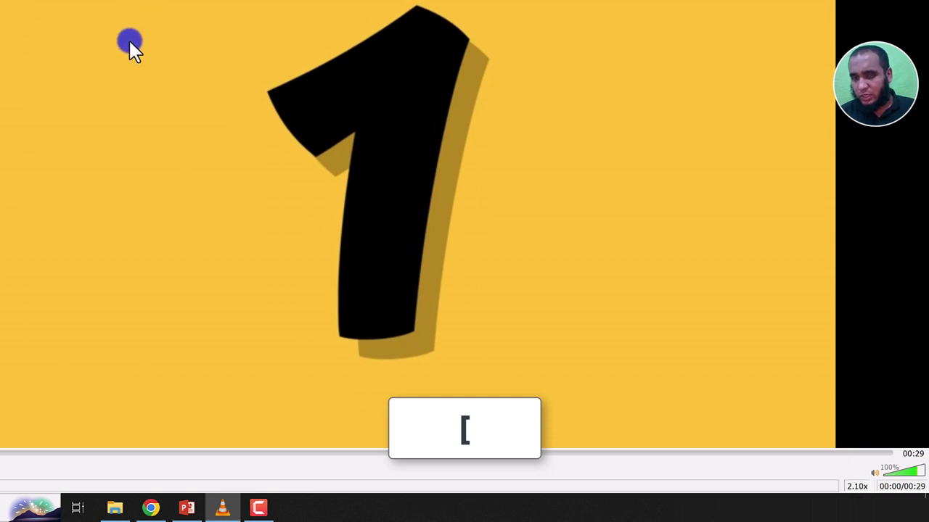
key(bracketleft)
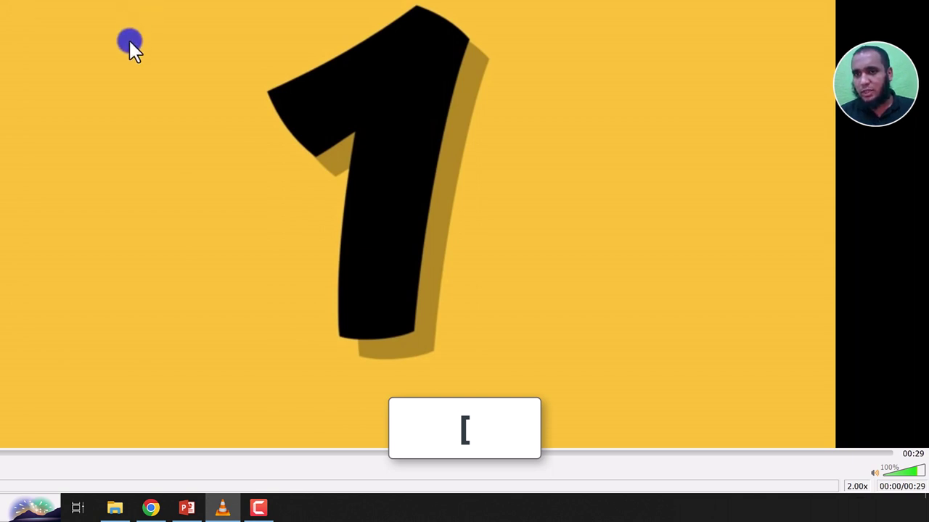
key(bracketleft)
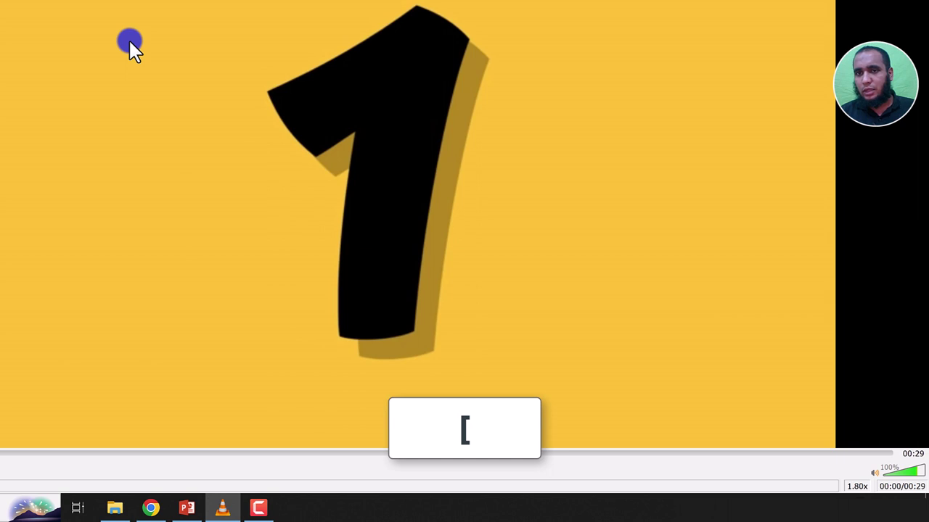
- Lower the demo video's playback speed in small increments to 1.00x and resume playback
key(bracketleft)
key(bracketleft)
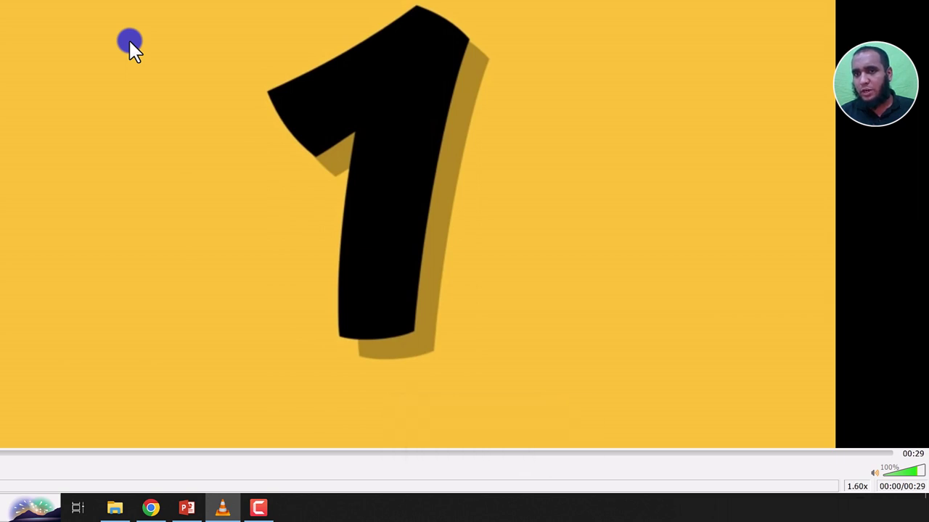
key(bracketleft)
key(bracketleft)
key(bracketleft)
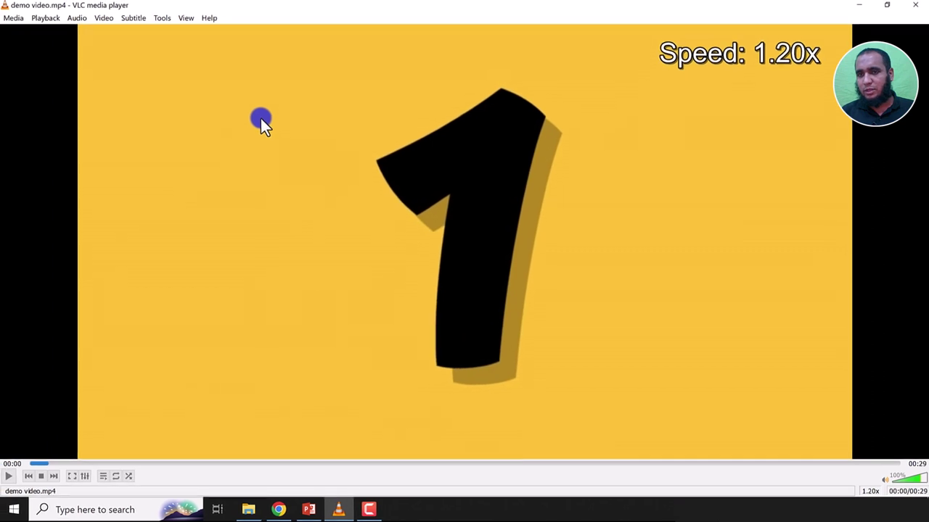
key(bracketleft)
key(bracketleft)
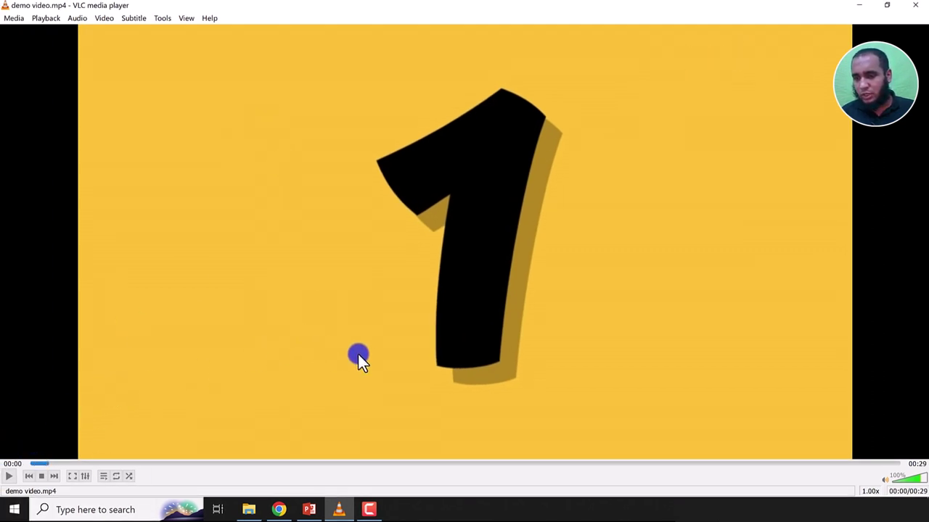
key(space)
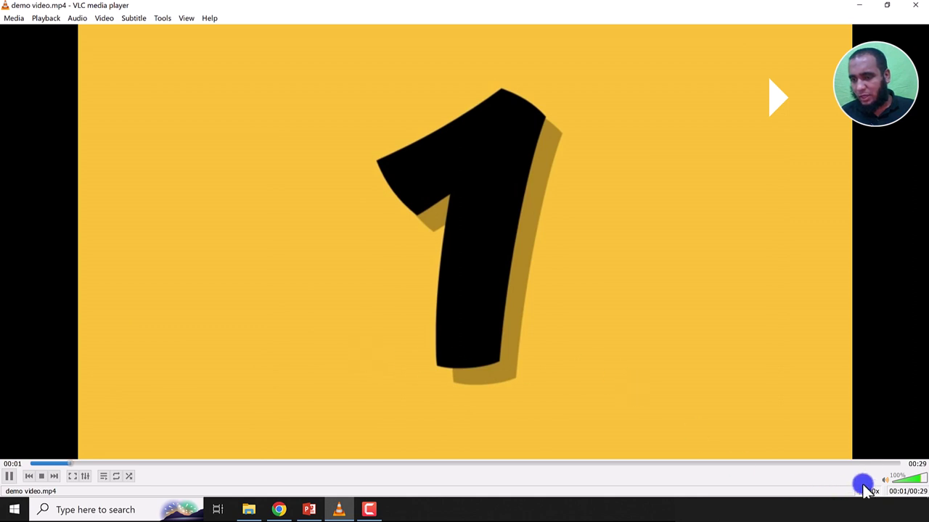
- Switch the time display to remaining time and raise the playback speed in small increments to 3.00x
click(916, 464)
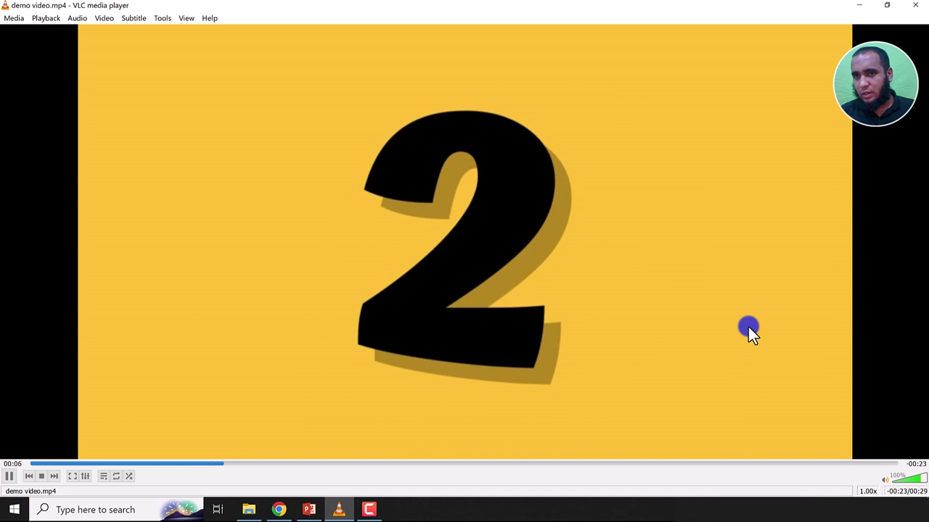
key(bracketright)
key(bracketright)
key(bracketright)
key(bracketright)
key(bracketright)
key(bracketright)
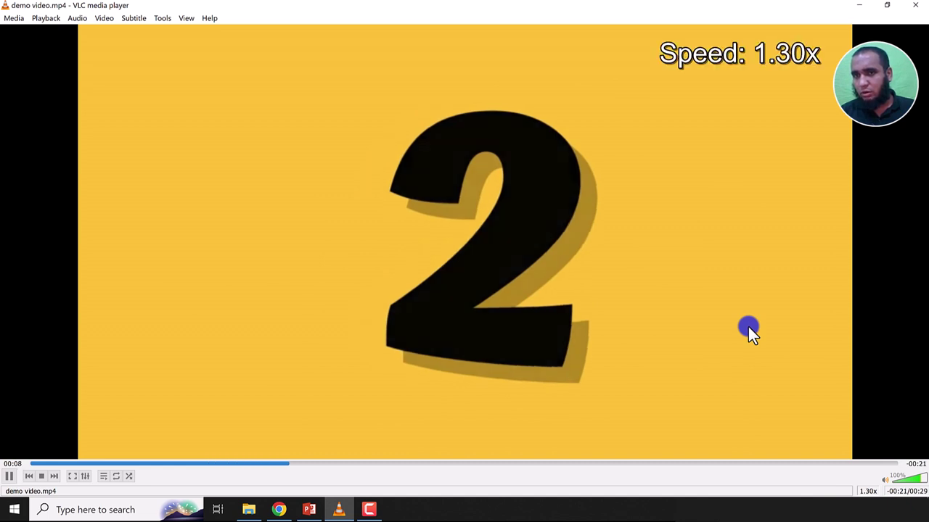
key(bracketright)
key(bracketright)
key(bracketright)
key(bracketright)
key(bracketright)
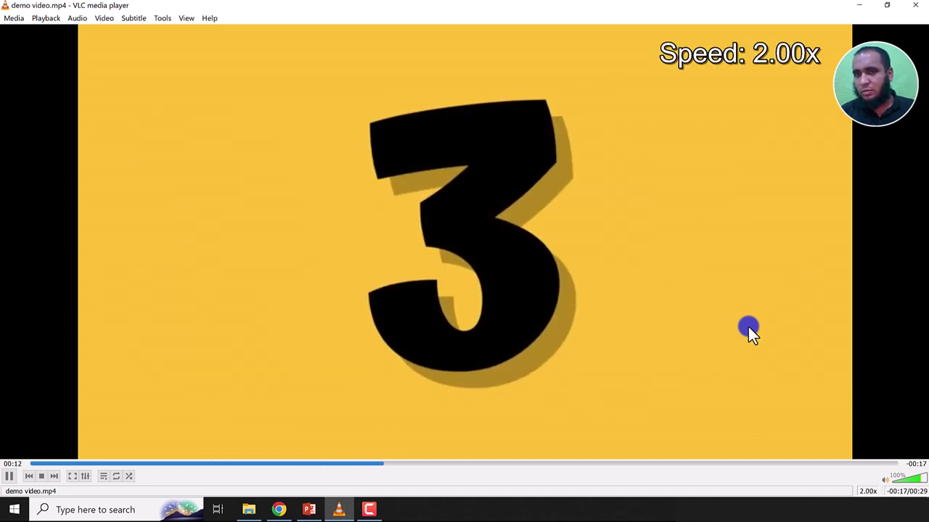
key(bracketright)
key(bracketright)
key(bracketright)
key(bracketright)
key(bracketright)
key(bracketright)
key(bracketright)
key(bracketright)
key(bracketright)
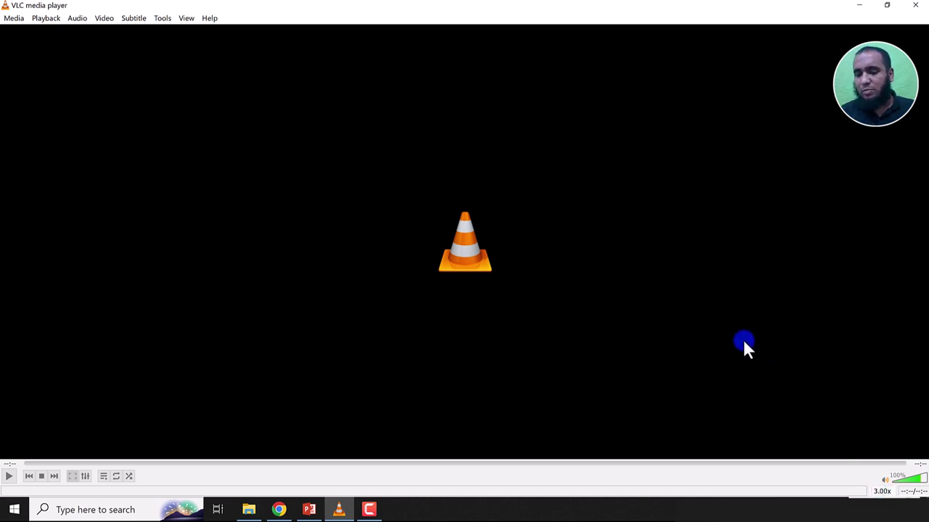
- Replay the demo video and reset its playback speed to normal
key(equal)
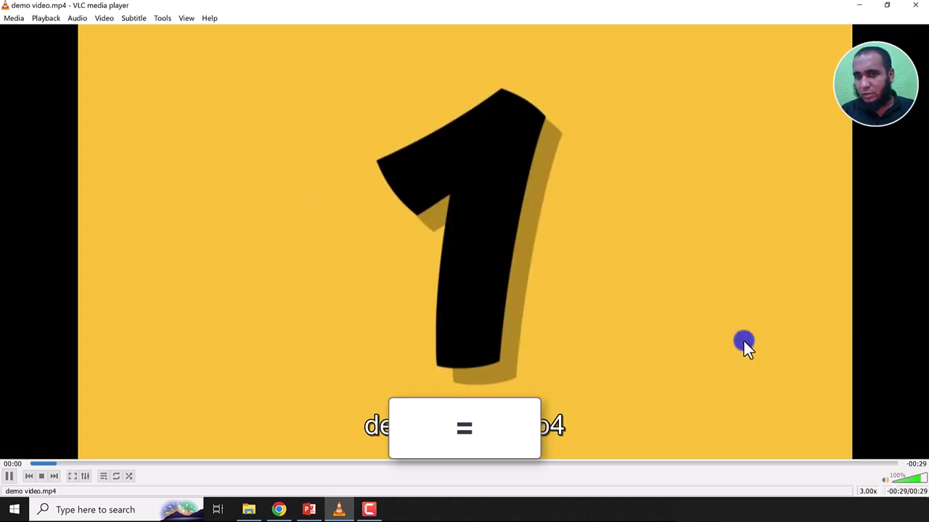
key(equal)
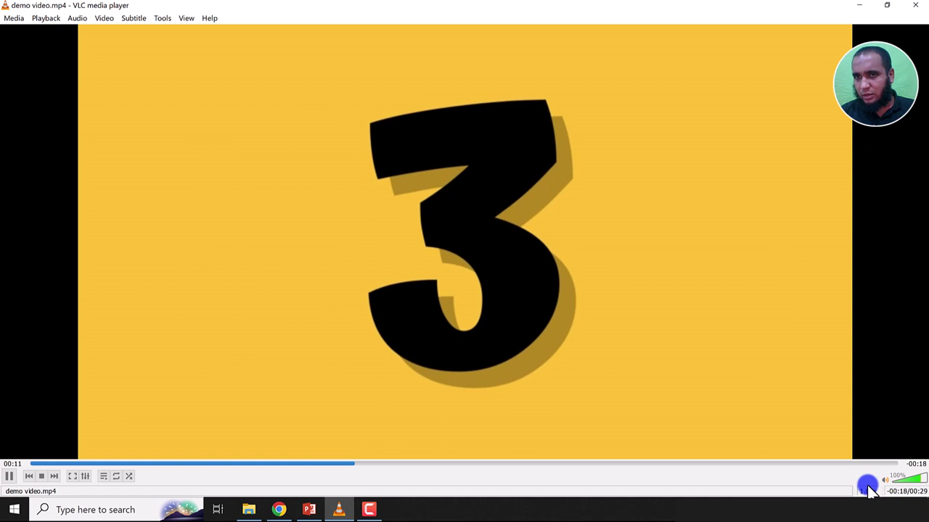
- Try raising the playback speed through the status bar's speed indicator, and bring it back to 1.00x
scroll(869, 491, up, 5)
scroll(869, 492, up, 8)
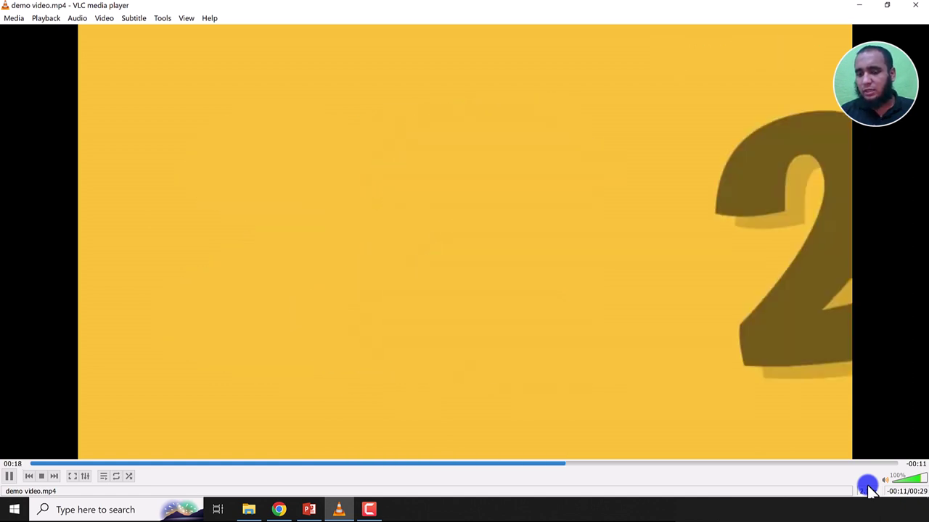
scroll(870, 492, down, 13)
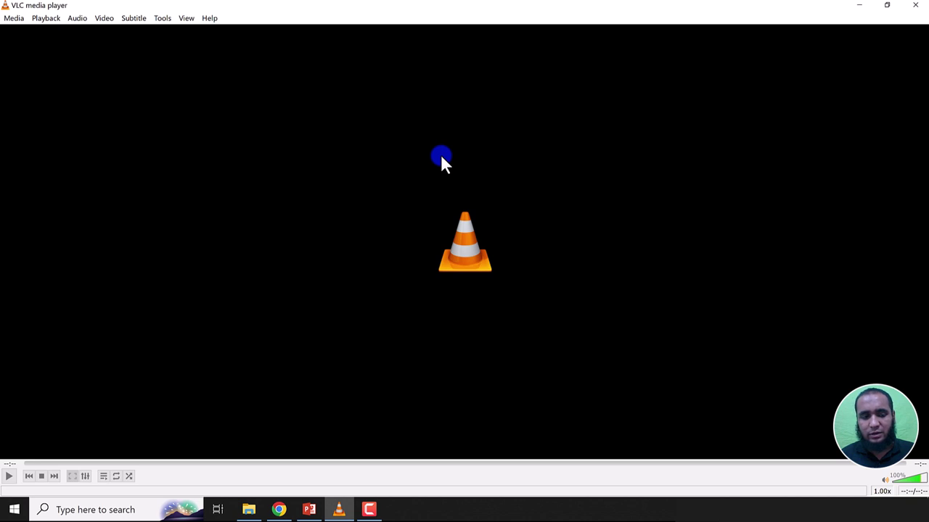
- Switch to PowerPoint and strike through the "Video playback speed control" point
click(310, 507)
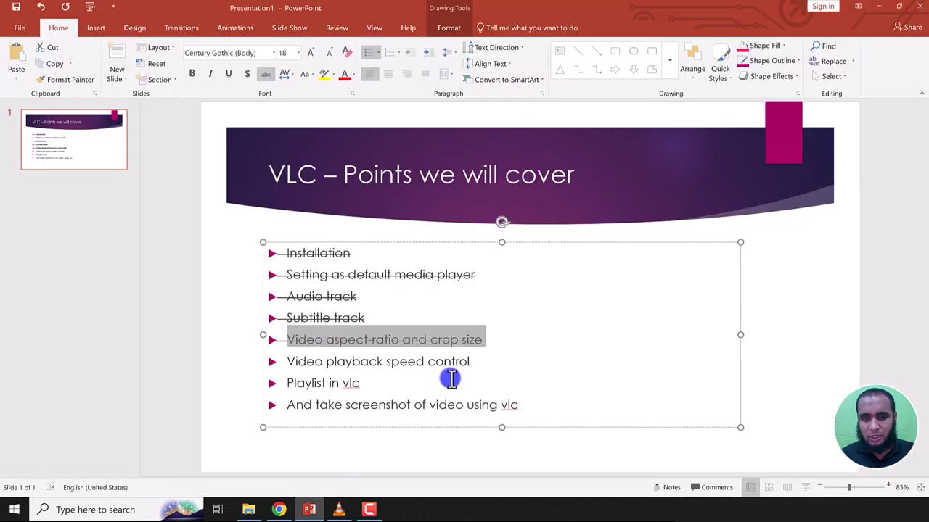
drag(479, 362, 286, 360)
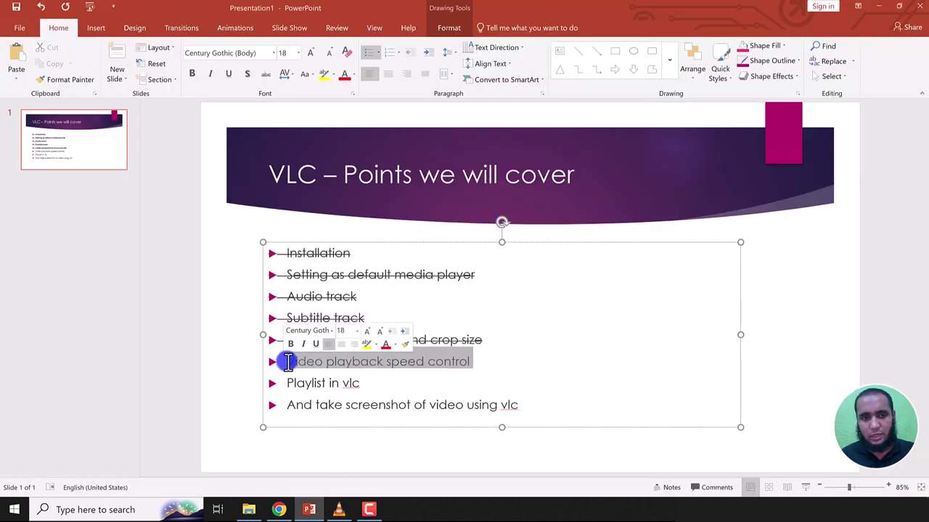
click(264, 74)
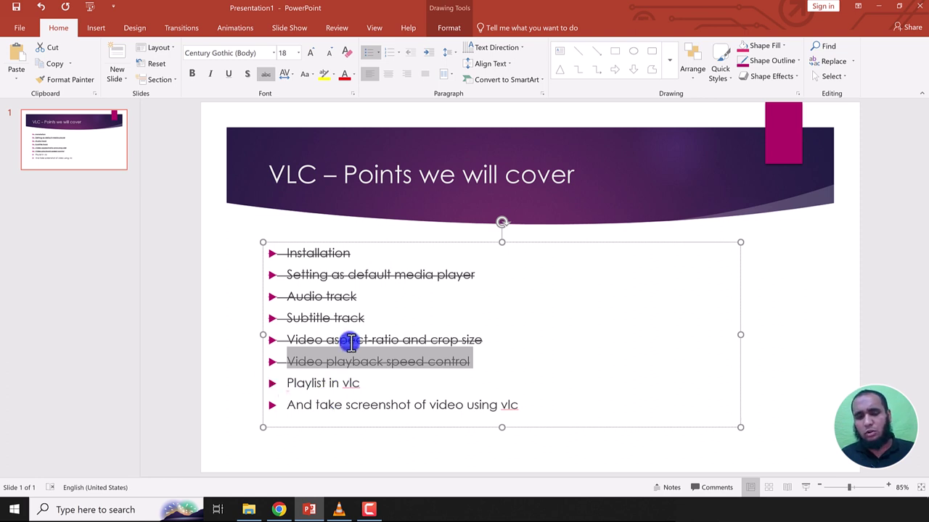
- Check the VLC window, return to PowerPoint and highlight the "Playlist in vlc" point
click(338, 510)
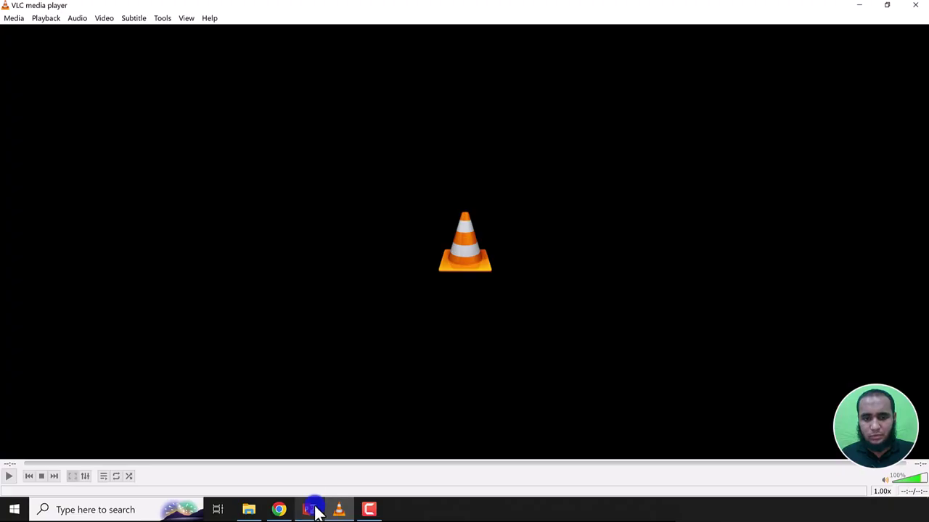
click(312, 510)
click(363, 388)
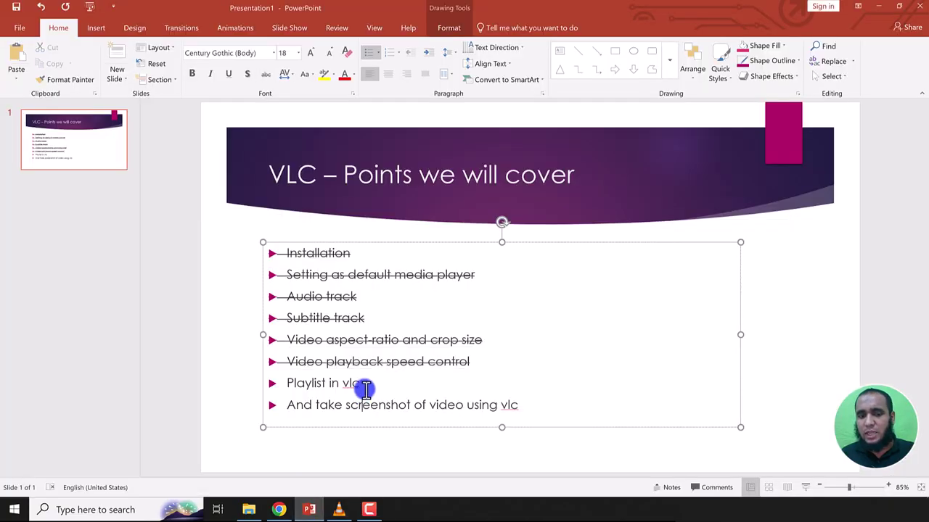
drag(367, 380, 287, 382)
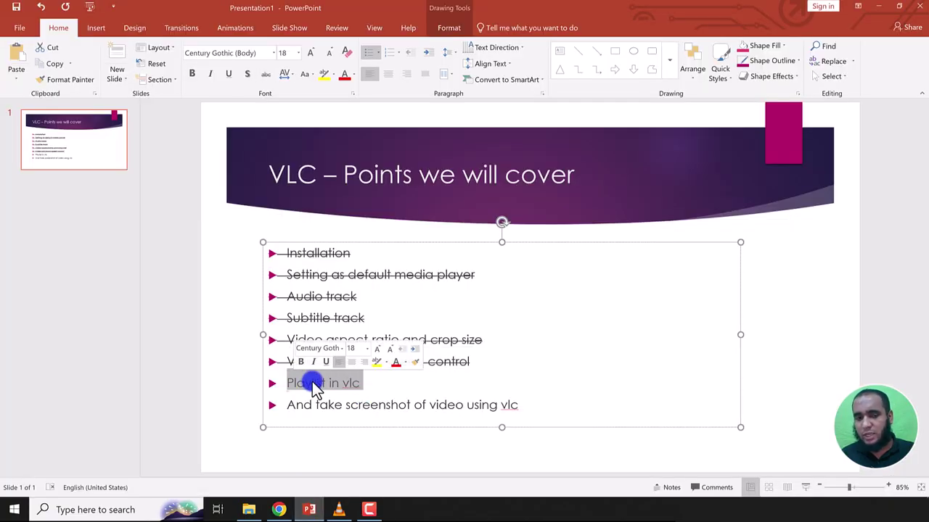
- Switch to File Explorer and create a folder named c1 in Downloads
click(344, 511)
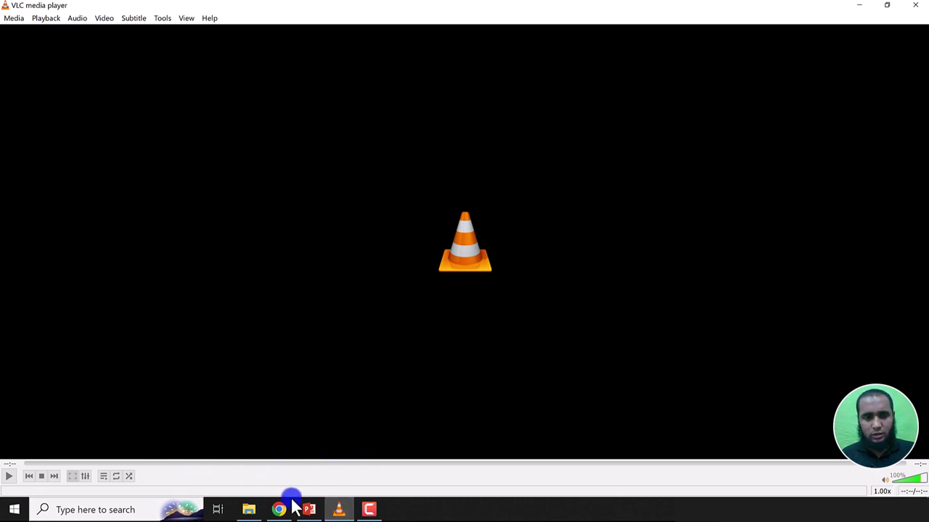
click(249, 509)
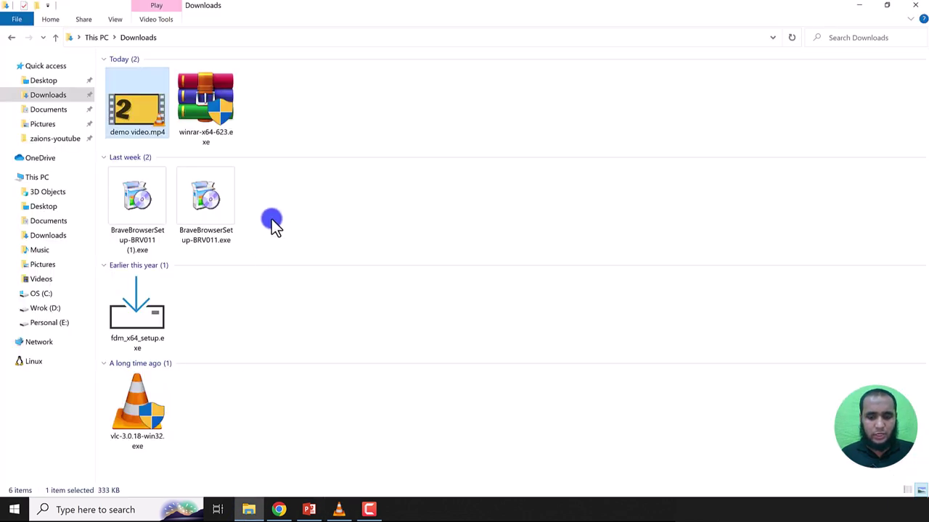
key(ctrl+shift+n)
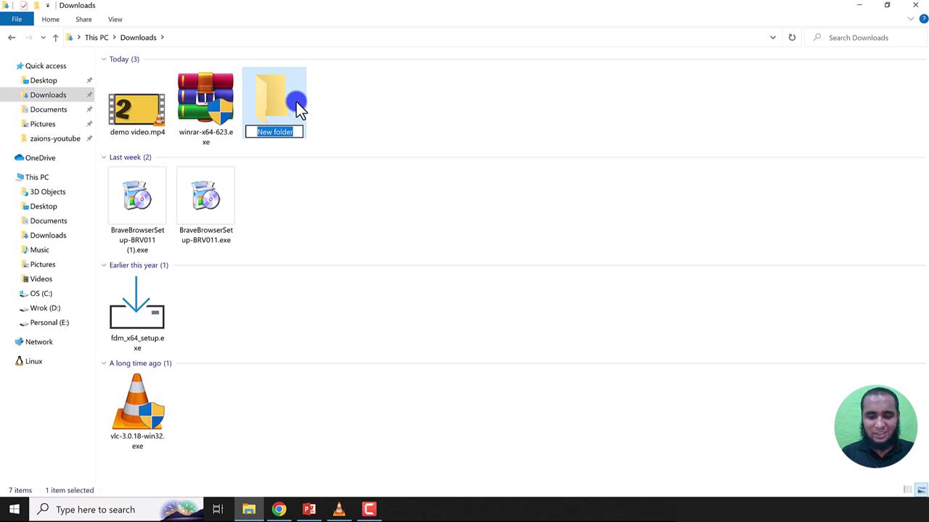
text(c1)
key(Return)
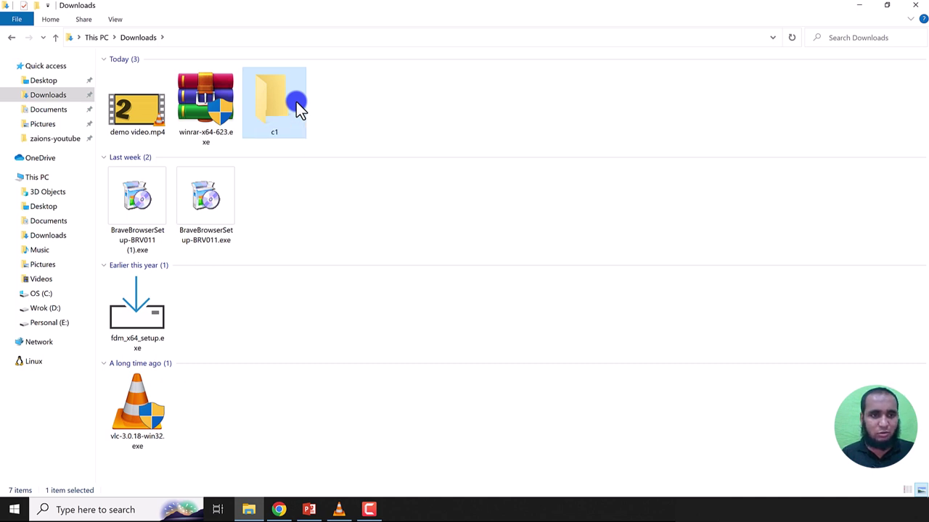
- Copy demo video.mp4 from Downloads into the c1 folder twice
click(116, 109)
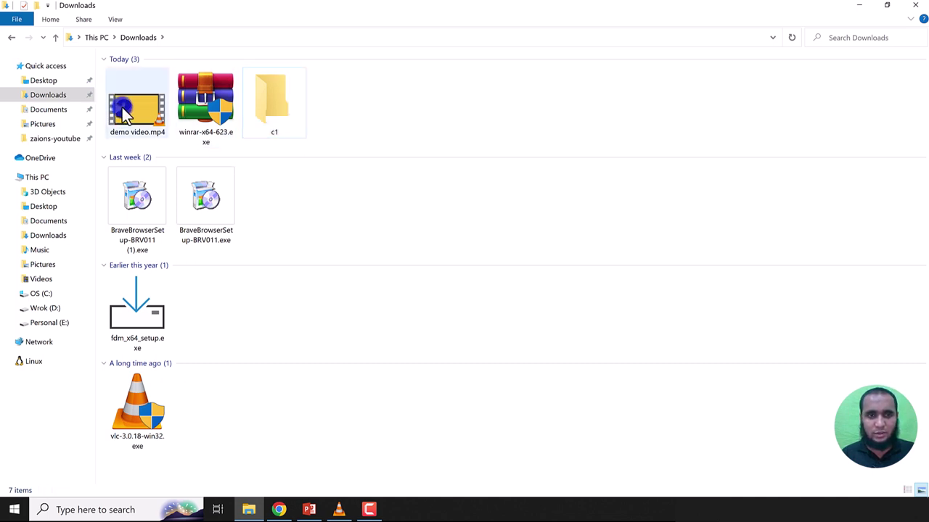
double_click(291, 108)
key(ctrl+v)
key(ctrl+v)
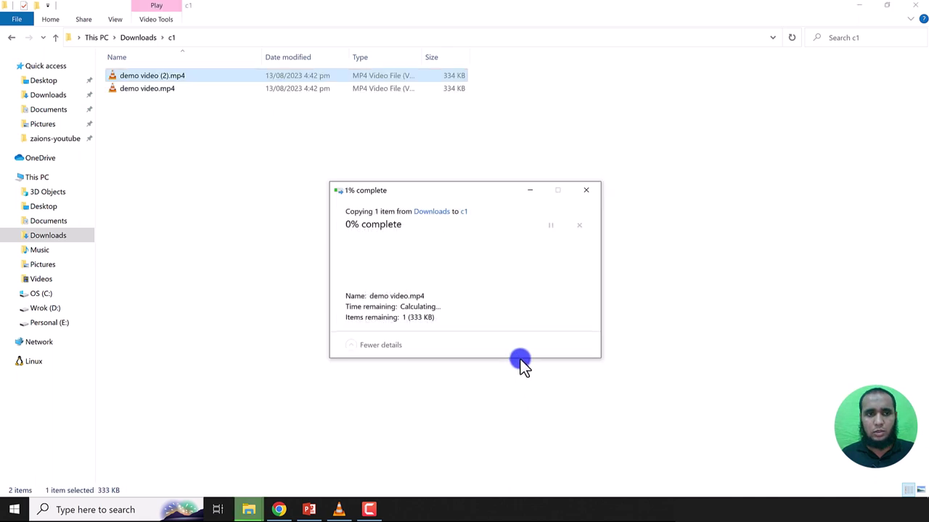
click(194, 119)
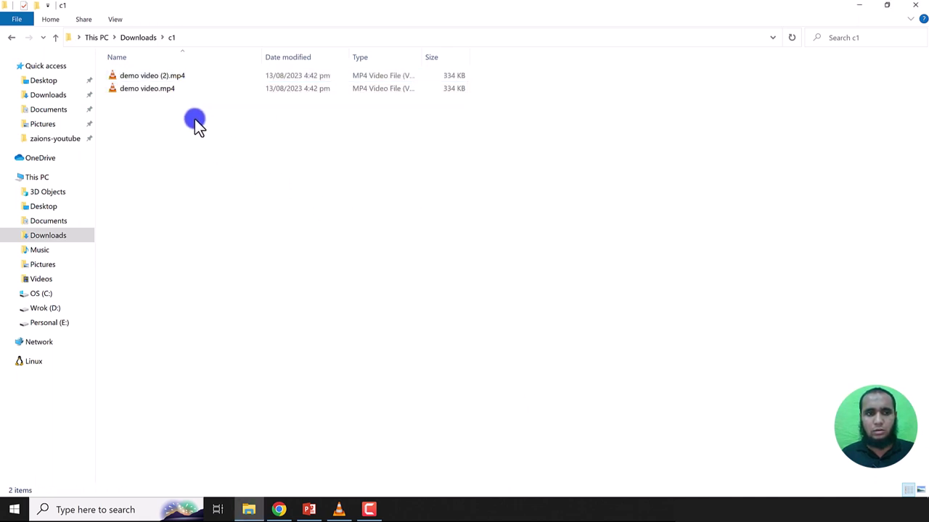
- Duplicate all the videos in the c1 folder two times over to get eight files, and select them all
key(ctrl+a)
key(Return)
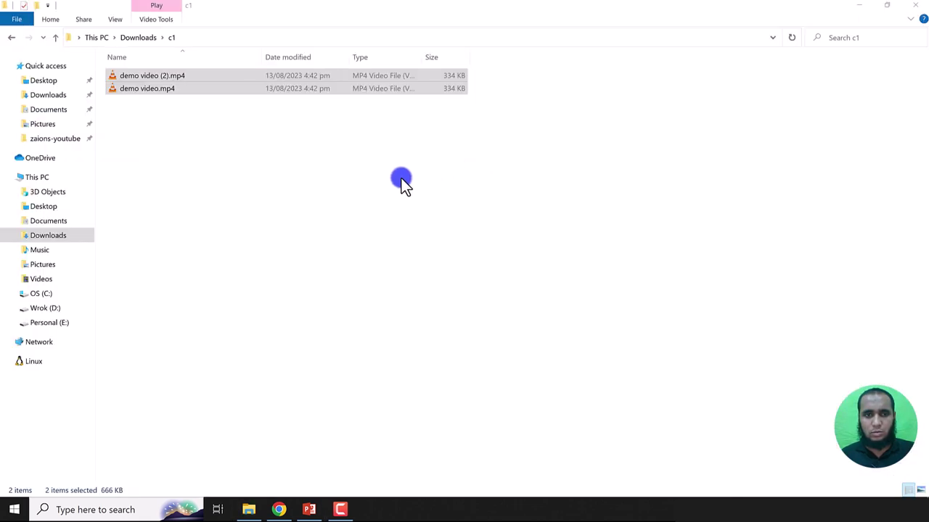
click(351, 185)
right_click(308, 125)
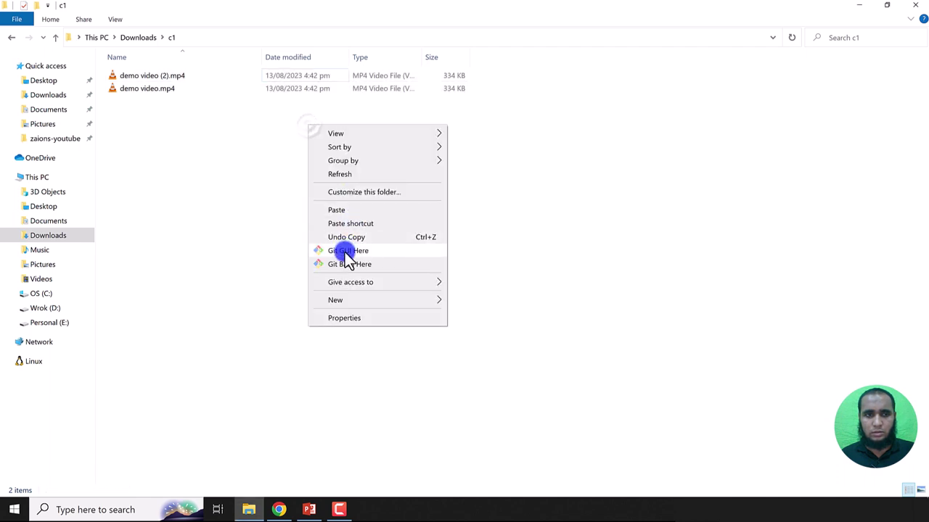
click(346, 212)
key(ctrl+a)
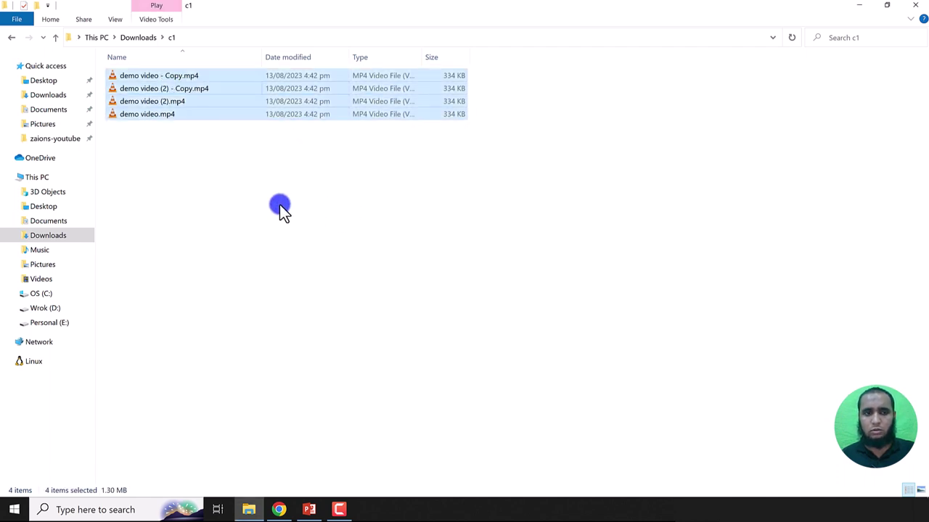
key(ctrl+v)
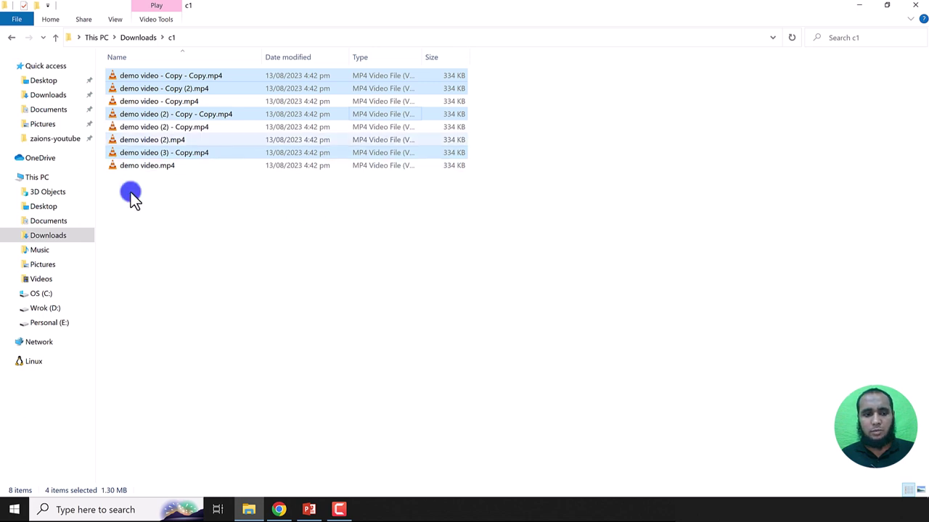
click(286, 185)
key(ctrl+a)
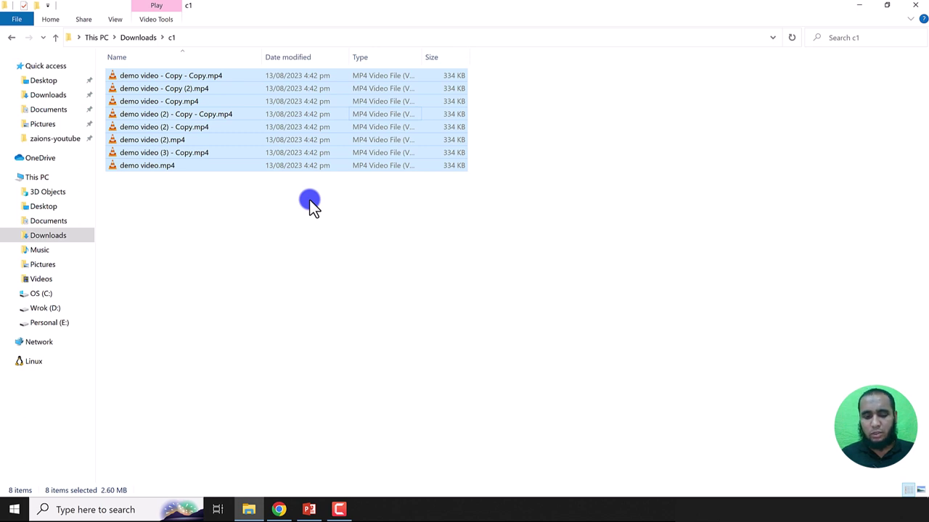
- Launch VLC from the Windows search and show its playlist view
key(super)
text(vlc)
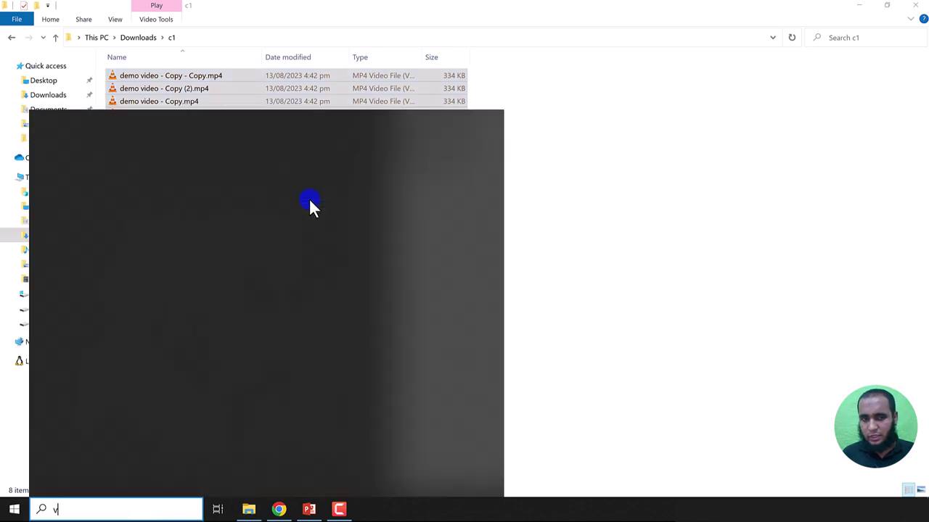
key(Return)
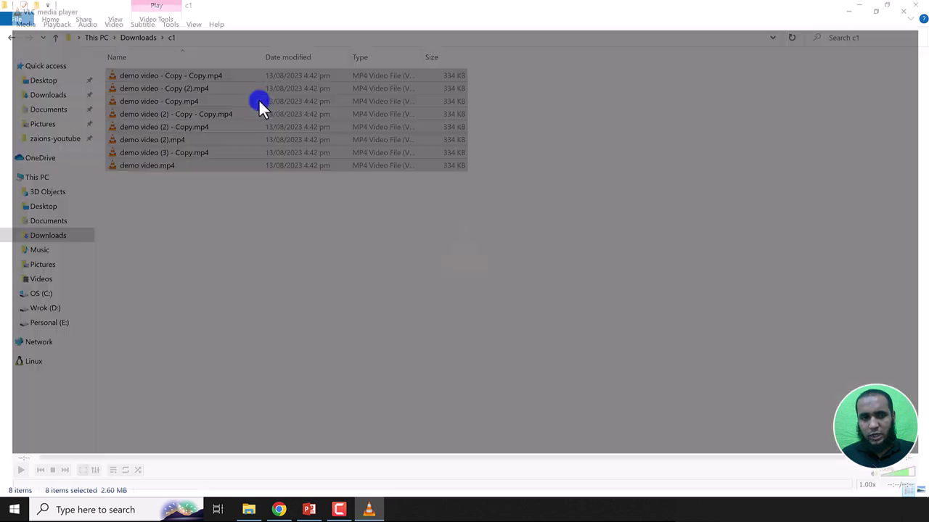
click(103, 476)
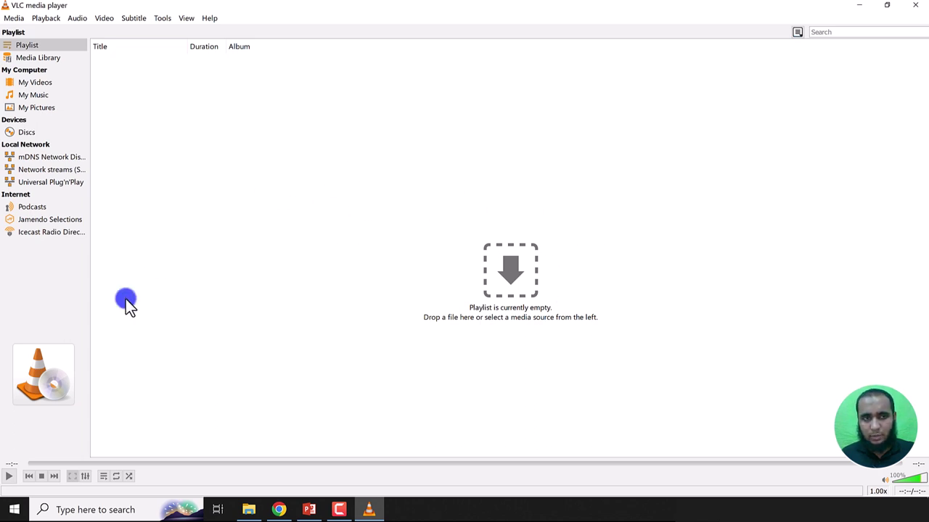
- Switch to the c1 folder in File Explorer to review its videos, and clear the file selection
key(alt+Tab)
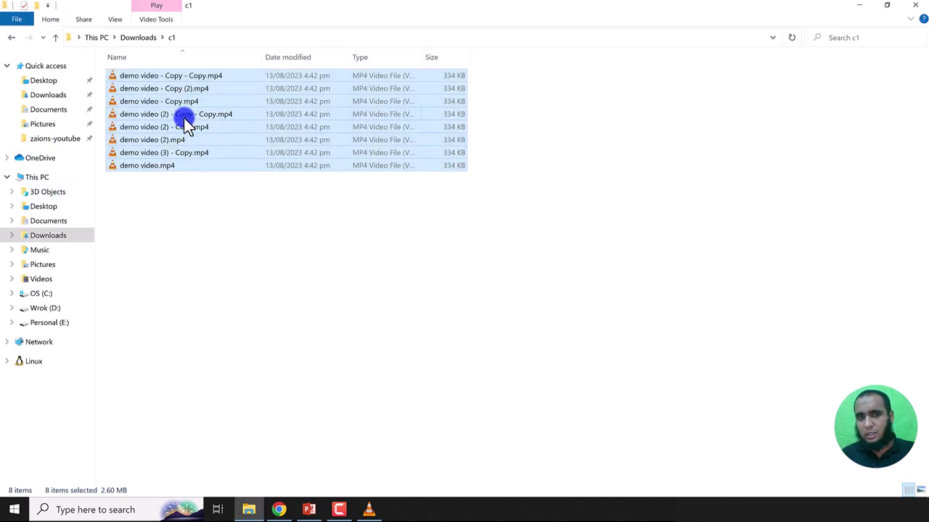
click(291, 263)
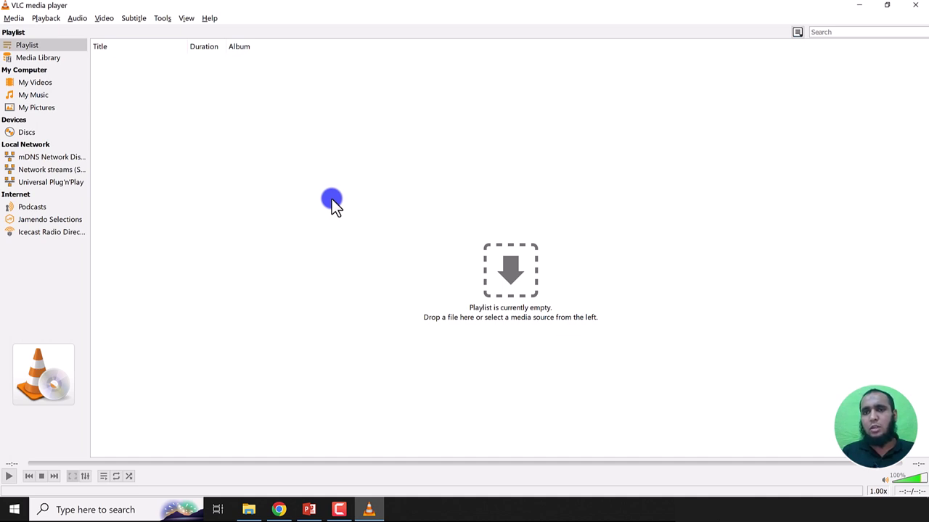
- Select all eight videos in the c1 folder and carry them over into VLC's empty playlist
key(alt)
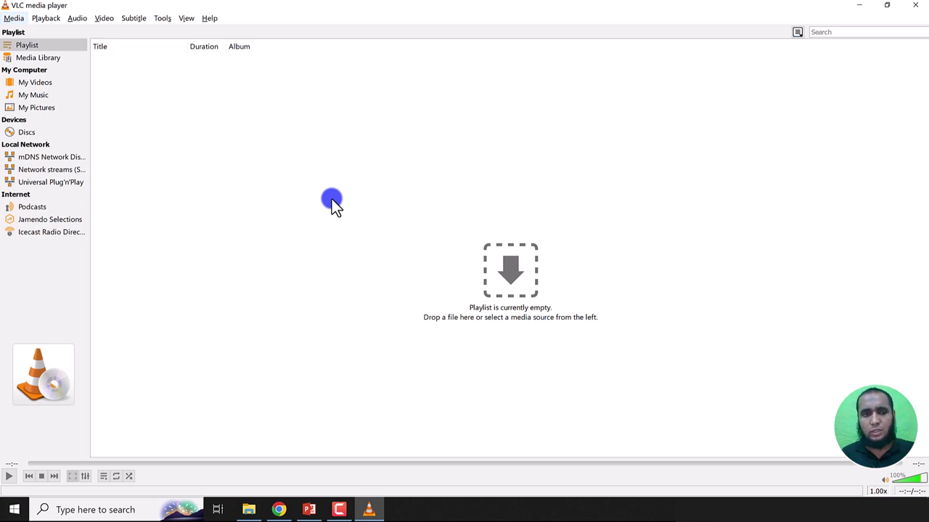
key(alt+Tab)
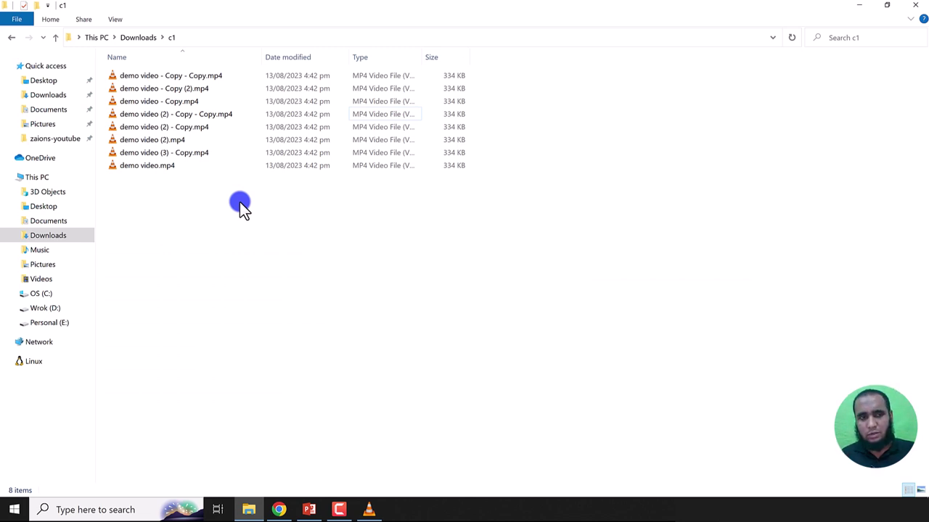
key(ctrl+a)
drag(195, 119, 226, 251)
key(alt+Tab)
key(alt+Tab)
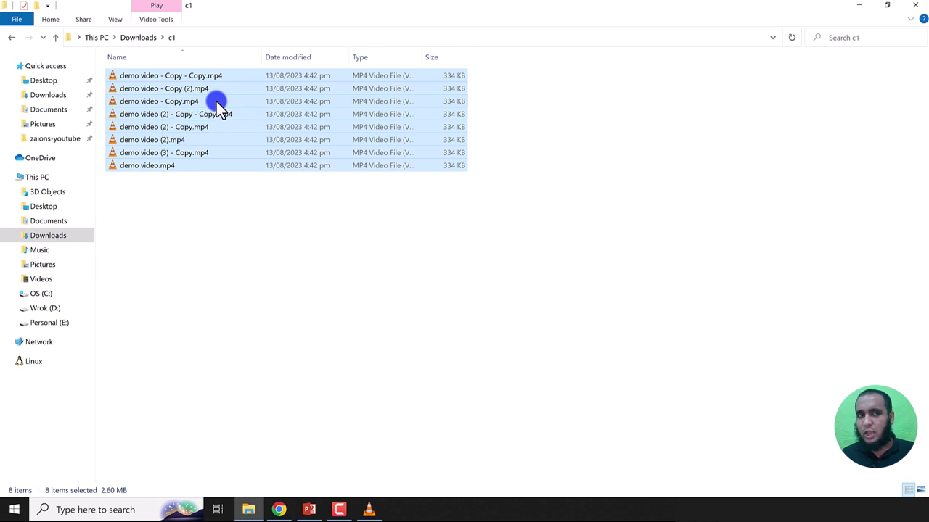
drag(216, 102, 276, 209)
key(alt+Tab)
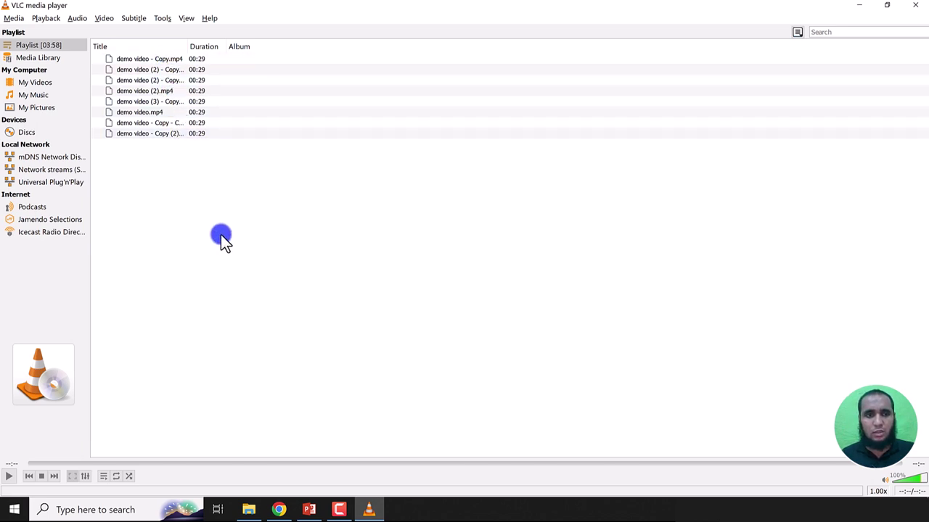
- Send the selected c1 videos to VLC with Add to VLC media player's Playlist, pause playback and show the playlist
key(alt+Tab)
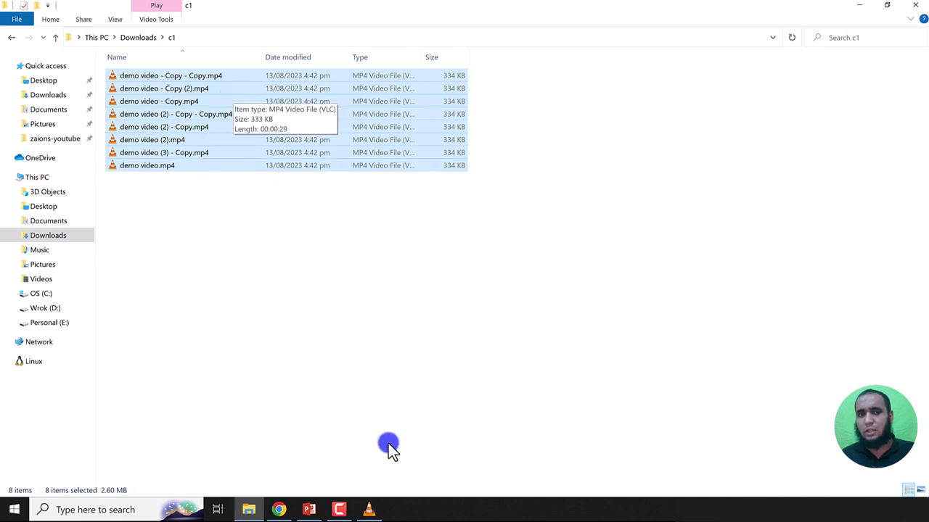
key(alt+Tab)
key(alt+Tab)
drag(220, 114, 221, 114)
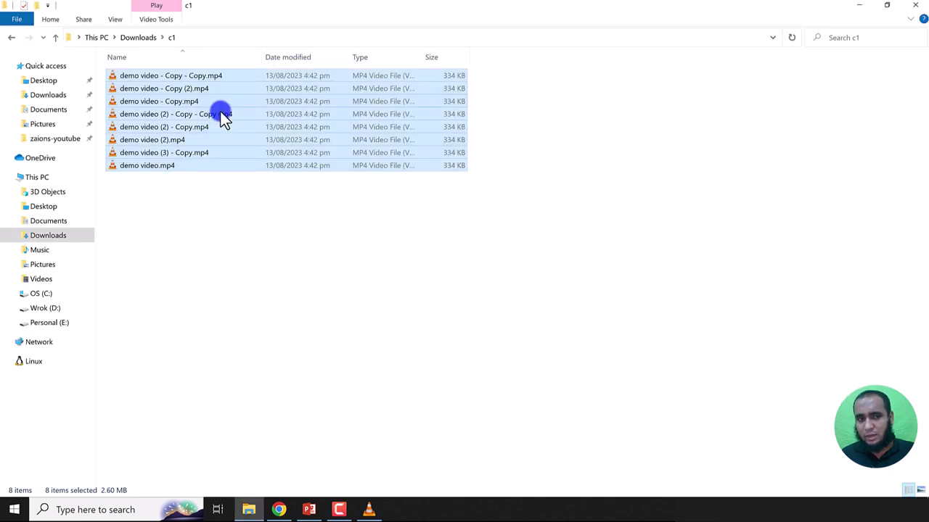
right_click(224, 106)
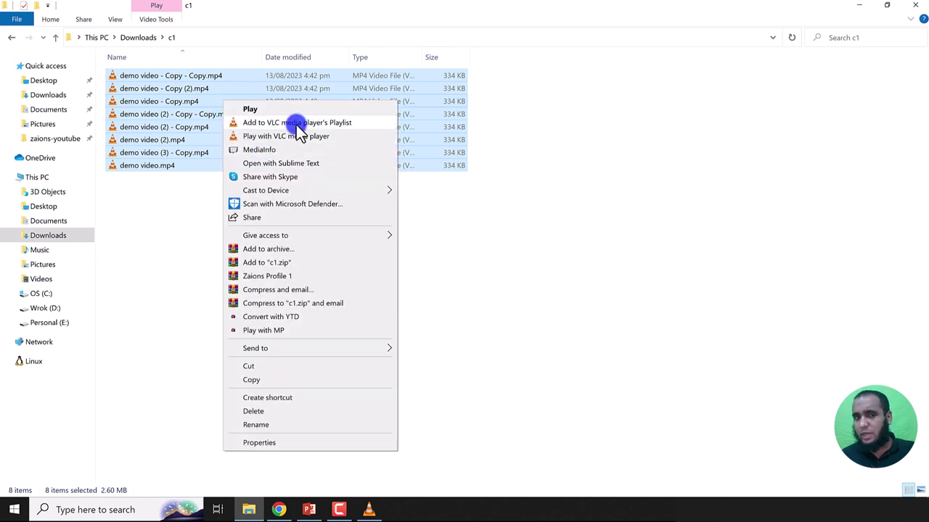
click(334, 125)
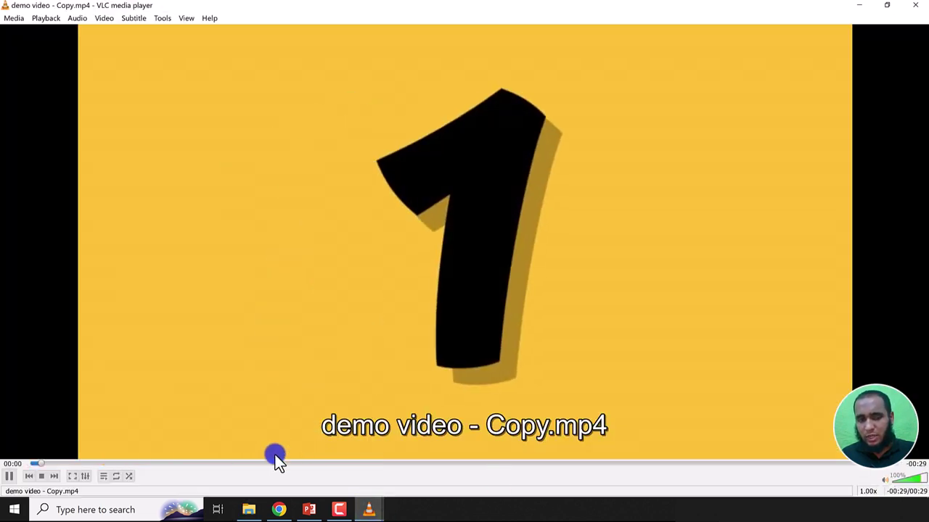
click(162, 360)
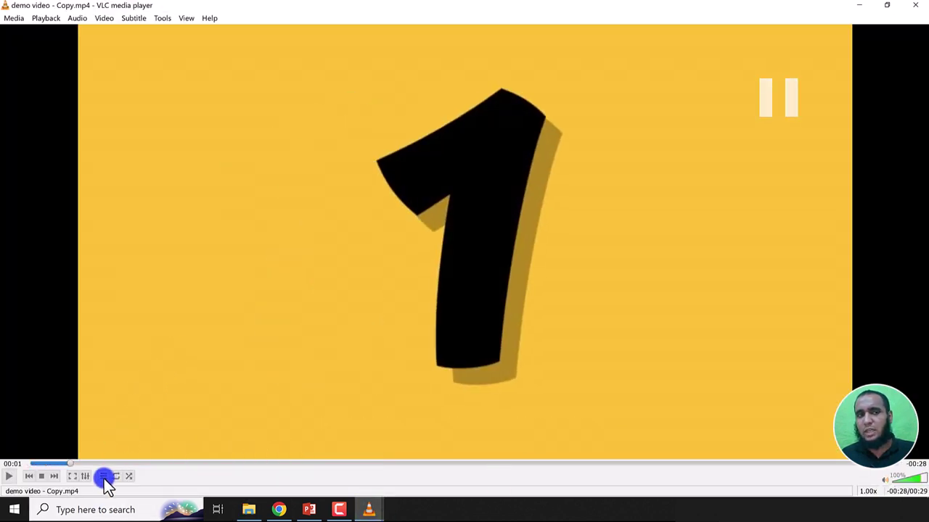
click(103, 476)
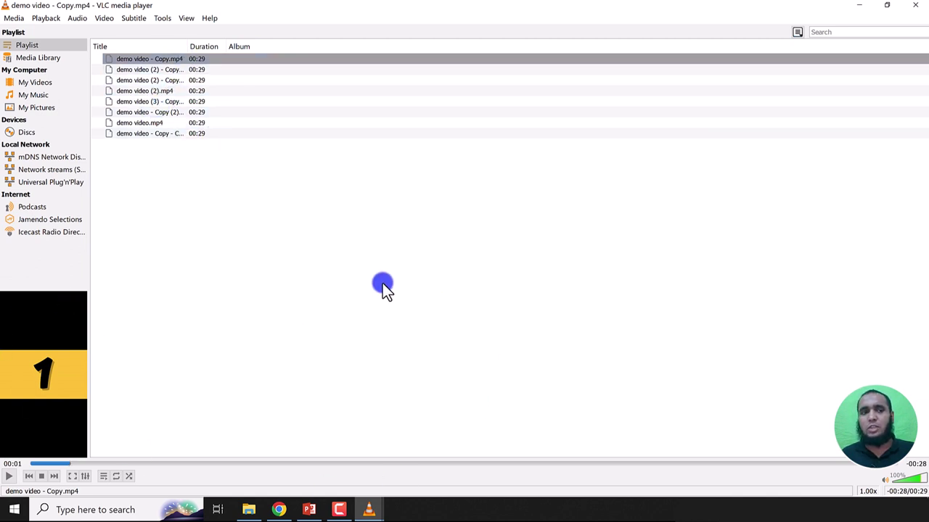
key(s)
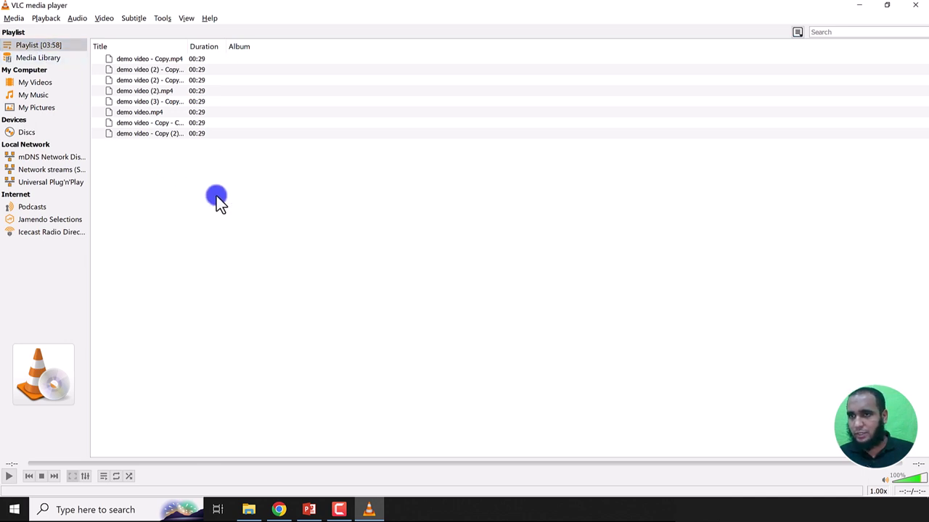
- Close VLC and relaunch it from the Windows search to start with an empty playlist
click(915, 5)
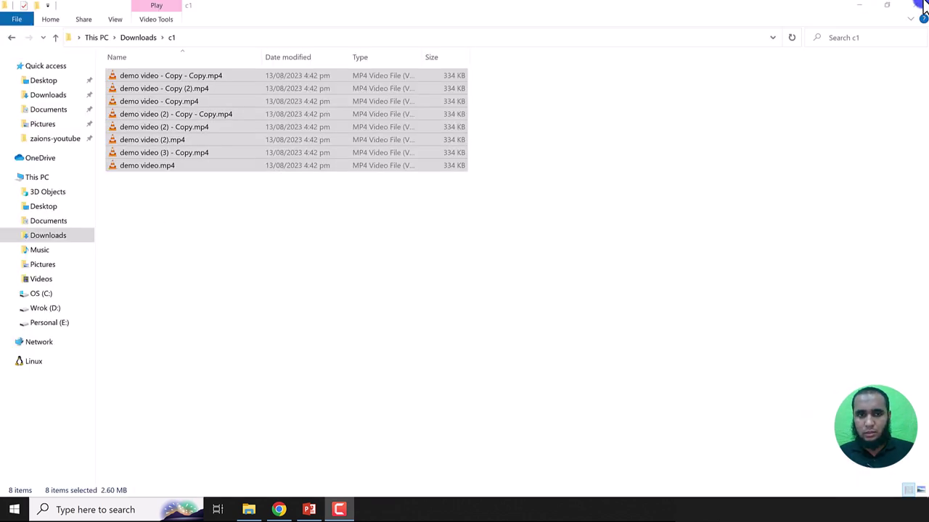
key(super)
text(VL)
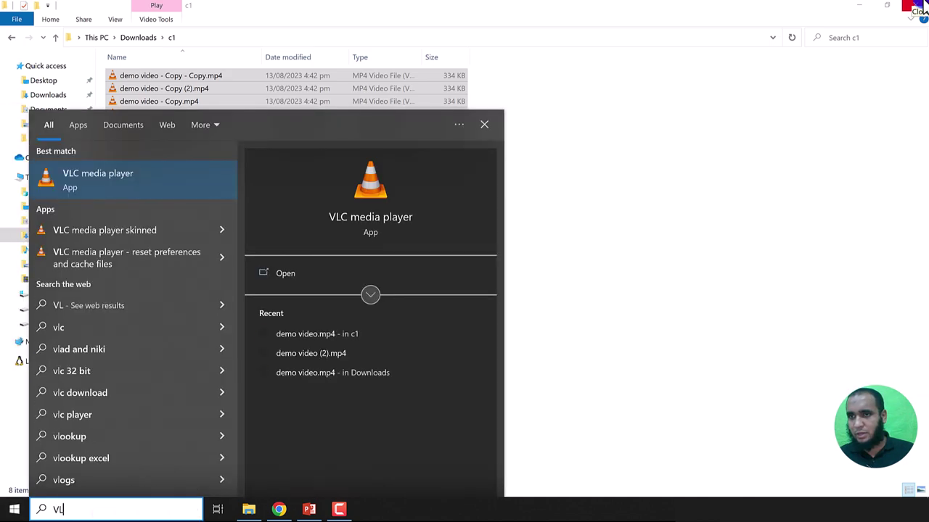
key(Escape)
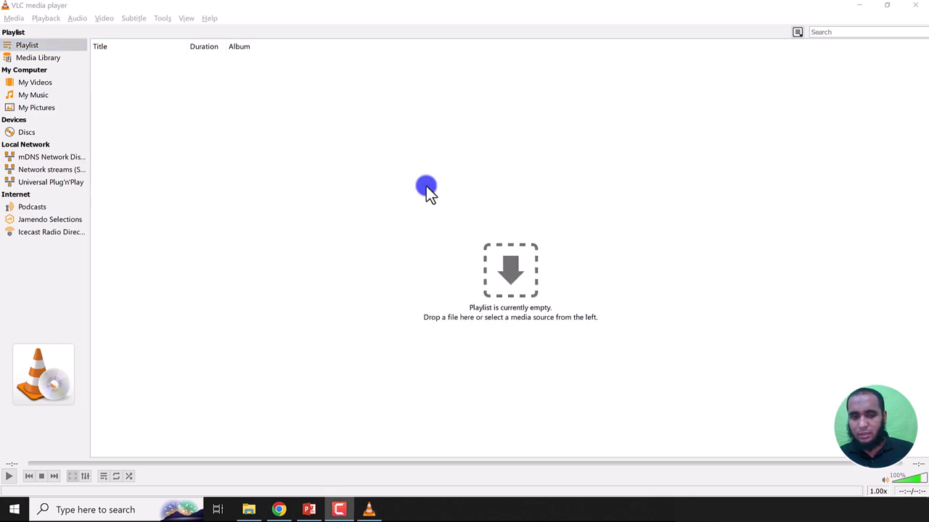
- Carry the eight selected videos from the c1 folder through the window switcher and drop them into VLC's empty playlist
click(249, 510)
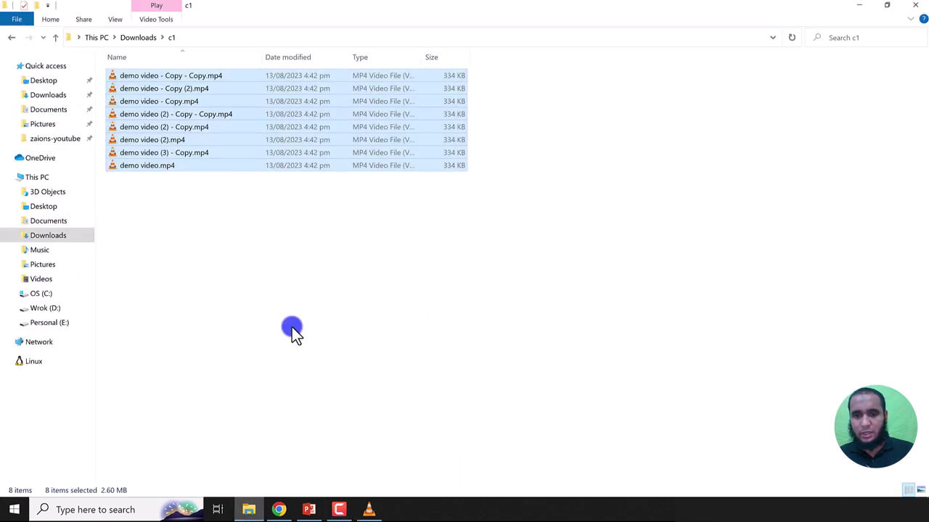
drag(199, 116, 136, 79)
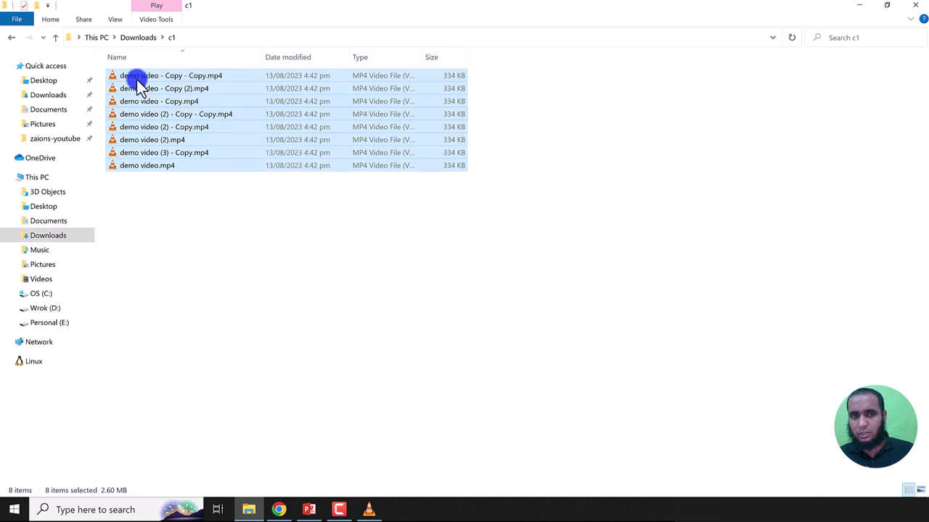
drag(171, 115, 401, 239)
key(alt+Tab)
key(alt+Tab)
key(alt+Tab)
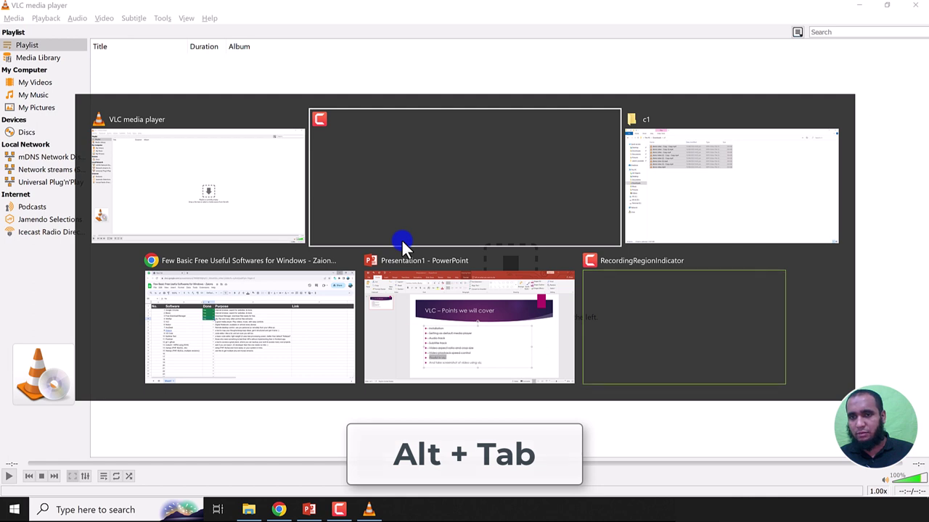
key(alt+Tab)
key(alt+Tab)
key(alt+Tab)
key(alt+Tab)
key(alt+Tab)
key(alt+Tab)
key(alt+Tab)
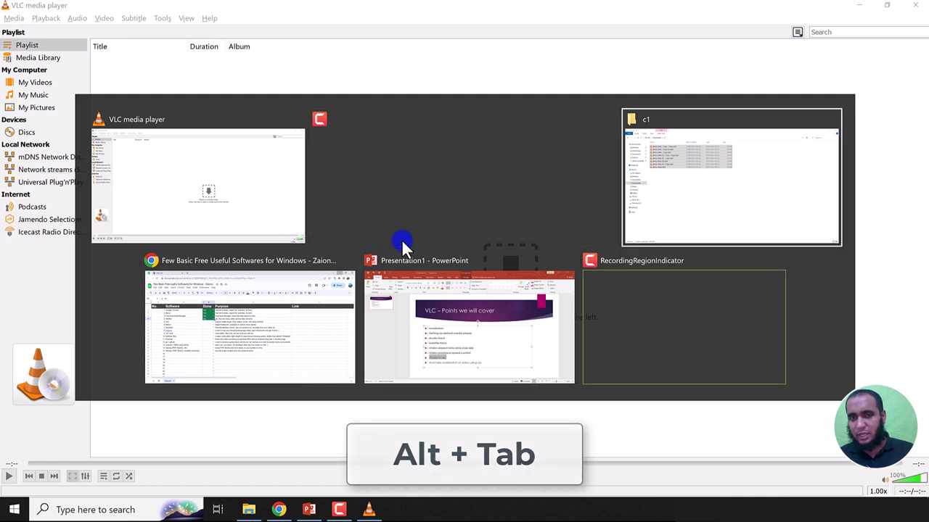
key(alt+Tab)
key(alt+Tab)
key(alt+Tab)
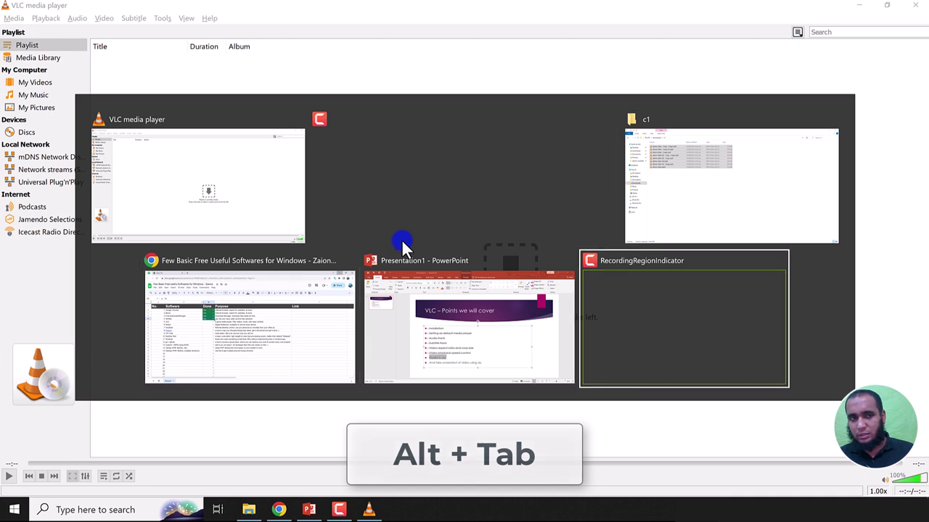
key(alt+Tab)
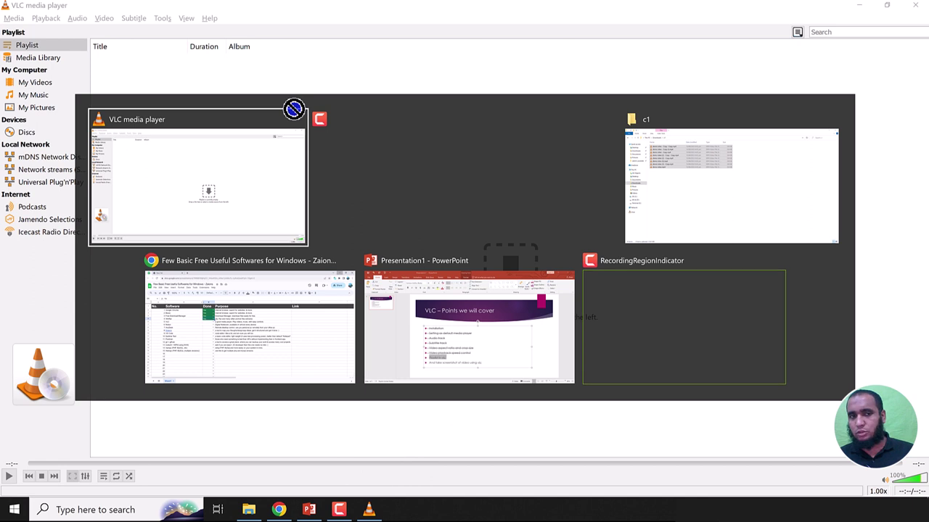
drag(293, 109, 287, 195)
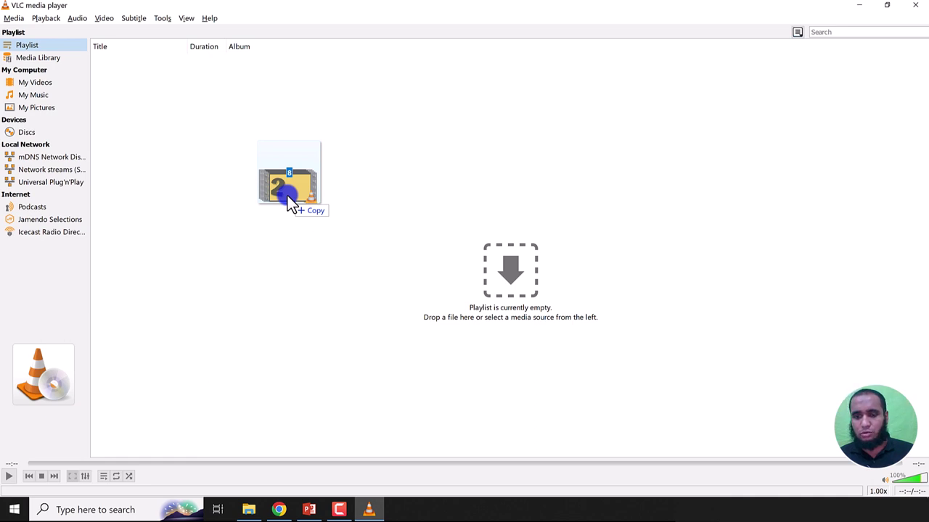
drag(288, 203, 273, 144)
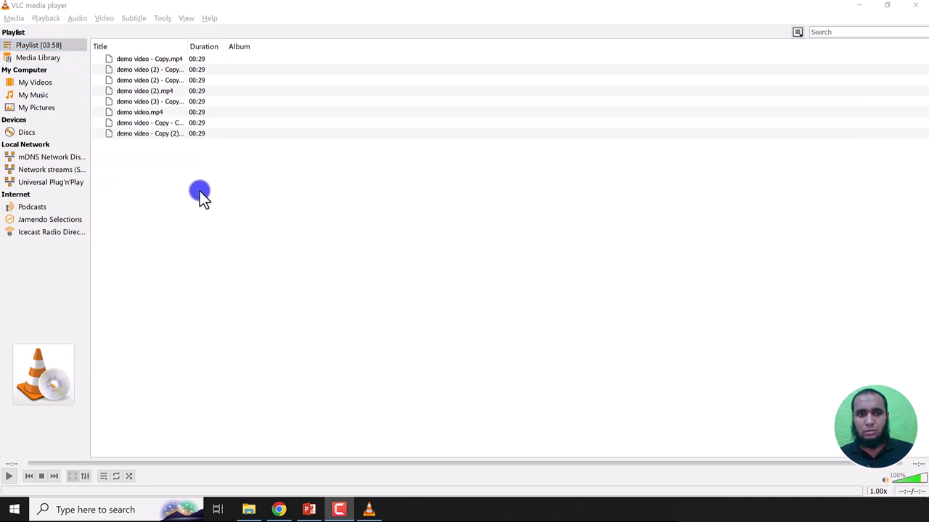
- Add the same eight c1 videos to VLC's playlist two more times, and return to the c1 folder
key(alt+Tab)
key(alt+Tab)
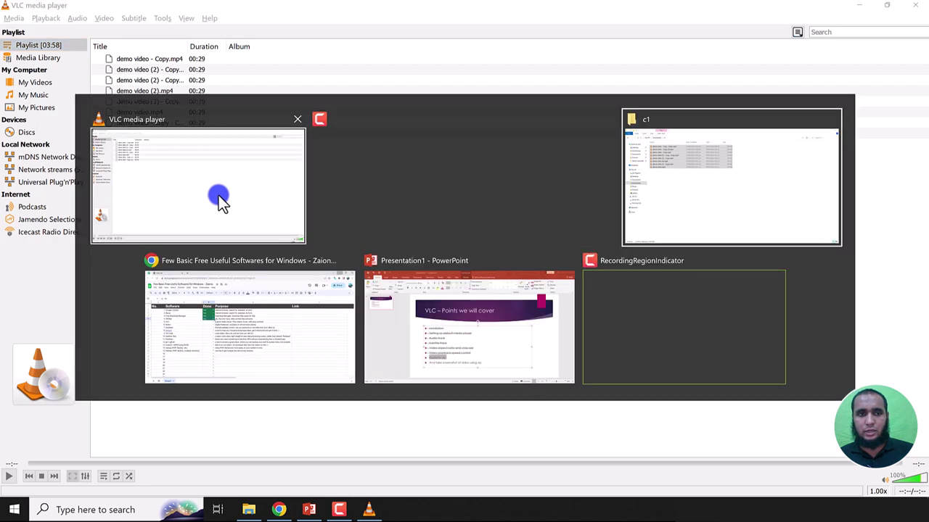
drag(218, 195, 206, 297)
key(alt+Tab)
key(alt+Tab)
key(alt+Tab)
key(alt+Tab)
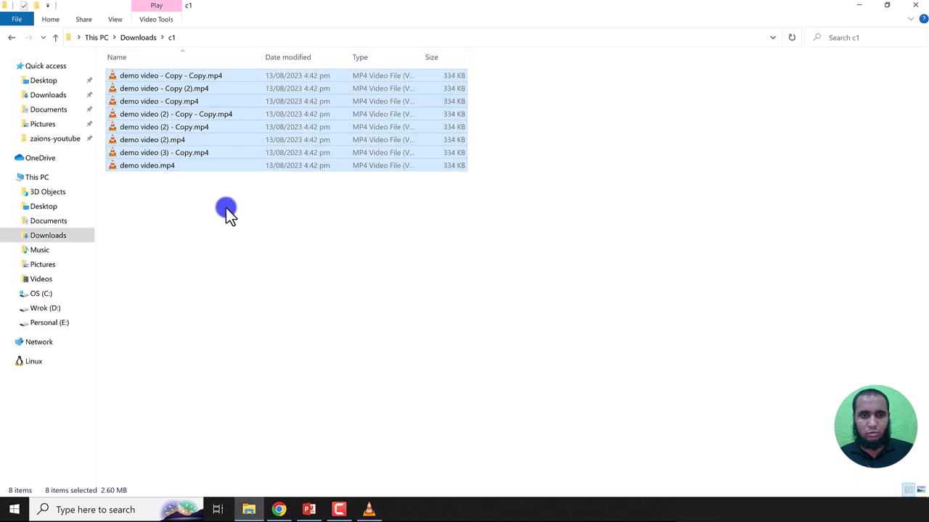
- Paste the copied videos into the c1 folder three times to get 32 files
key(ctrl+v)
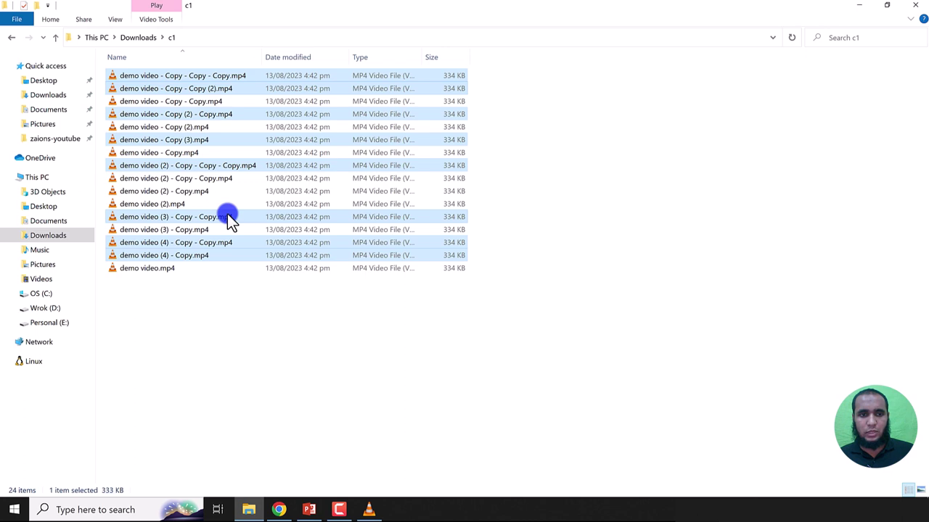
key(ctrl+v)
key(ctrl+v)
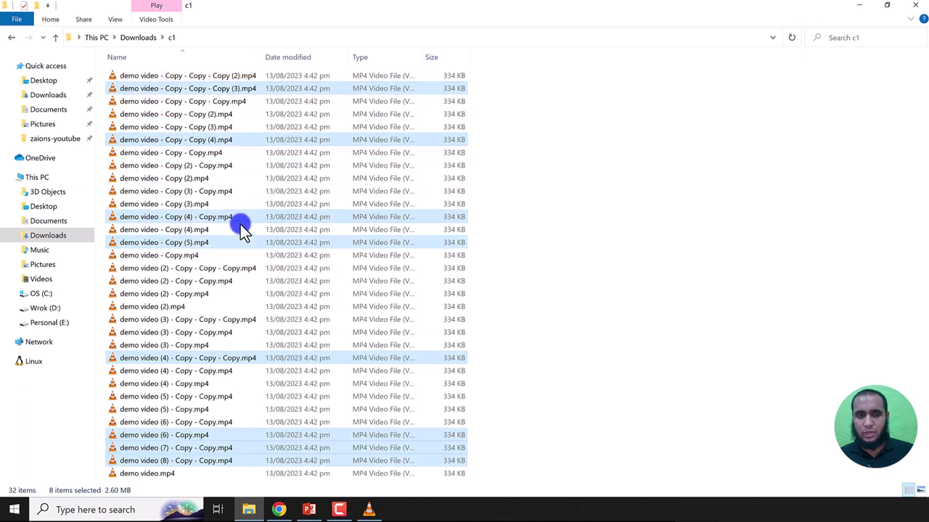
- Select all 32 videos in the c1 folder and add them to VLC's playlist
key(ctrl+a)
drag(201, 133, 338, 342)
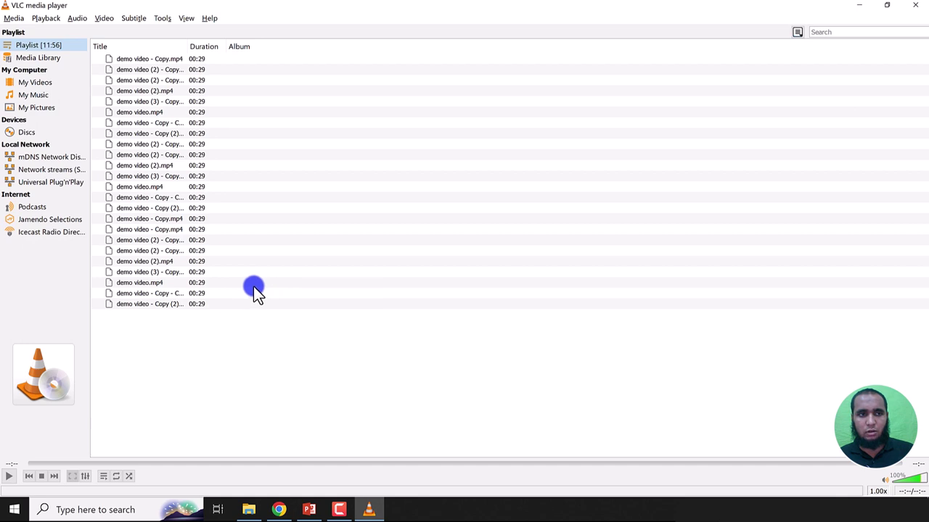
drag(253, 291, 205, 332)
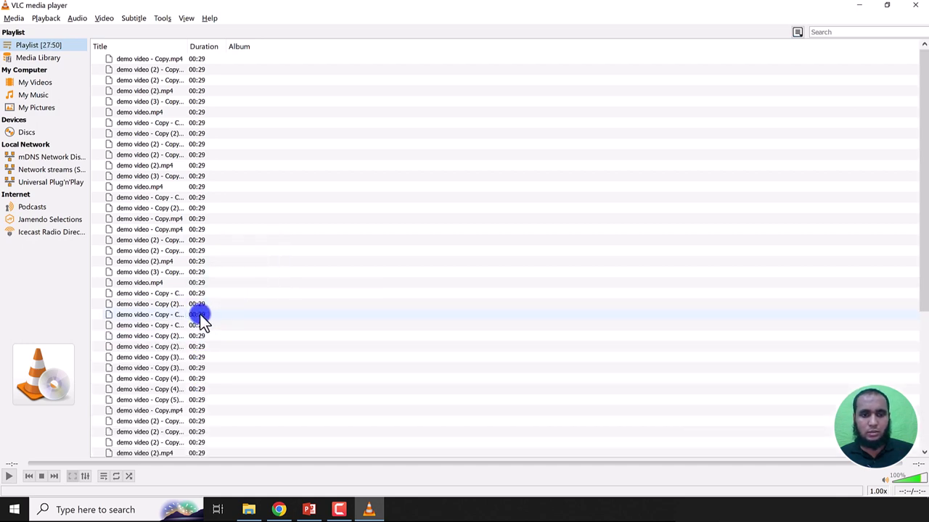
- Add the 32 selected c1 videos to VLC's playlist three more times
key(alt+Tab)
drag(203, 201, 254, 270)
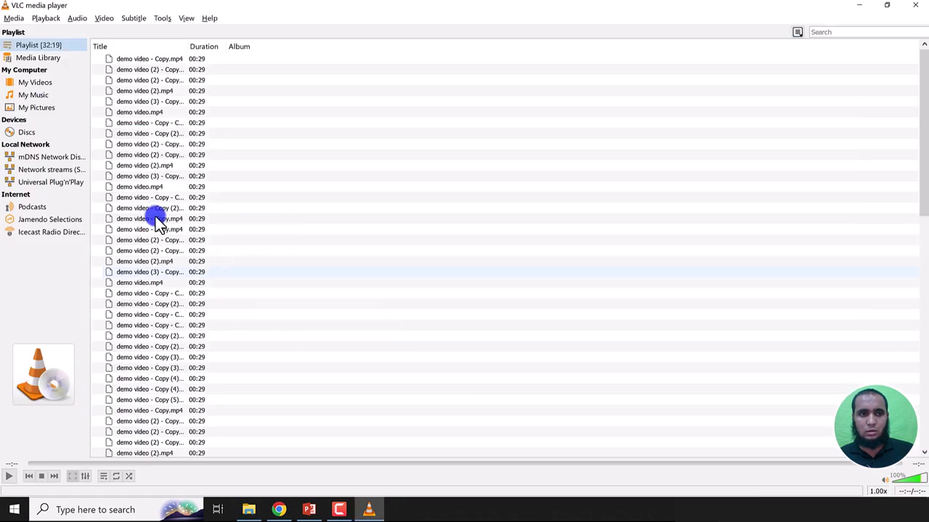
key(alt+Tab)
drag(174, 128, 211, 257)
key(alt+Tab)
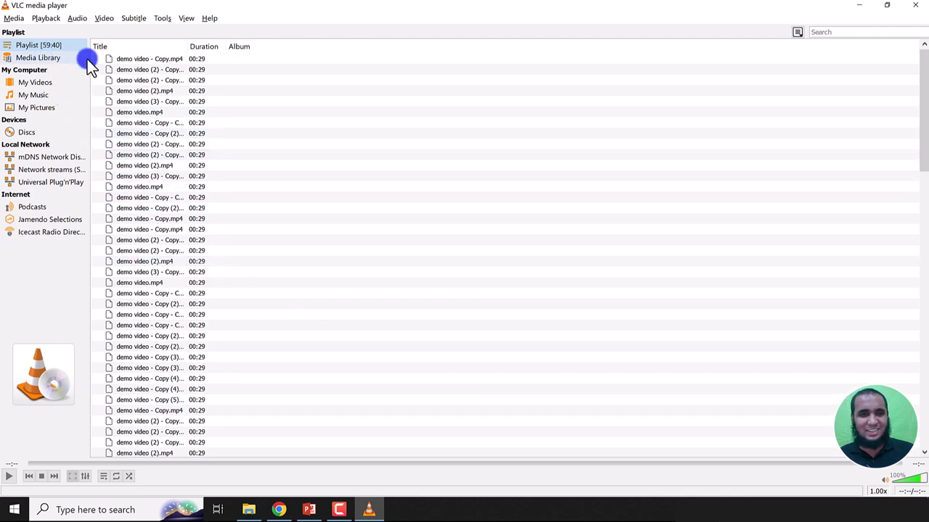
key(alt+Tab)
drag(191, 238, 270, 254)
key(alt+Tab)
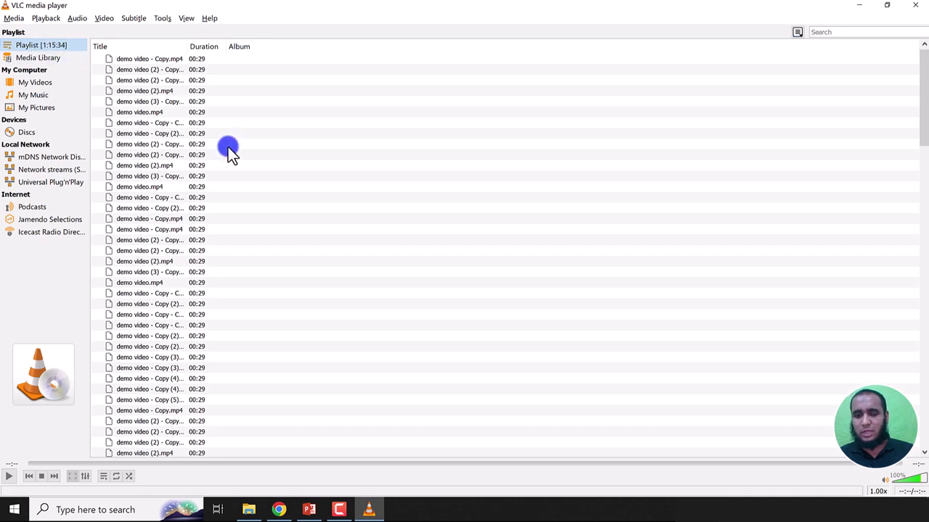
- Reselect all the videos in the c1 folder, and select every entry in VLC's playlist
click(221, 124)
key(alt+Tab)
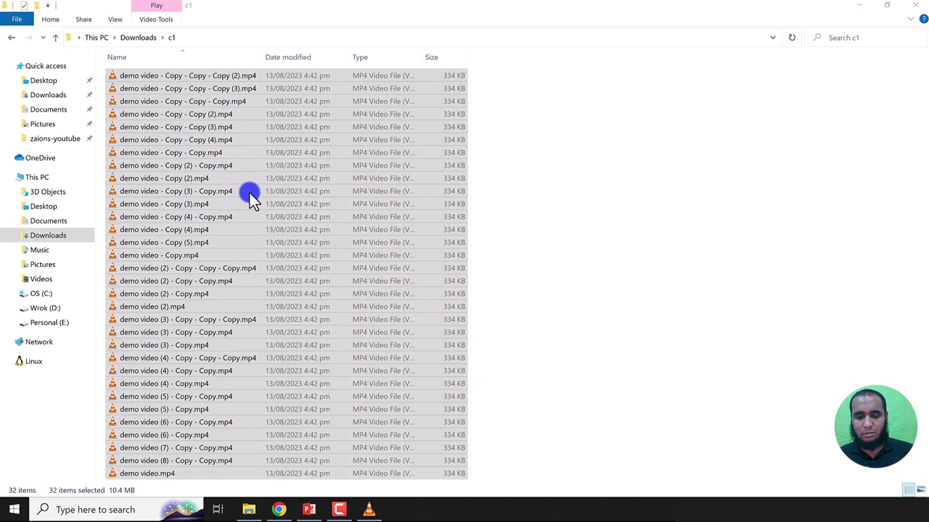
click(293, 193)
key(ctrl+a)
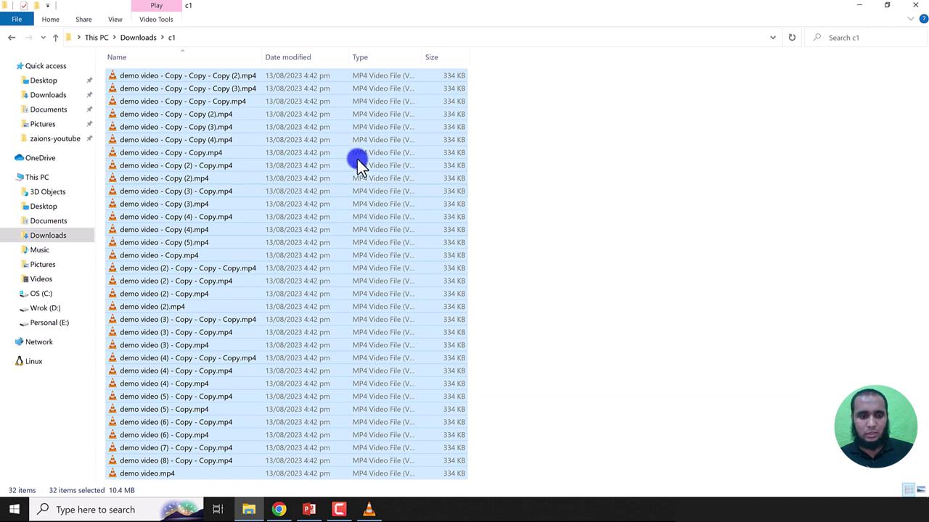
key(alt+Tab)
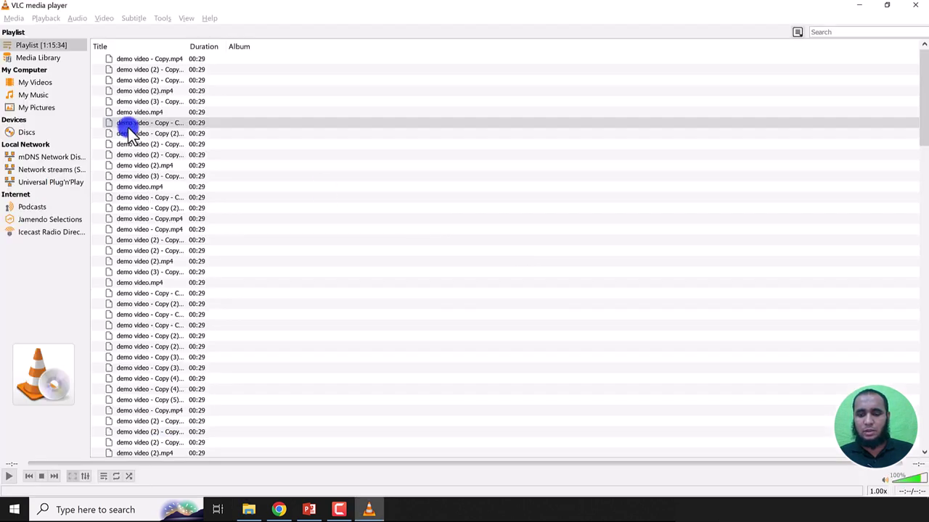
key(ctrl+a)
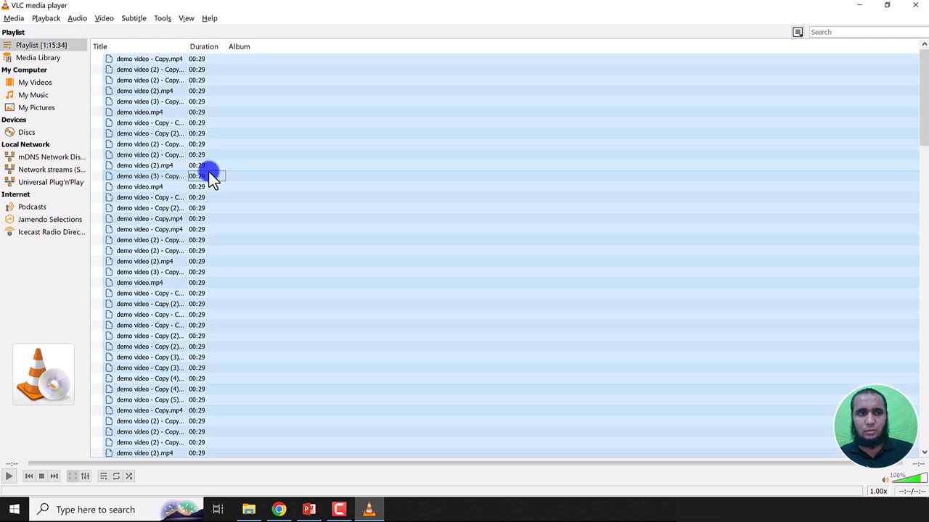
- Delete every selected playlist entry and add demo video - Copy - Copy - Copy (2).mp4 from the c1 folder to VLC's playlist
key(Delete)
key(alt+Tab)
click(151, 106)
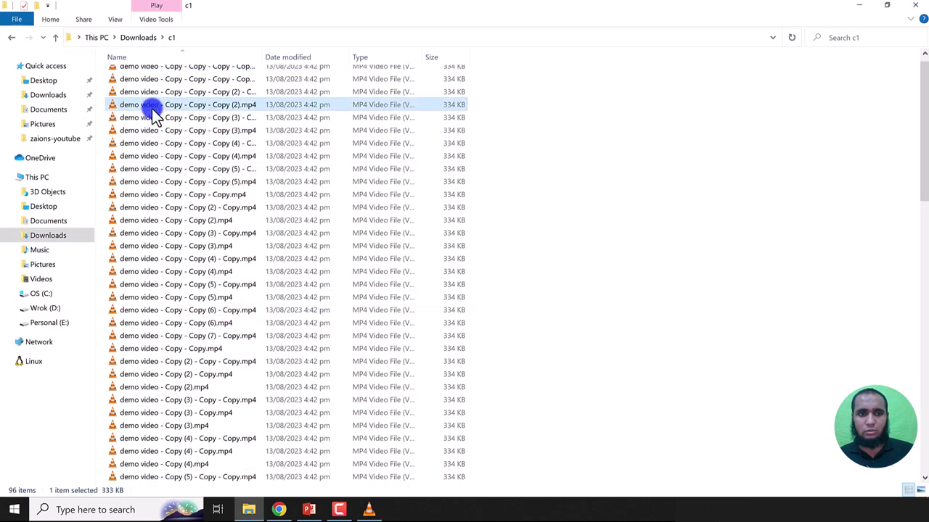
key(alt+Tab)
drag(344, 251, 270, 184)
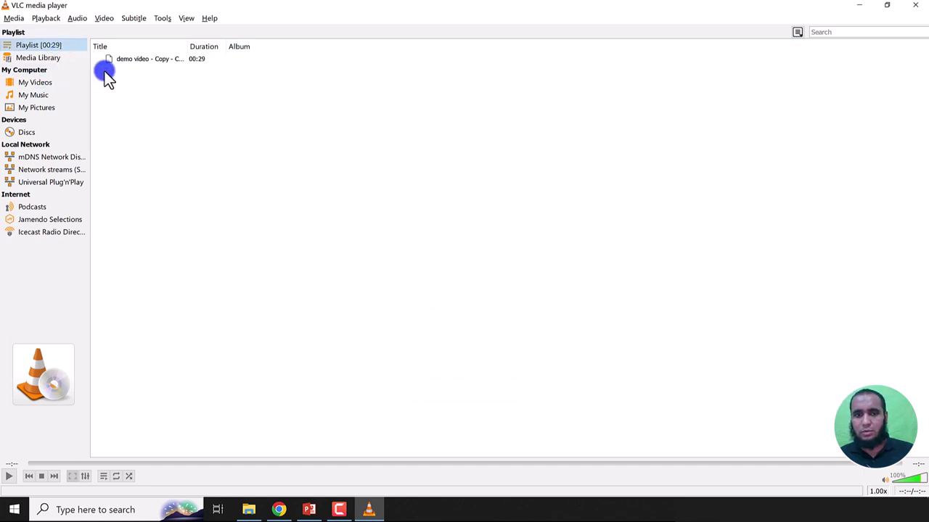
- Select a block of 13 videos in the c1 folder and add them to VLC's playlist
key(alt+Tab)
drag(514, 245, 381, 96)
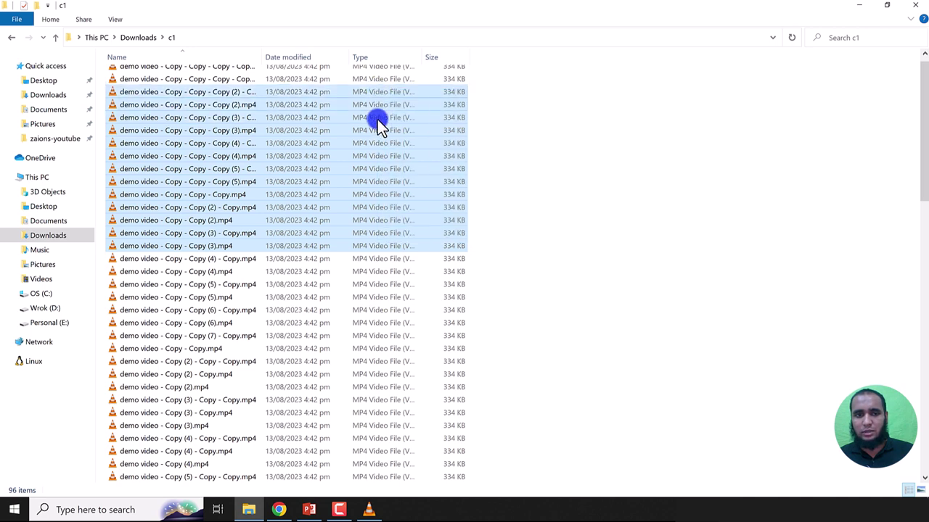
key(alt+Tab)
drag(304, 160, 292, 188)
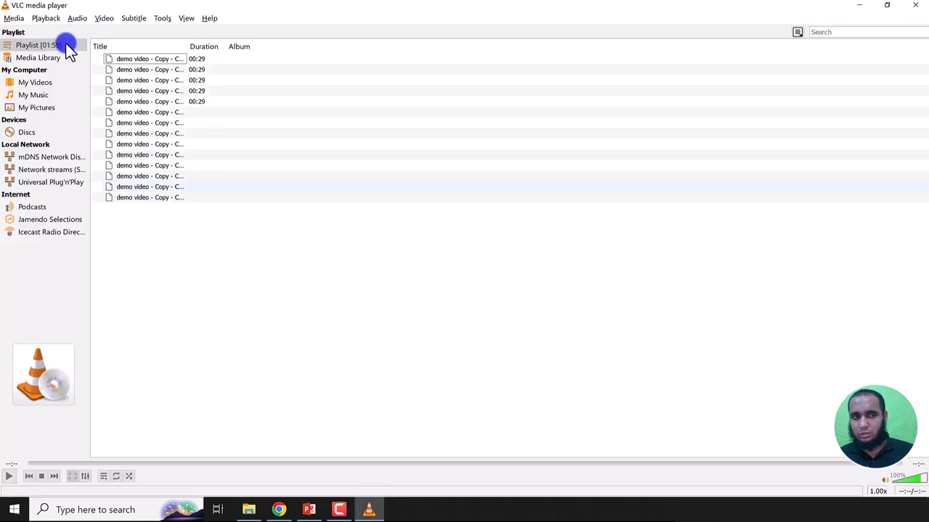
- Select all 96 videos in the c1 folder, add them to VLC's playlist, and show the playlist
key(alt+Tab)
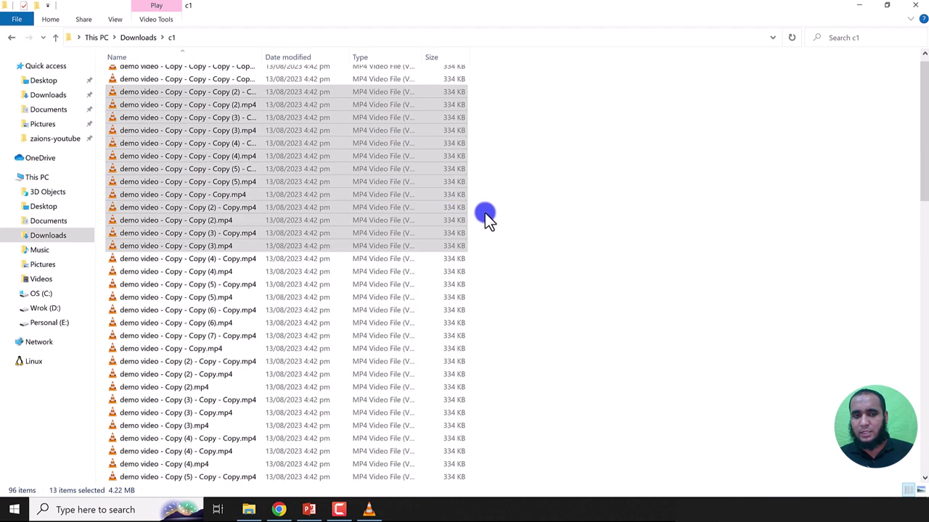
click(507, 216)
key(ctrl+a)
drag(304, 215, 303, 239)
key(alt+Tab)
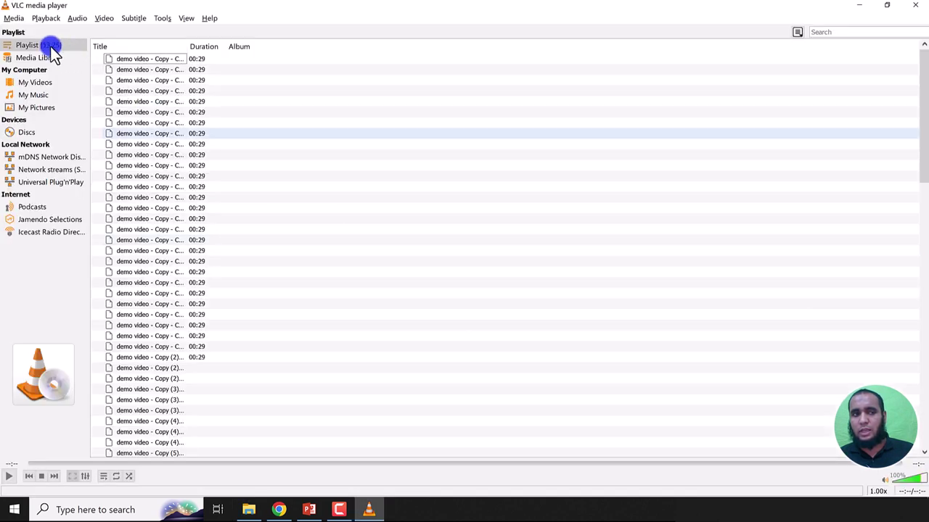
click(45, 52)
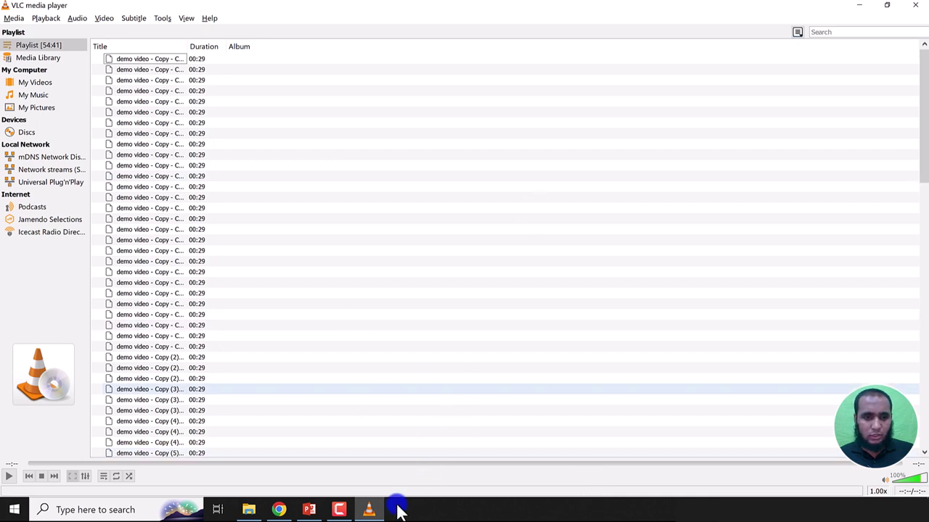
- Switch to PowerPoint and strike through the "Playlist in vlc" bullet on the slide
click(309, 511)
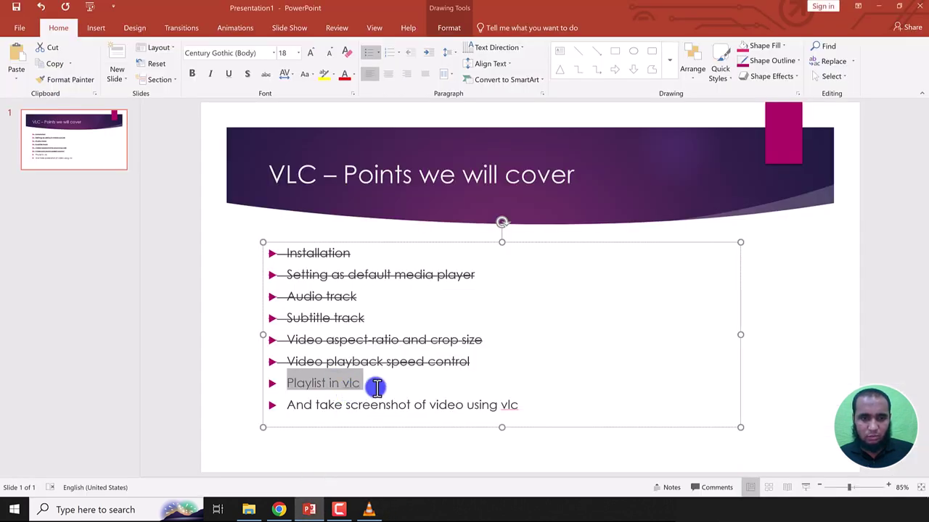
drag(363, 385, 278, 385)
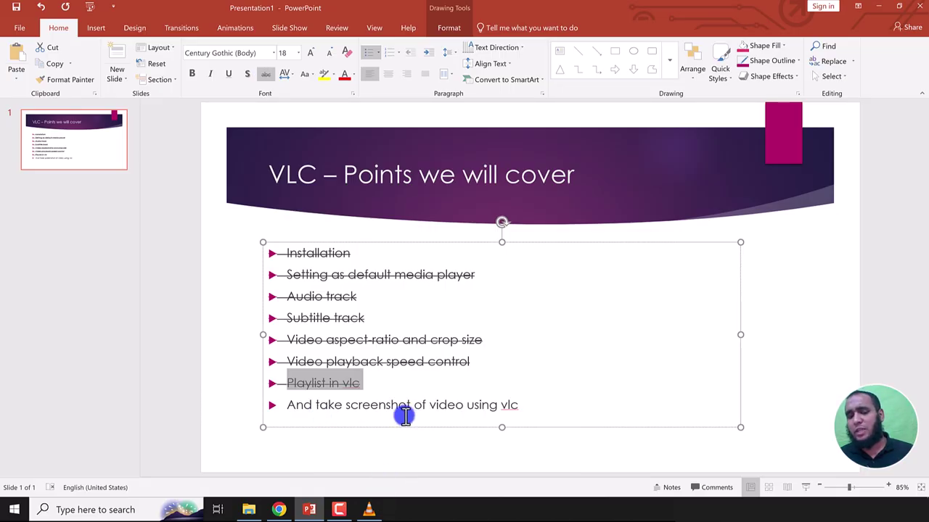
- Switch to VLC, play demo video - Copy - Copy (2).mp4 from the playlist, and pause it on the number 1 frame
click(368, 510)
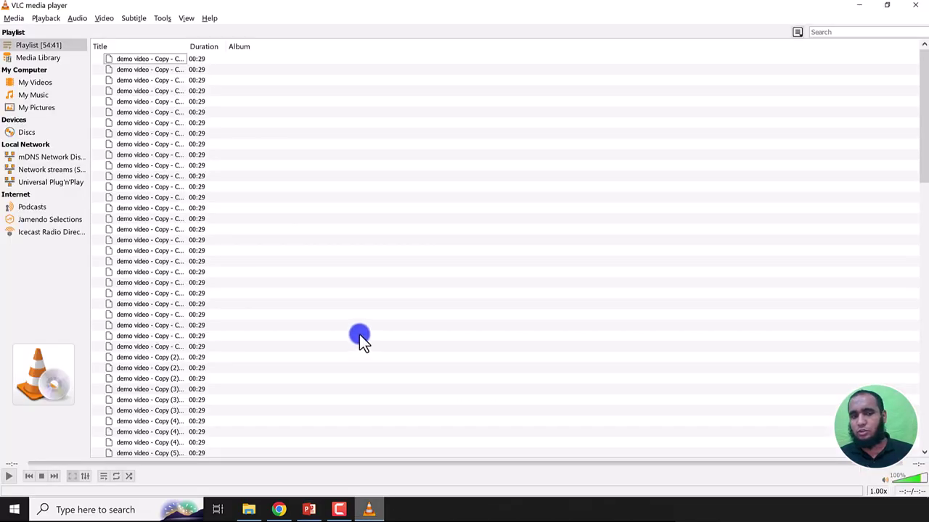
double_click(210, 239)
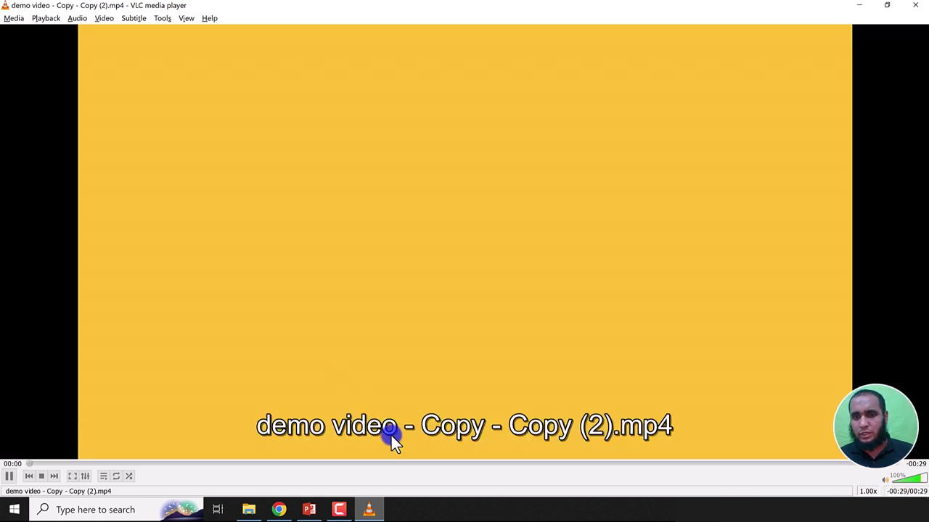
key(space)
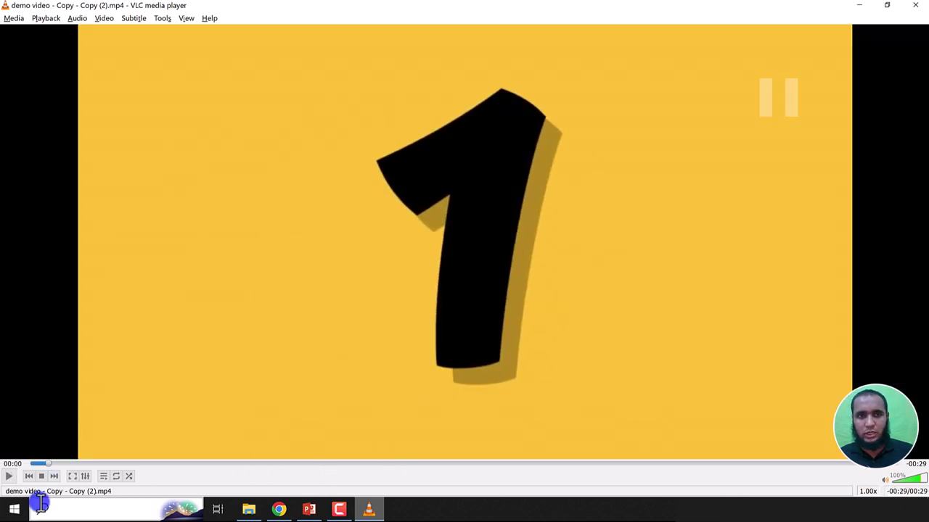
- Show VLC's Advanced Controls and take a snapshot of the paused video frame
click(186, 20)
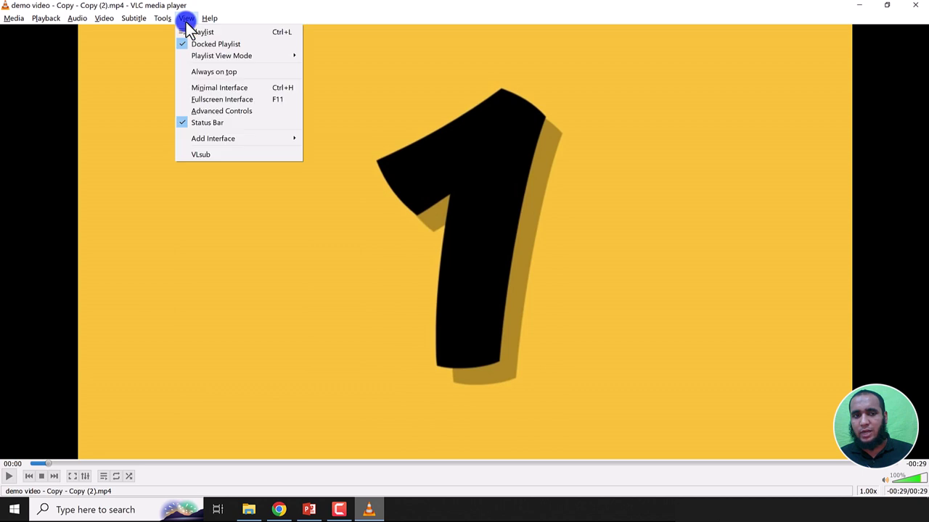
click(213, 111)
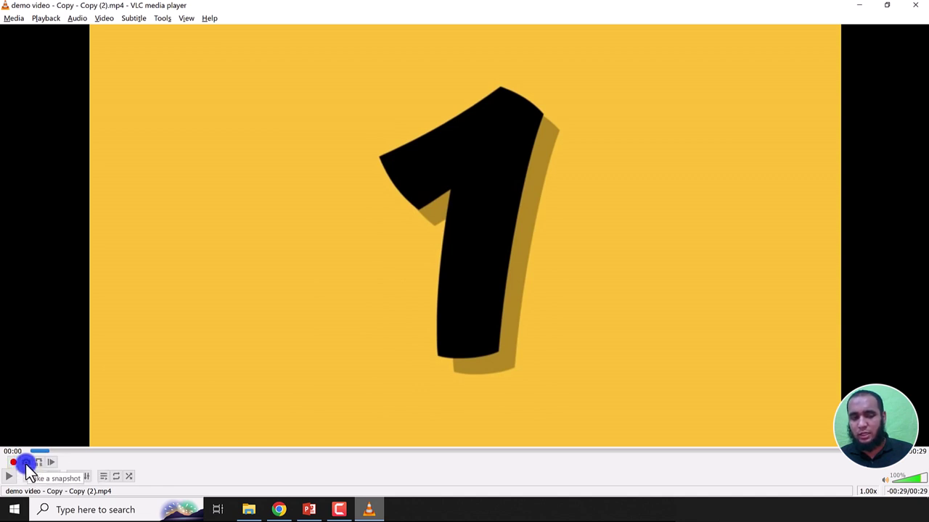
click(25, 464)
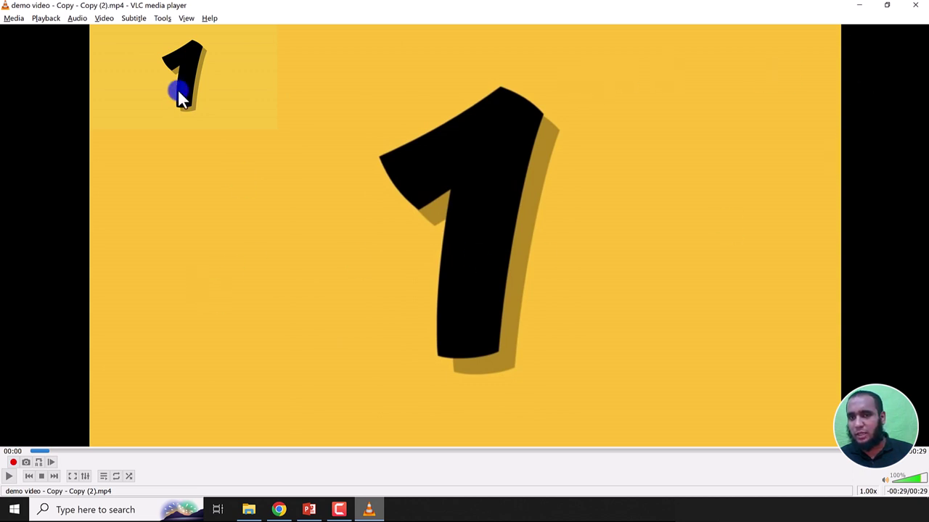
- Open the Pictures folder, view the vlcsnap PNG snapshot full size in the photo viewer, and close it
click(187, 43)
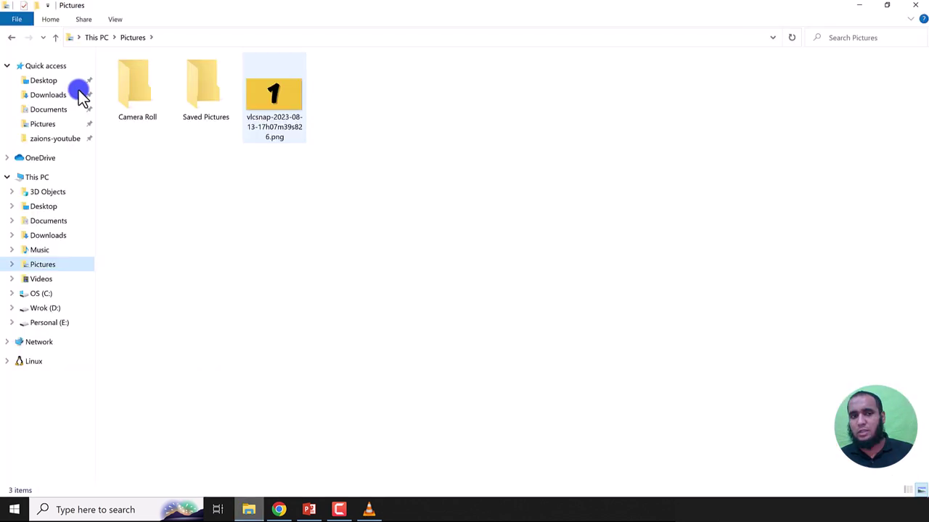
double_click(295, 103)
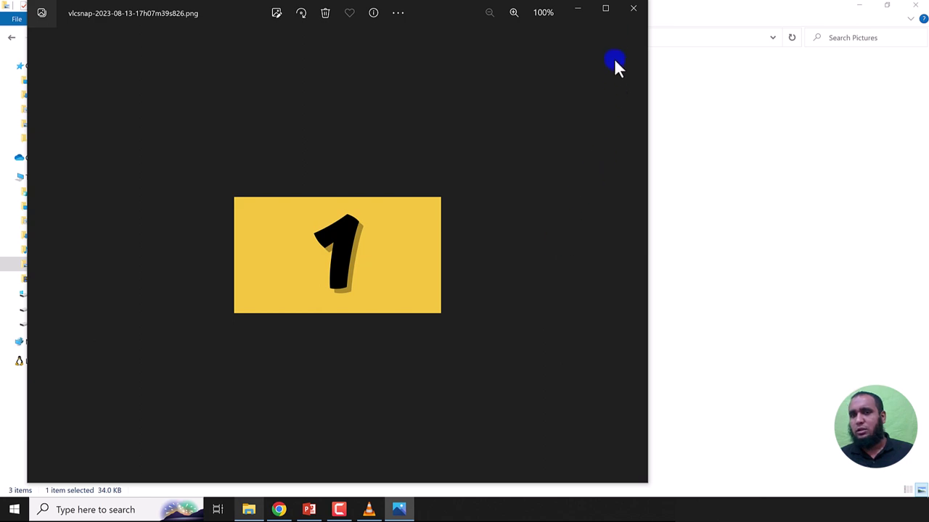
click(605, 8)
click(914, 9)
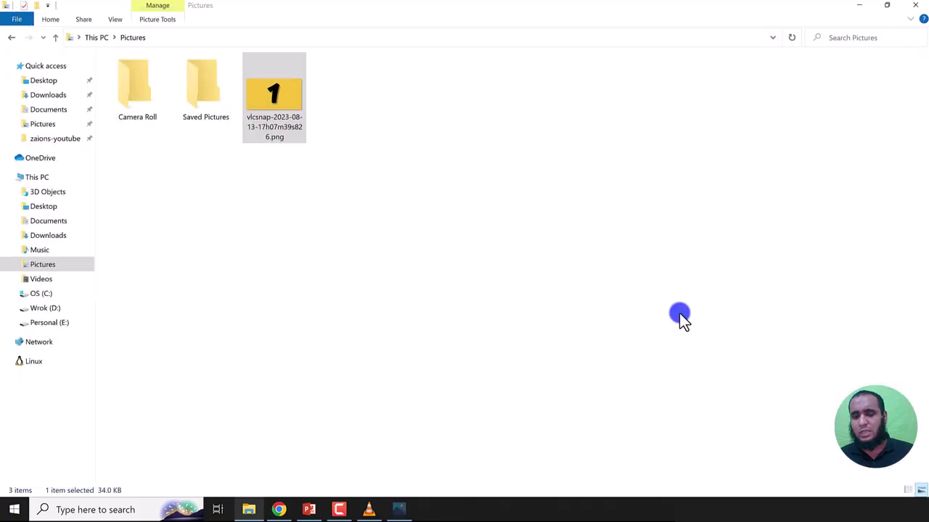
- Switch to PowerPoint and strike through the "And take screenshot of video using vlc" bullet
click(369, 509)
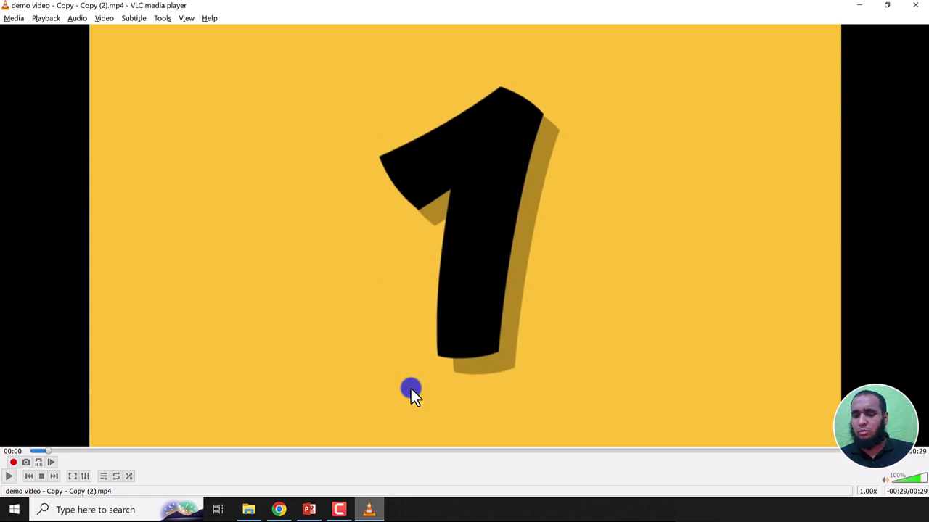
click(309, 509)
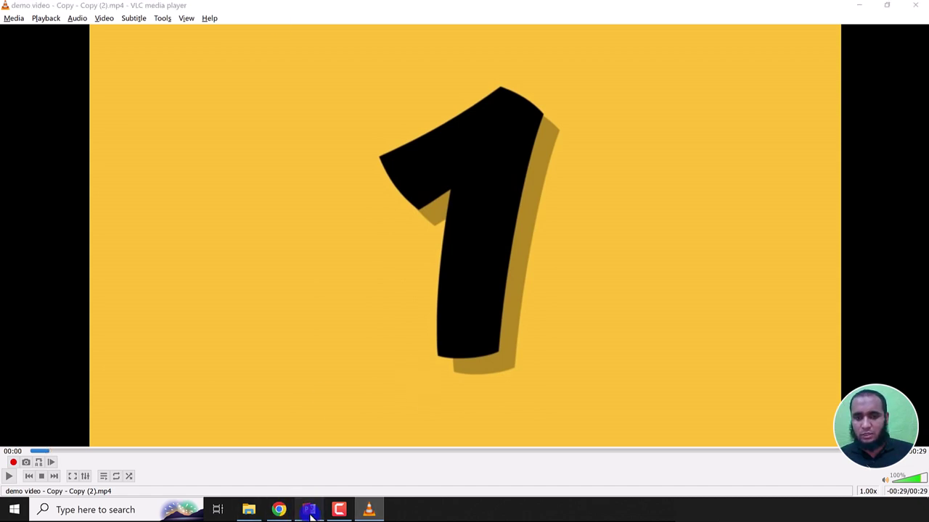
click(530, 405)
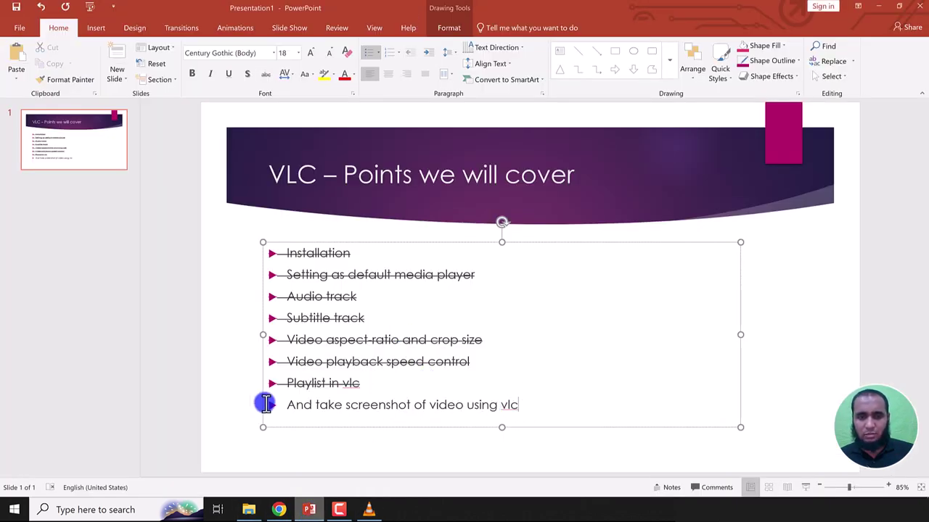
shift+click(293, 407)
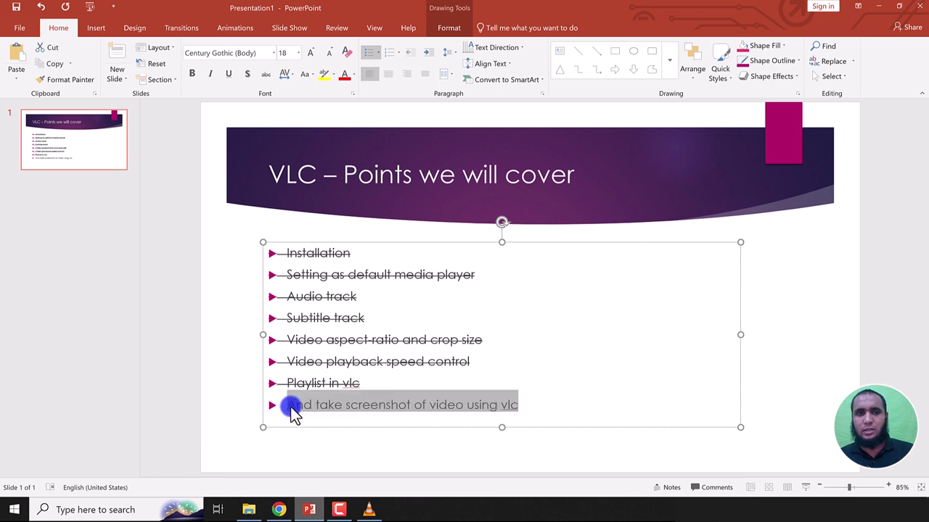
click(264, 76)
click(555, 354)
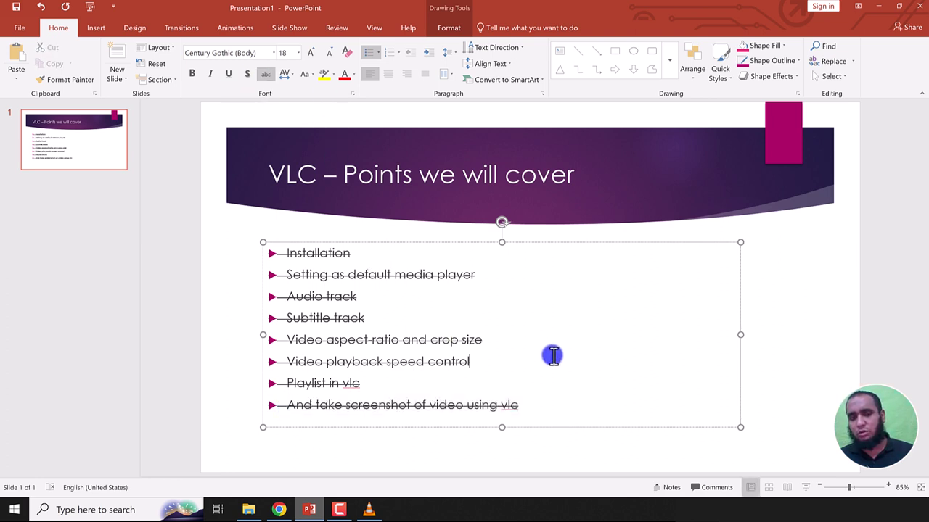
double_click(412, 282)
click(350, 317)
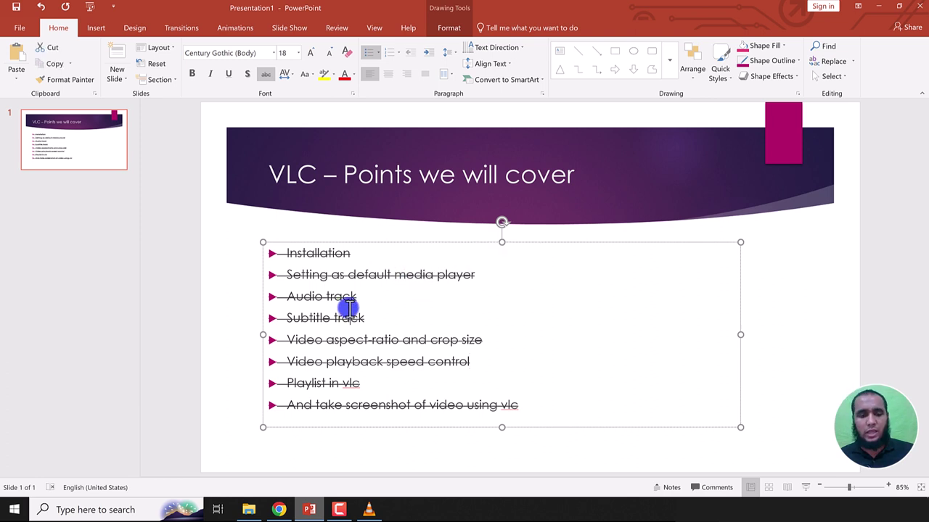
- Switch to File Explorer and open the c1 folder inside Downloads
click(249, 510)
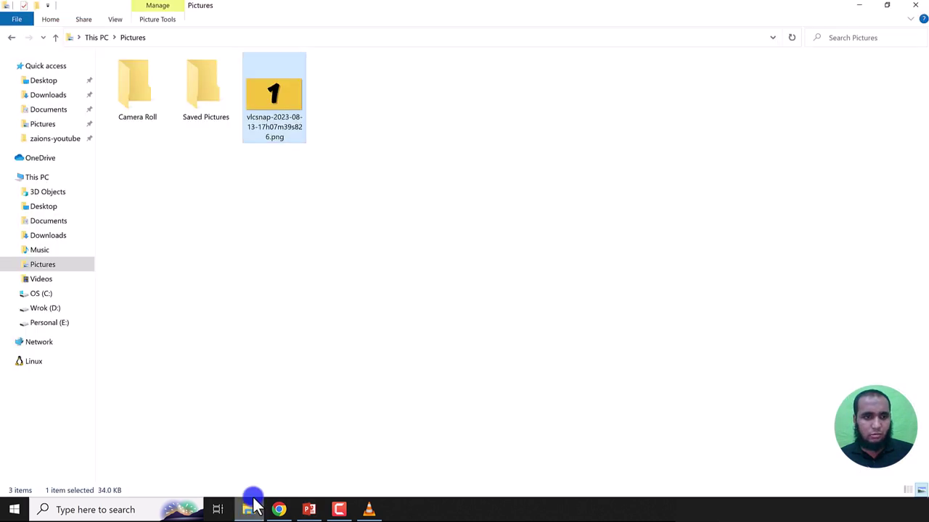
click(298, 244)
click(45, 280)
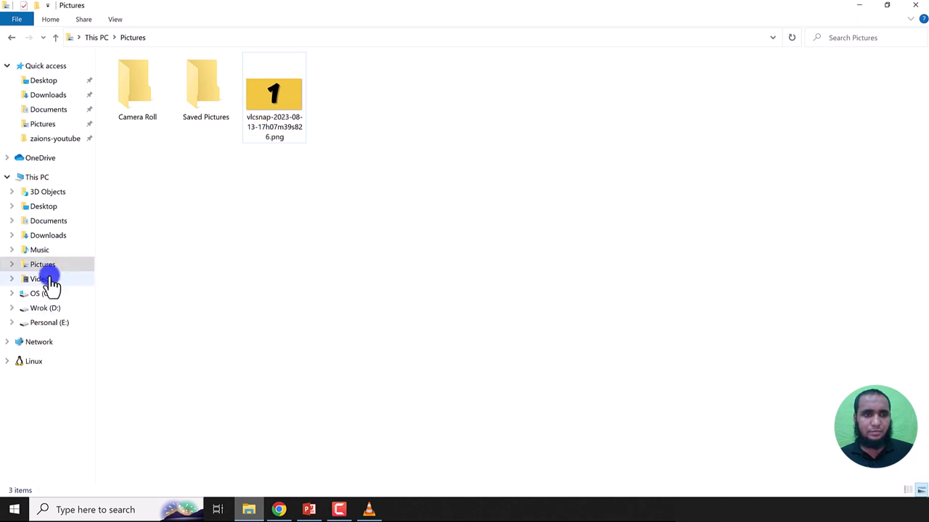
click(48, 95)
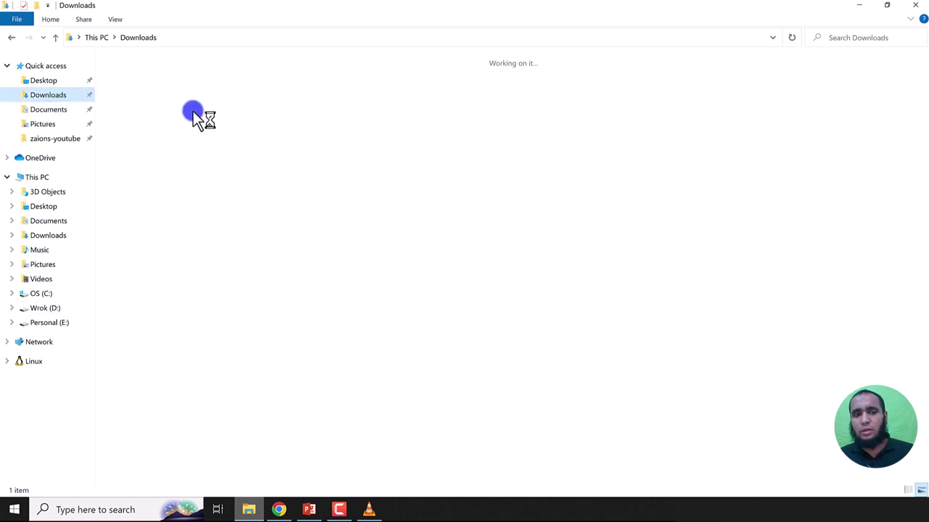
click(277, 111)
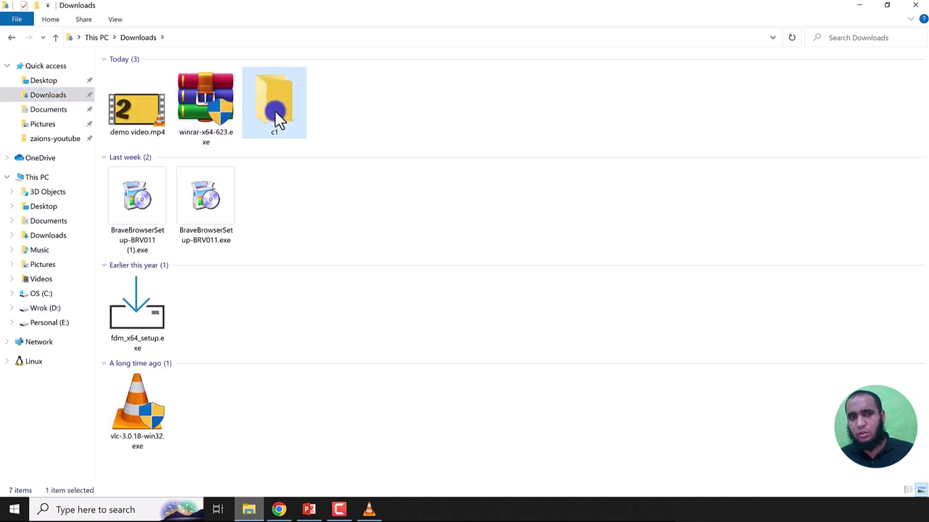
double_click(275, 113)
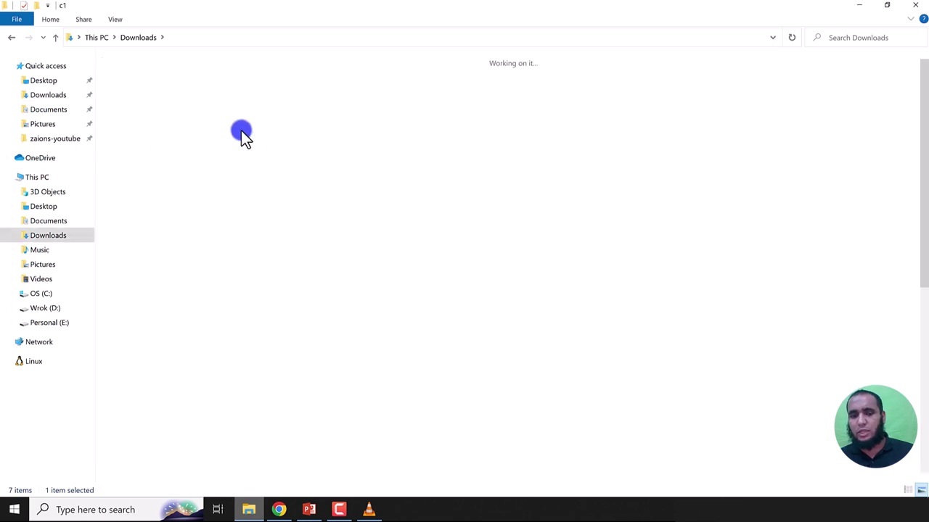
- Search Windows for "DEF" and open the Default apps settings to check the video player assignment
click(22, 510)
text(DEF)
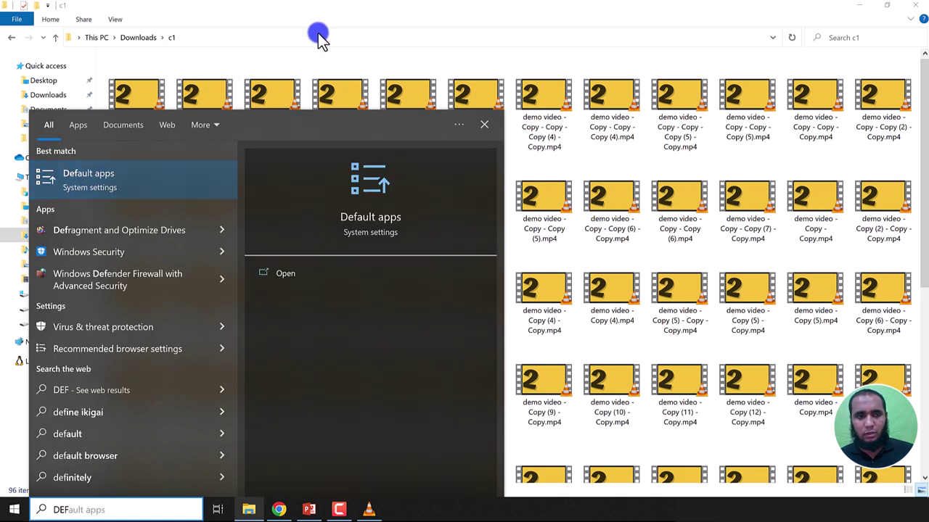
click(128, 181)
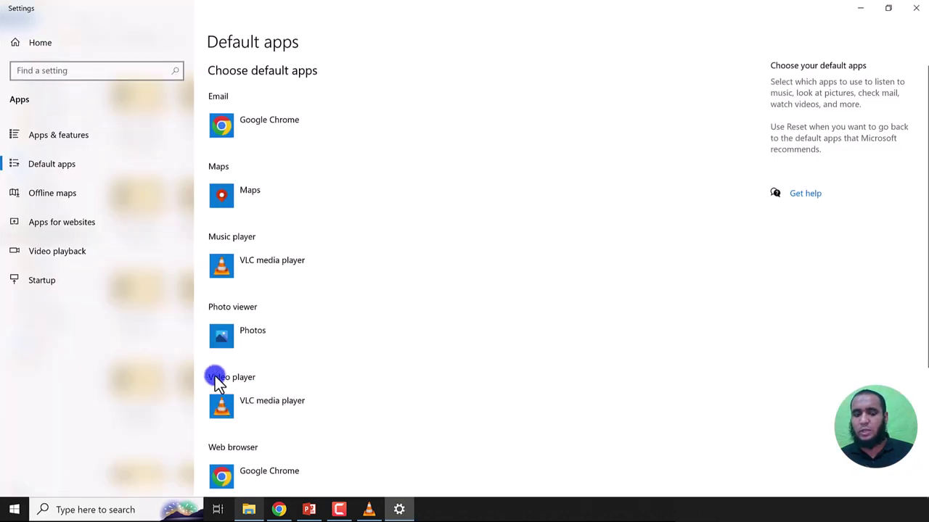
- Switch to File Explorer and bring up the choice of another app for opening "demo video - Copy - Copy (4) - Copy.mp4"
key(alt+Tab)
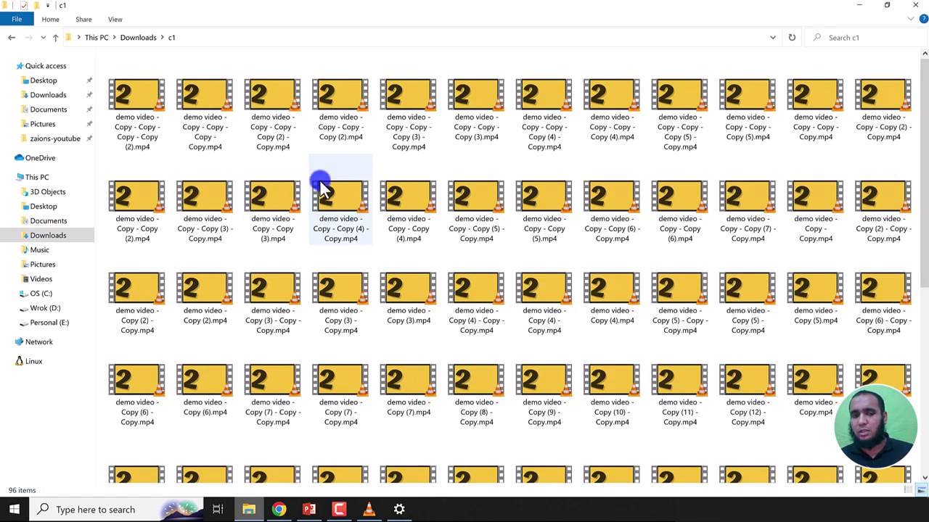
mouse_move(319, 186)
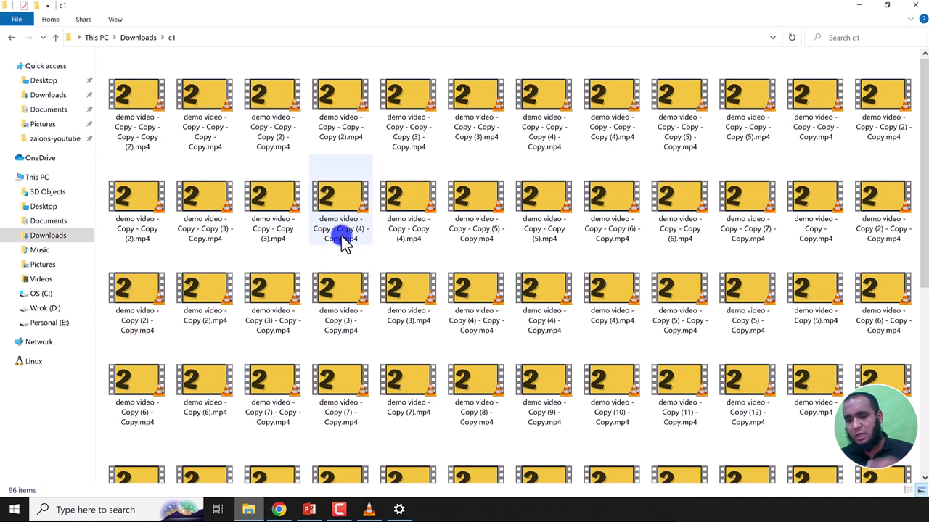
mouse_move(330, 223)
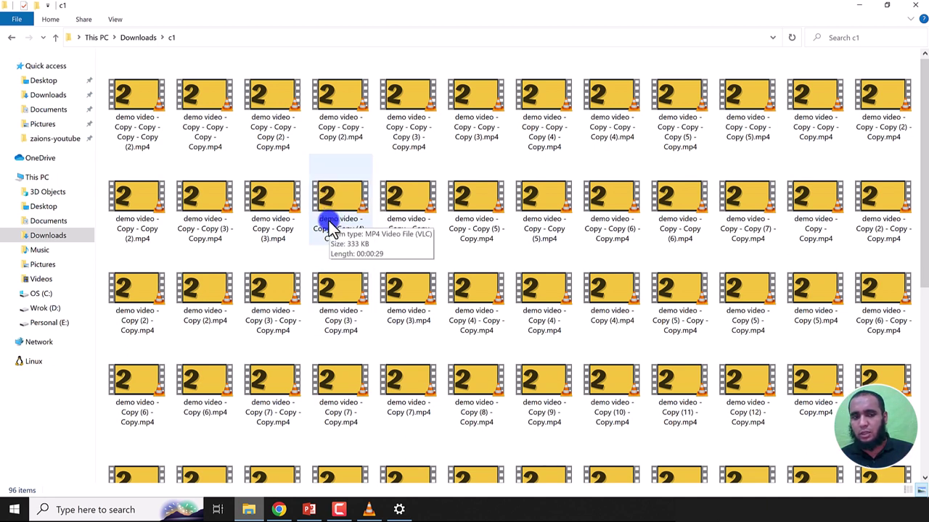
click(335, 205)
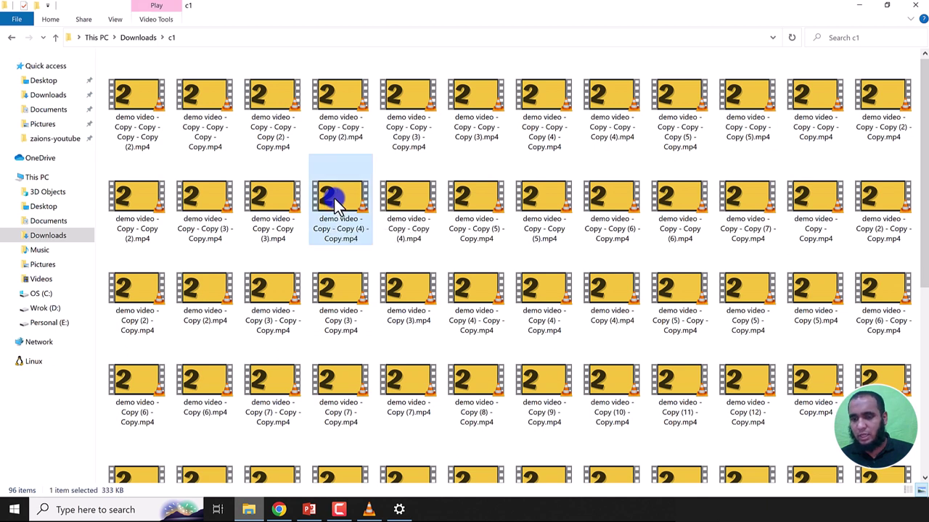
mouse_move(336, 205)
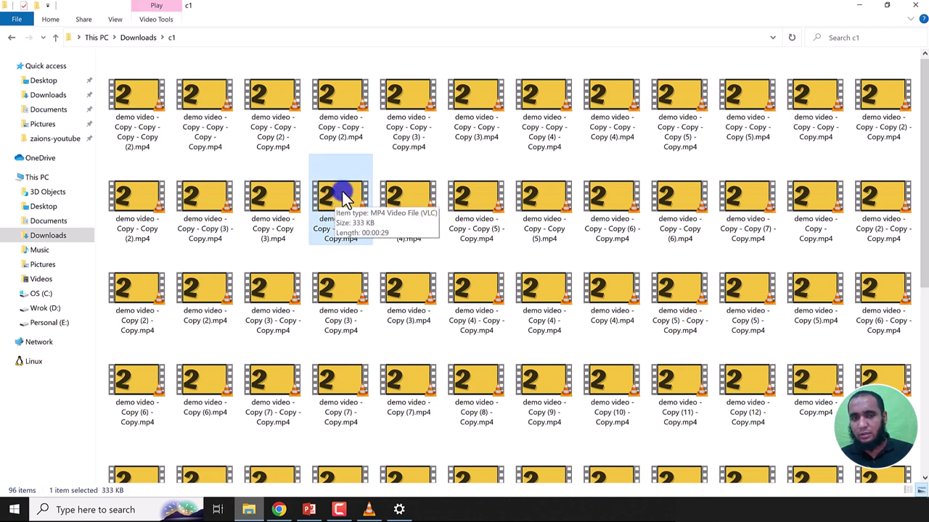
right_click(343, 230)
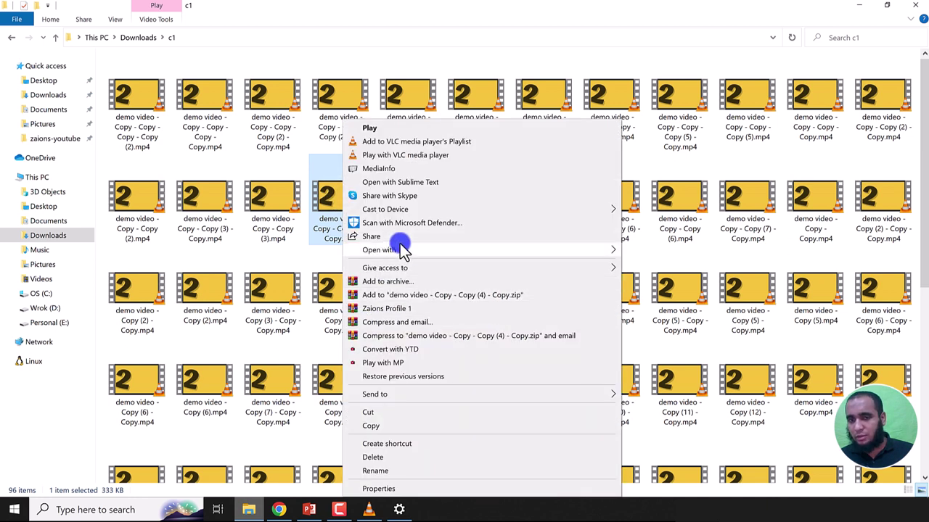
mouse_move(399, 250)
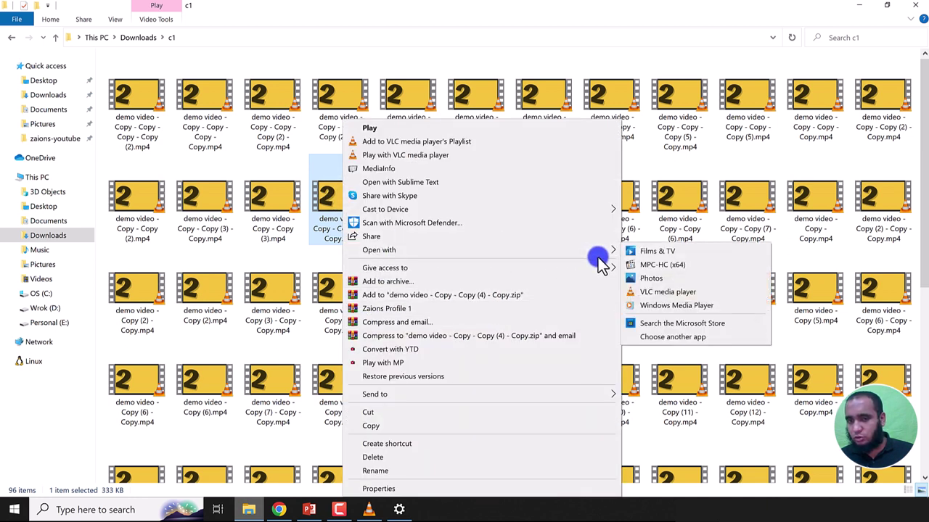
click(671, 339)
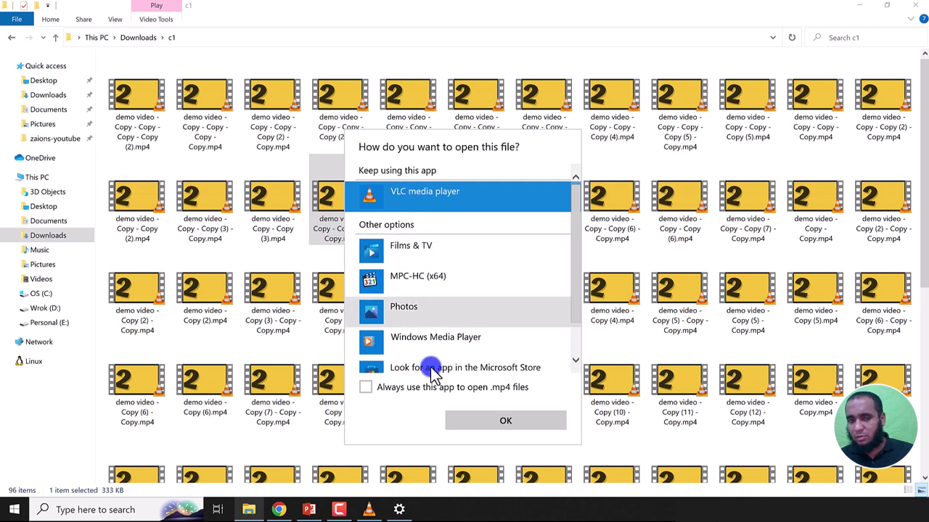
- Expand the offered apps to show more, review them, and look for another app on this PC
scroll(435, 330, down, 2)
scroll(435, 330, up, 2)
scroll(363, 359, down, 2)
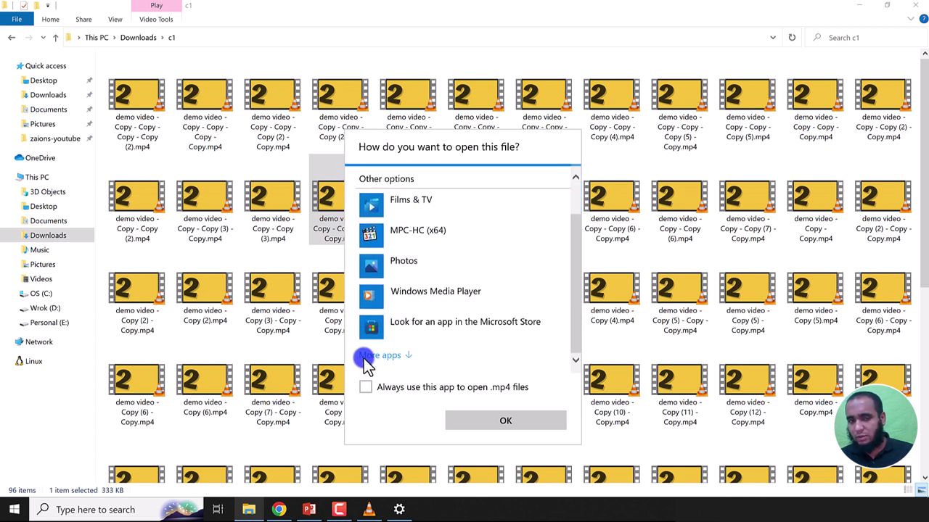
scroll(368, 358, up, 1)
scroll(446, 322, down, 4)
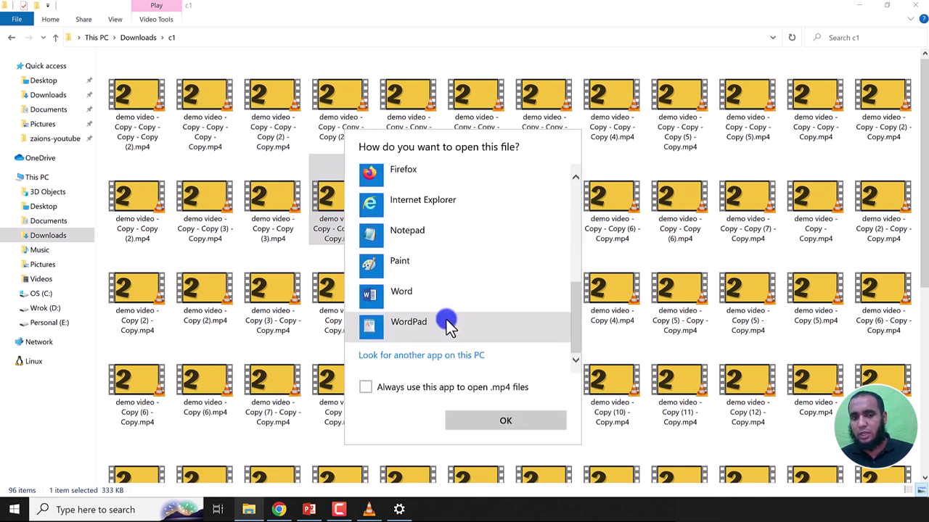
scroll(445, 323, up, 4)
scroll(442, 298, down, 4)
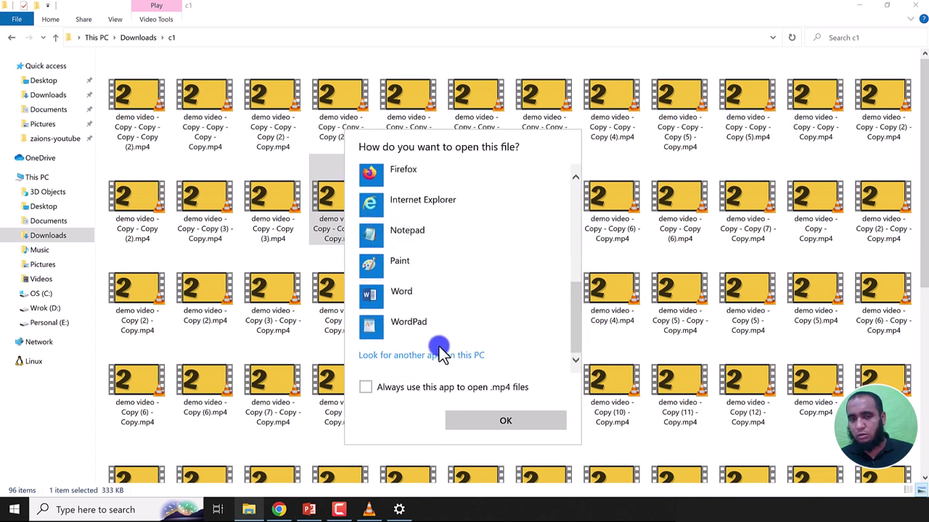
click(427, 354)
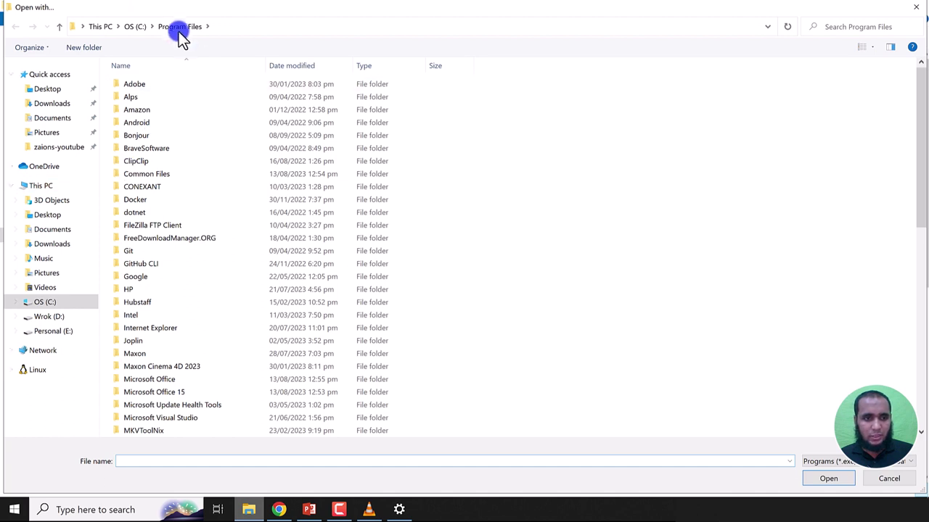
- Pick vlc.exe from the VideoLAN\VLC folder in Program Files as the app for opening the video
scroll(166, 247, down, 3)
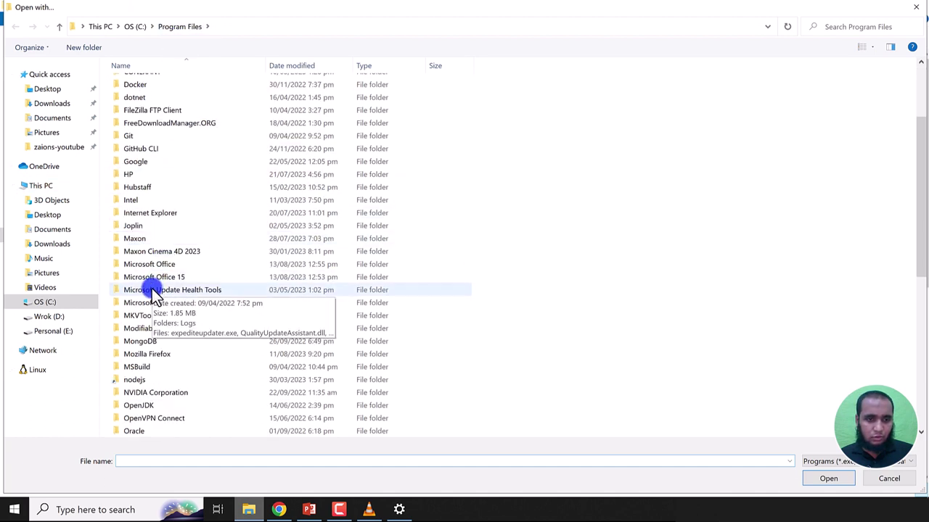
scroll(179, 357, down, 6)
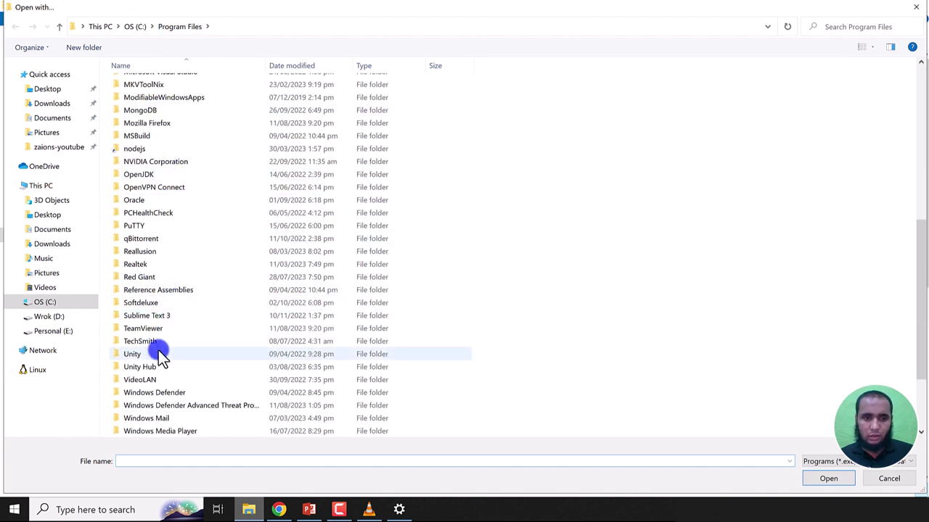
double_click(151, 379)
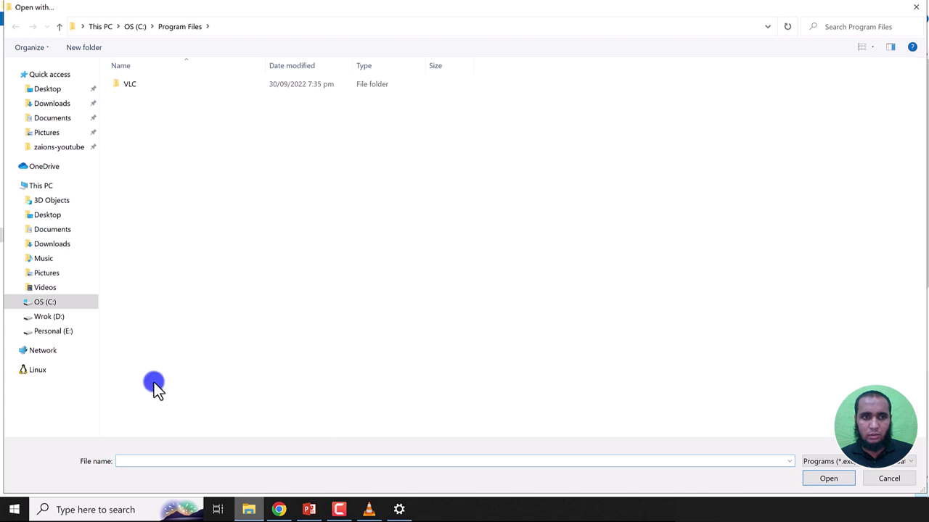
double_click(155, 89)
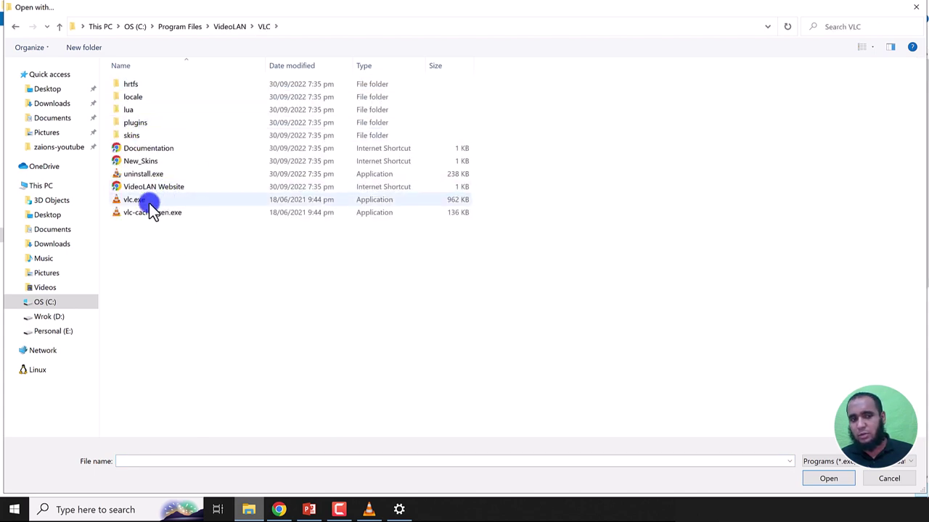
double_click(138, 200)
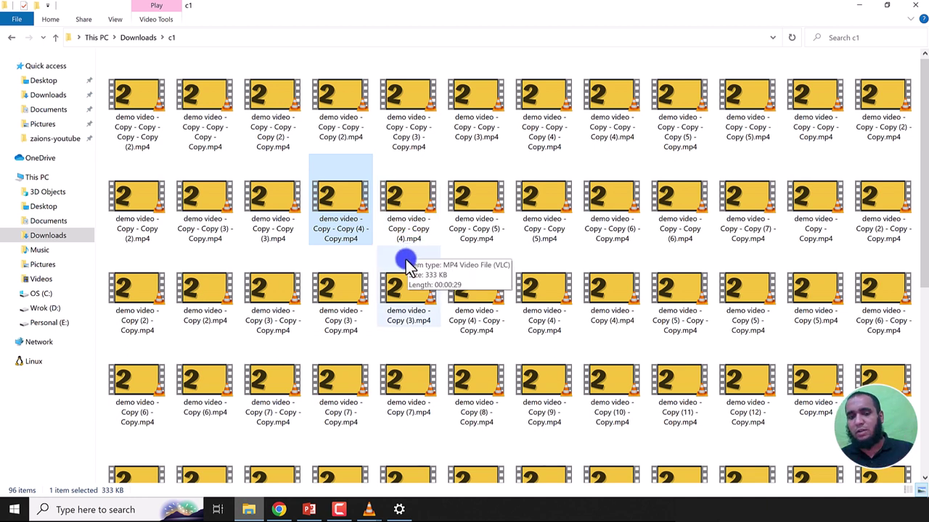
- Set VLC media player as the app always used to open .mp4 files through the same video's app choice
click(342, 203)
right_click(344, 207)
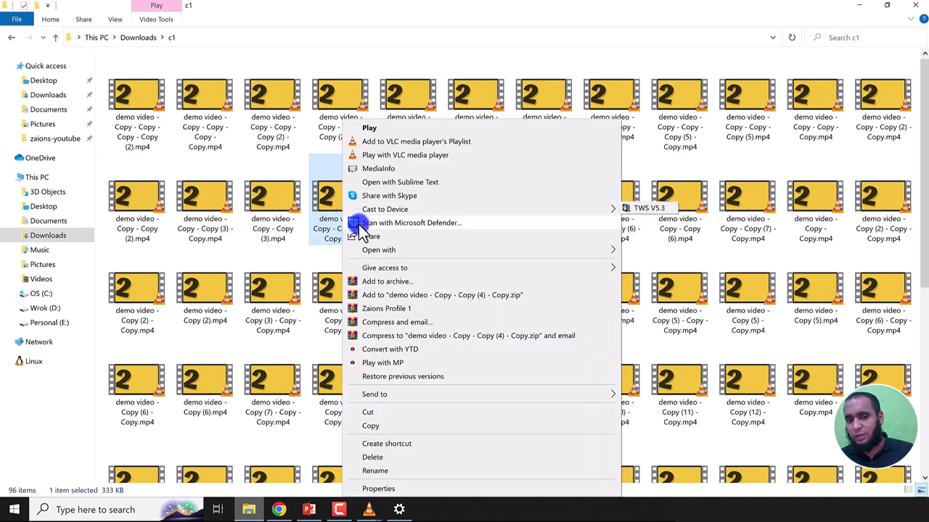
mouse_move(510, 249)
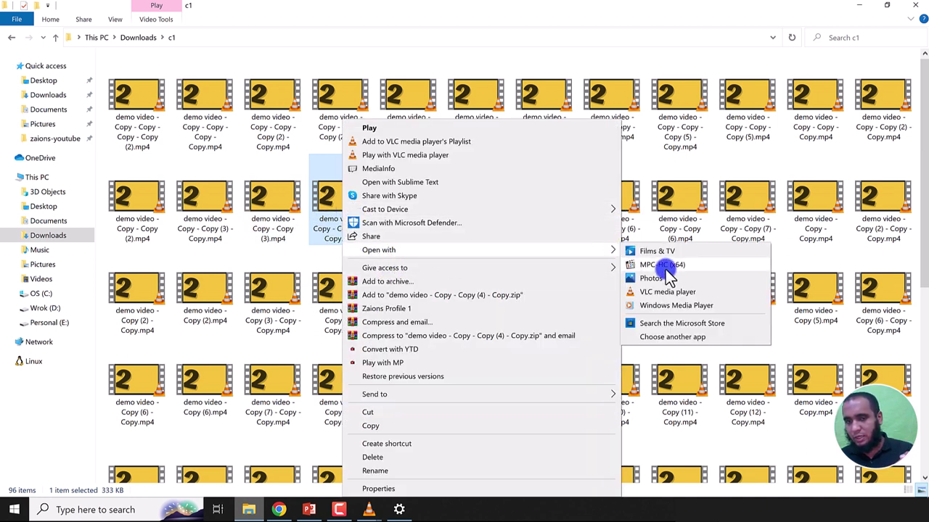
click(662, 336)
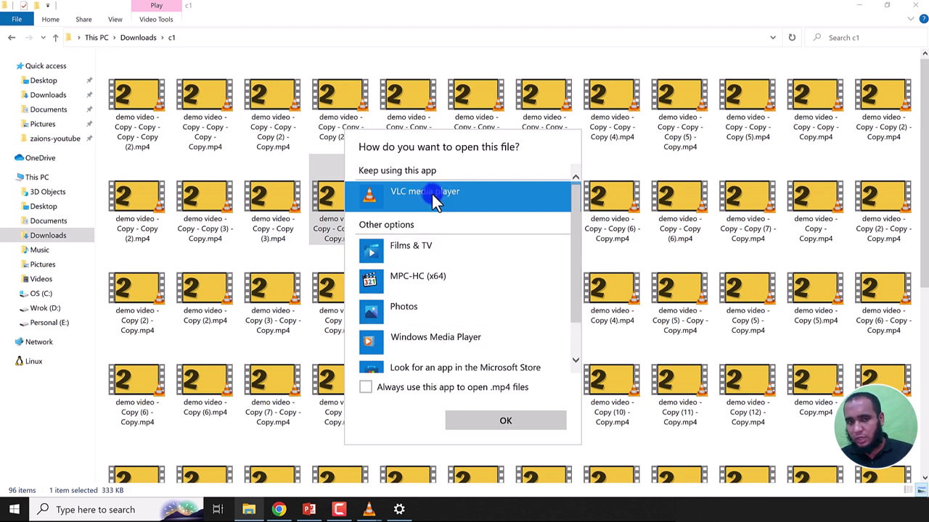
click(377, 389)
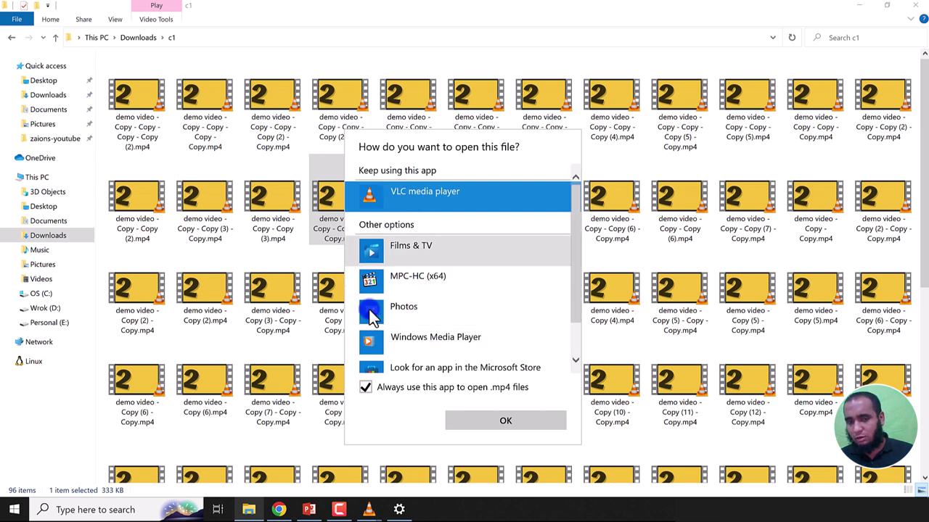
click(510, 423)
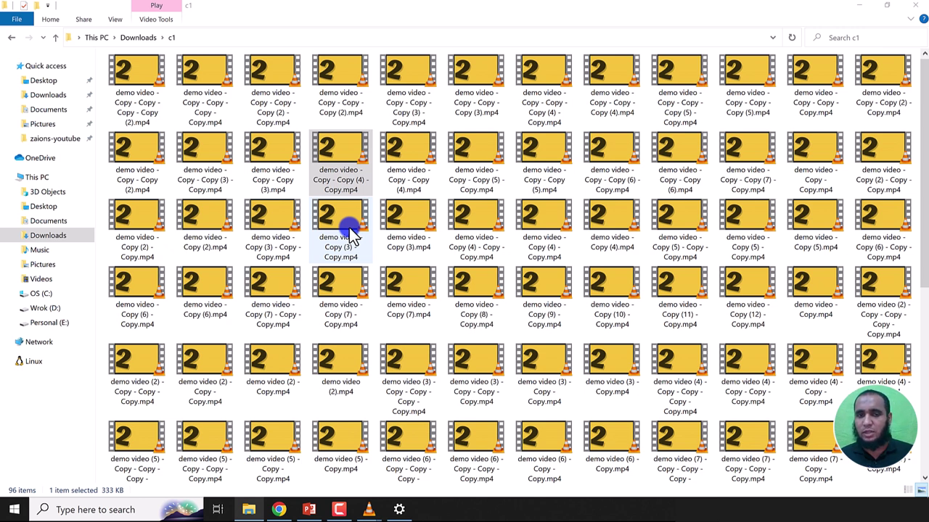
- Select "demo video - Copy - Copy (4).mp4" and close the open VLC media player window
click(403, 154)
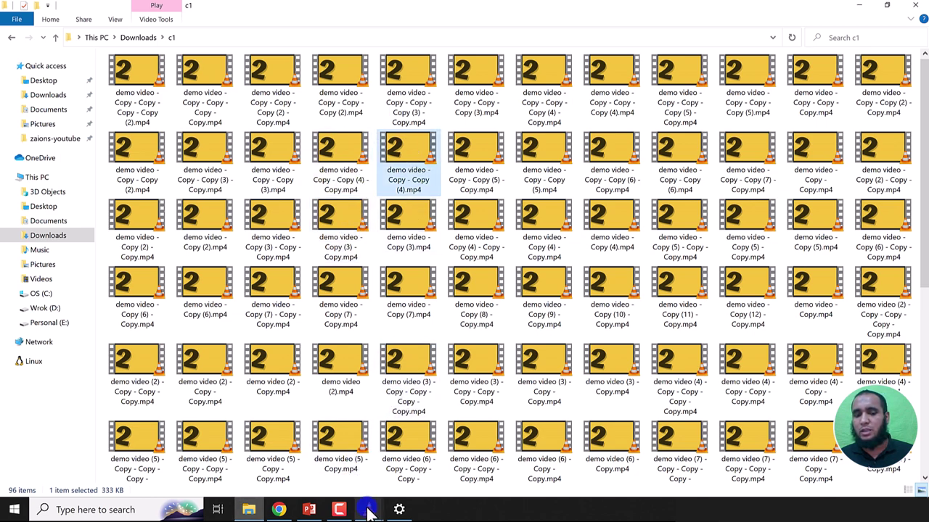
mouse_move(370, 511)
mouse_move(342, 462)
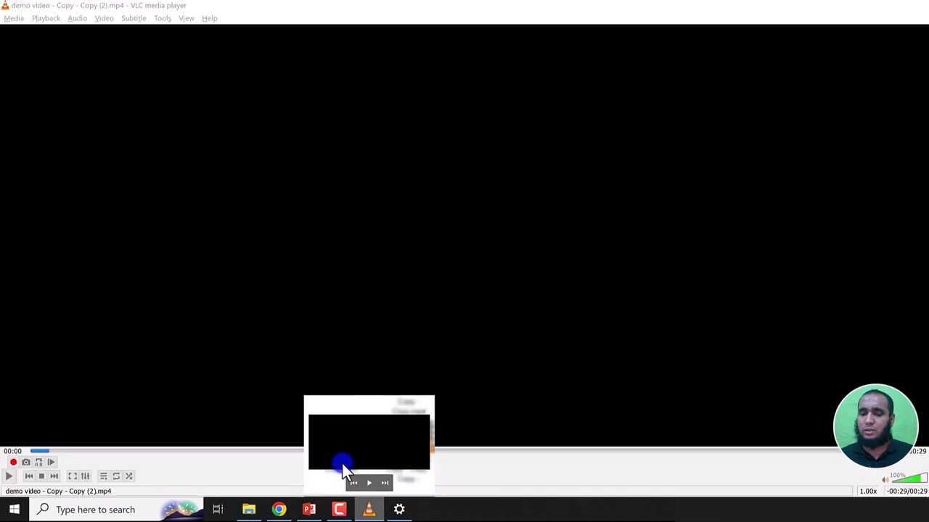
click(427, 402)
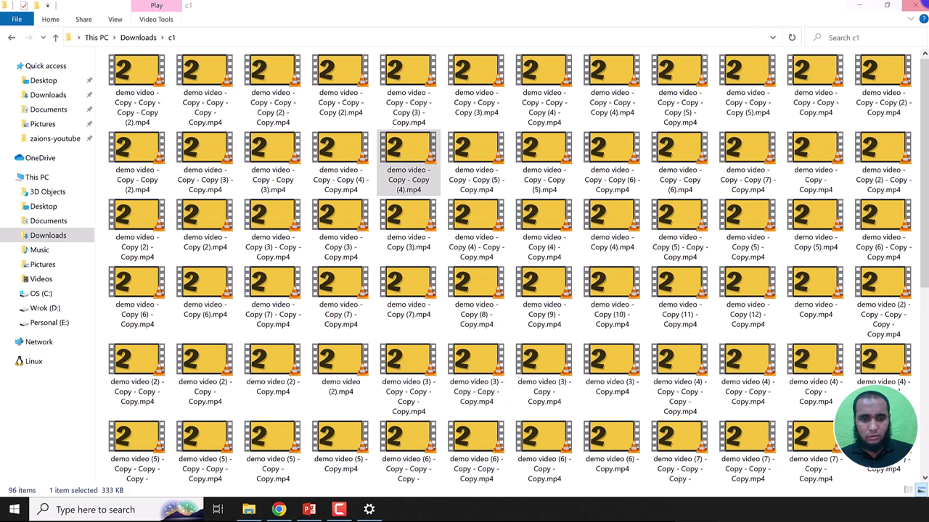